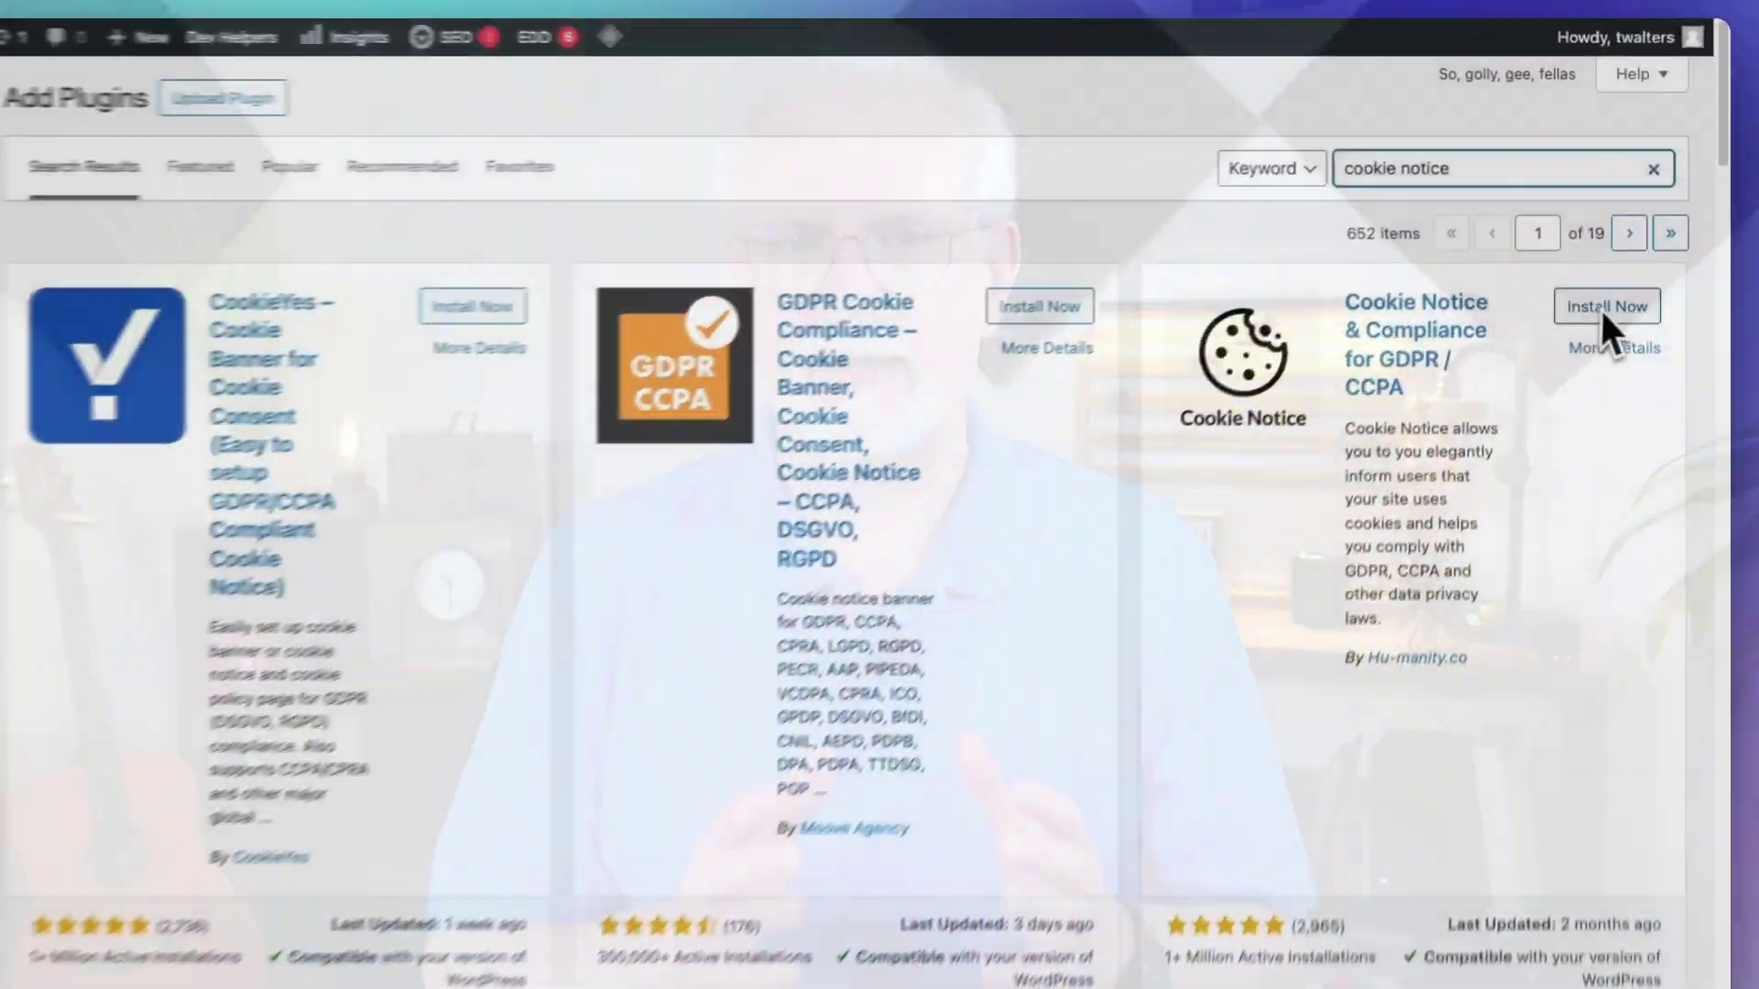
- Install the Cookie Notice & Compliance for GDPR / CCPA plugin from the search results
{"action": "left_click", "coordinate": [1613, 270]}
- Activate Cookie Notice, preview the site's front page, and open the Cookie Notice settings
{"action": "left_click", "coordinate": [1604, 335]}
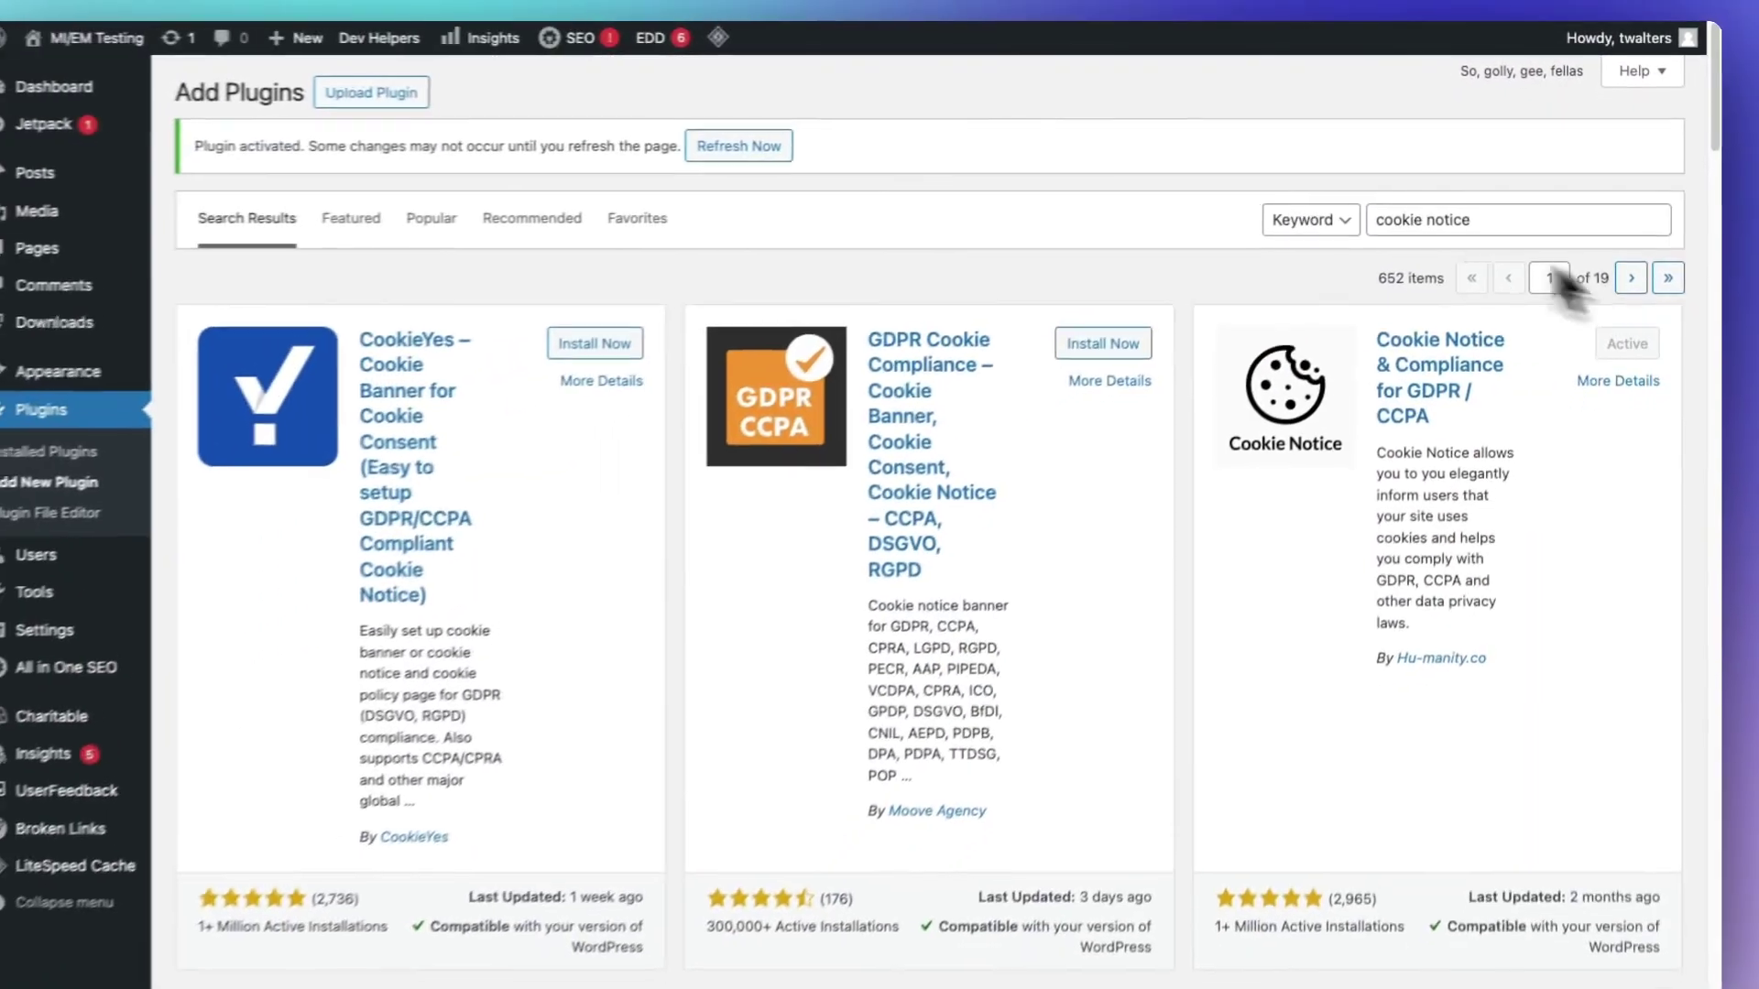
{"action": "mouse_move", "coordinate": [138, 55]}
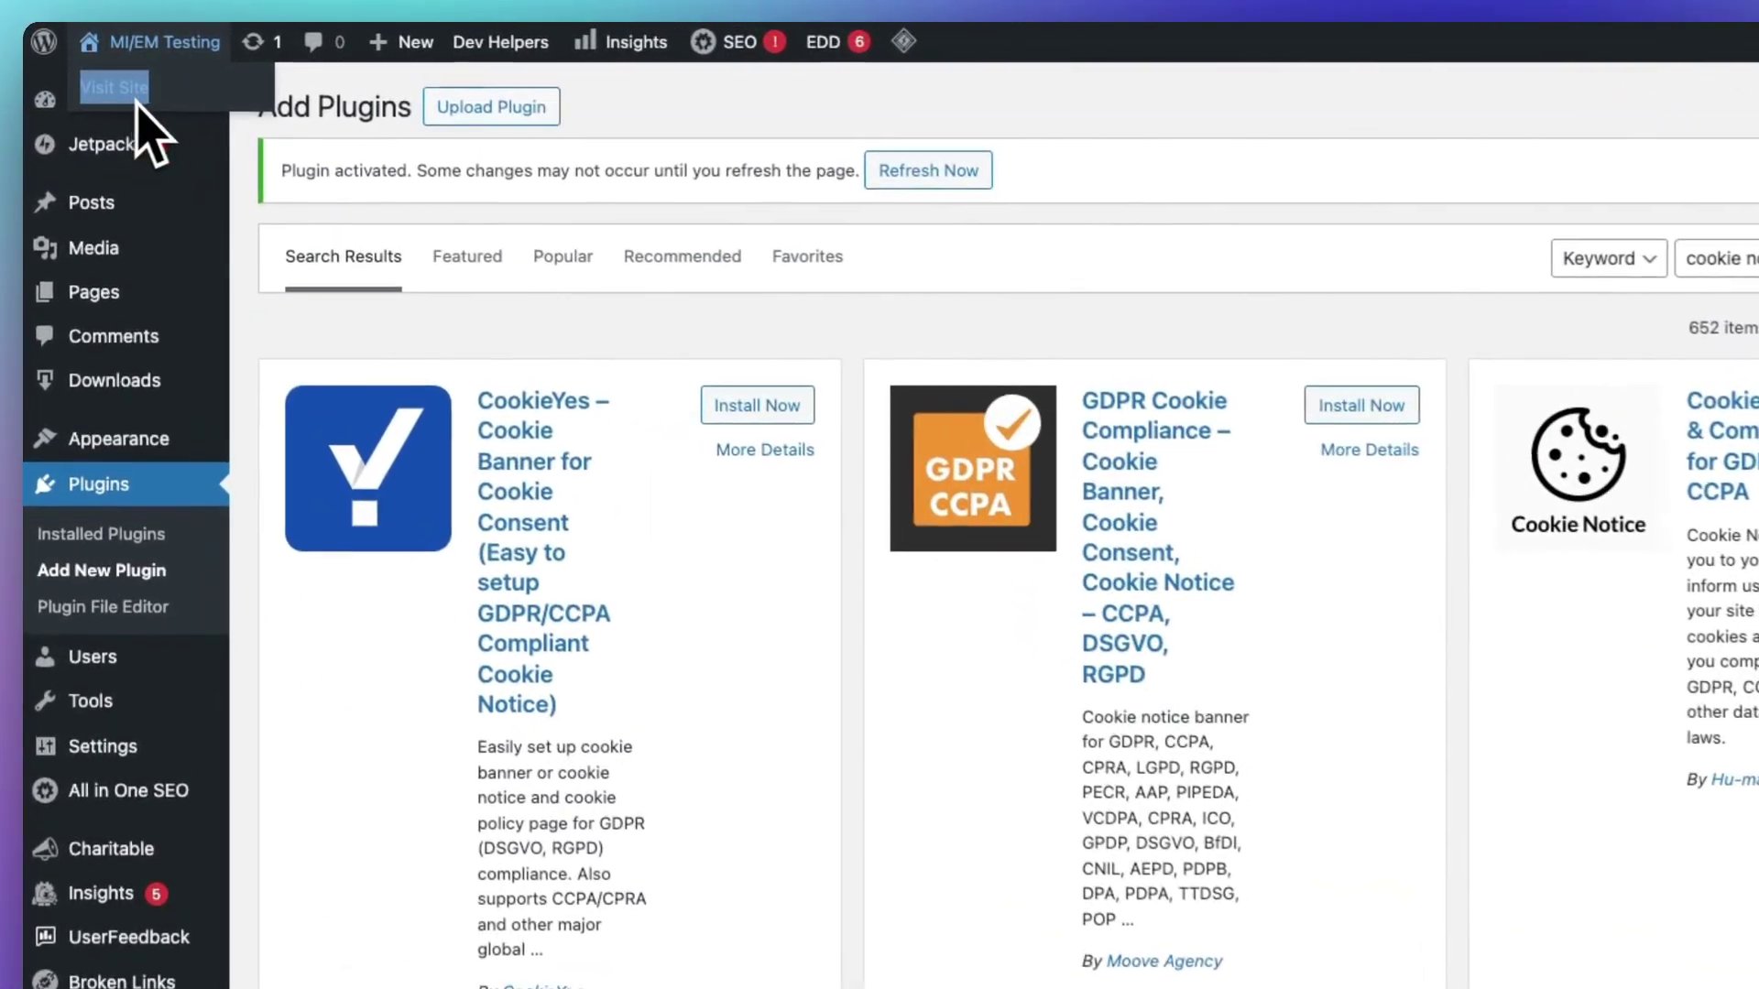
{"action": "left_click", "coordinate": [472, 5]}
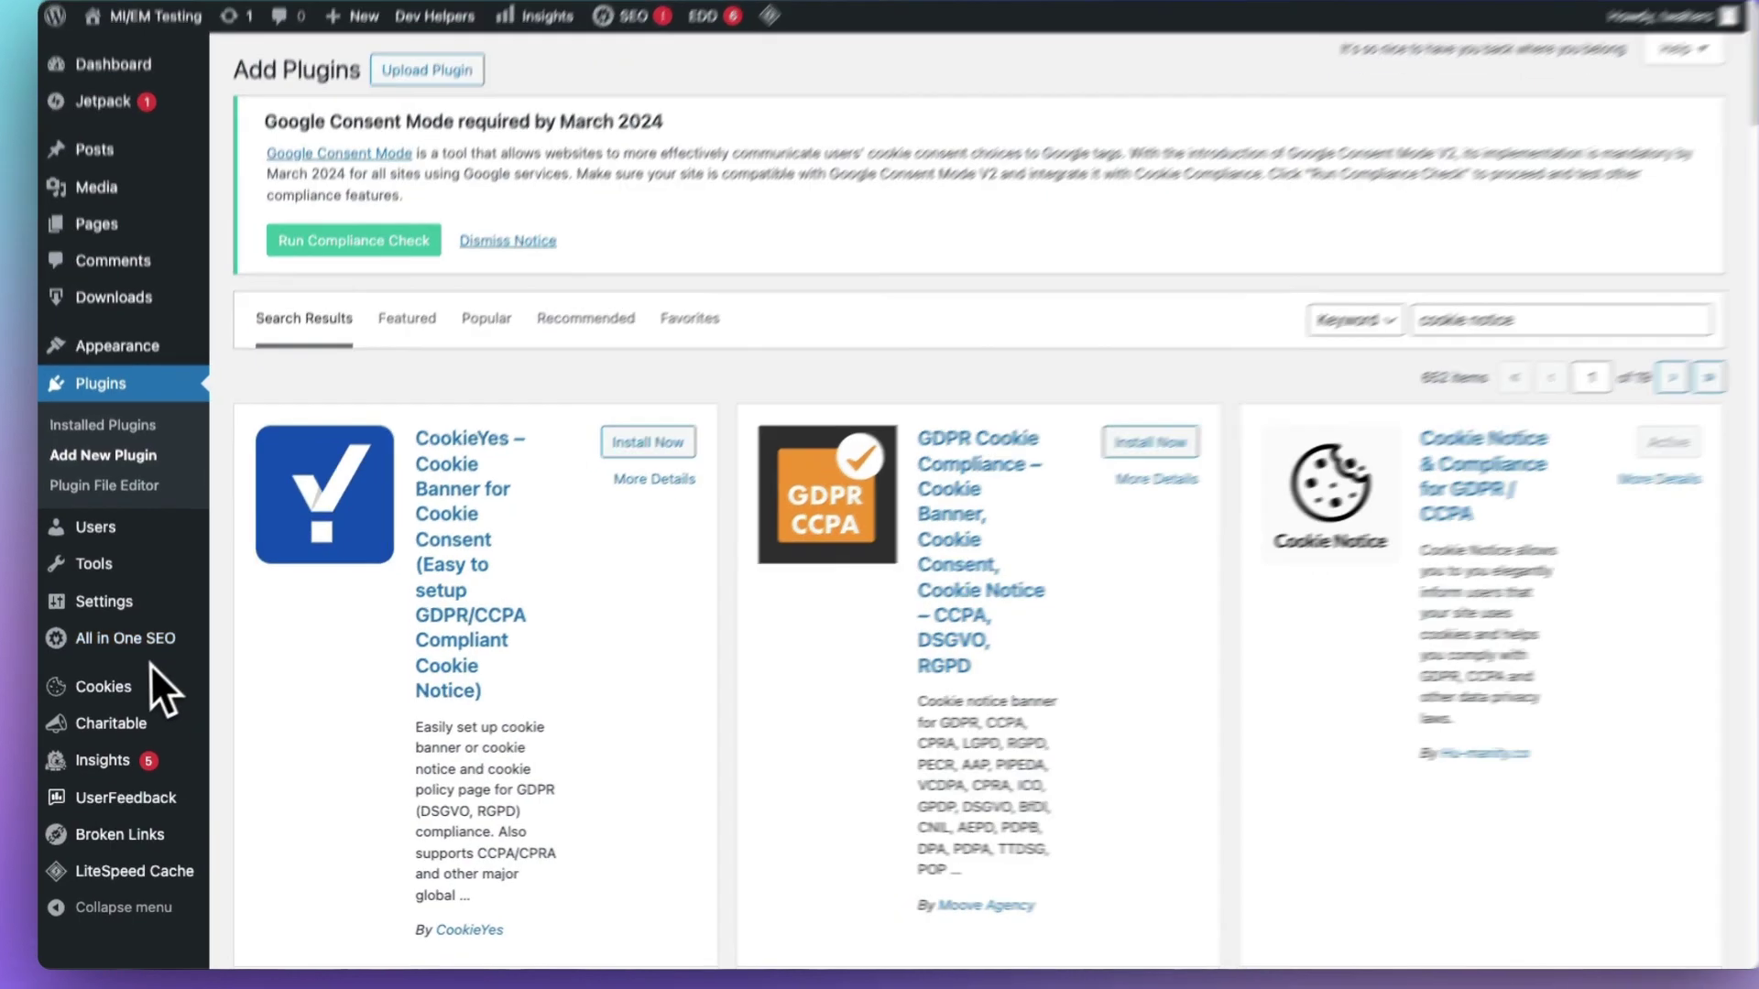
{"action": "mouse_move", "coordinate": [169, 675]}
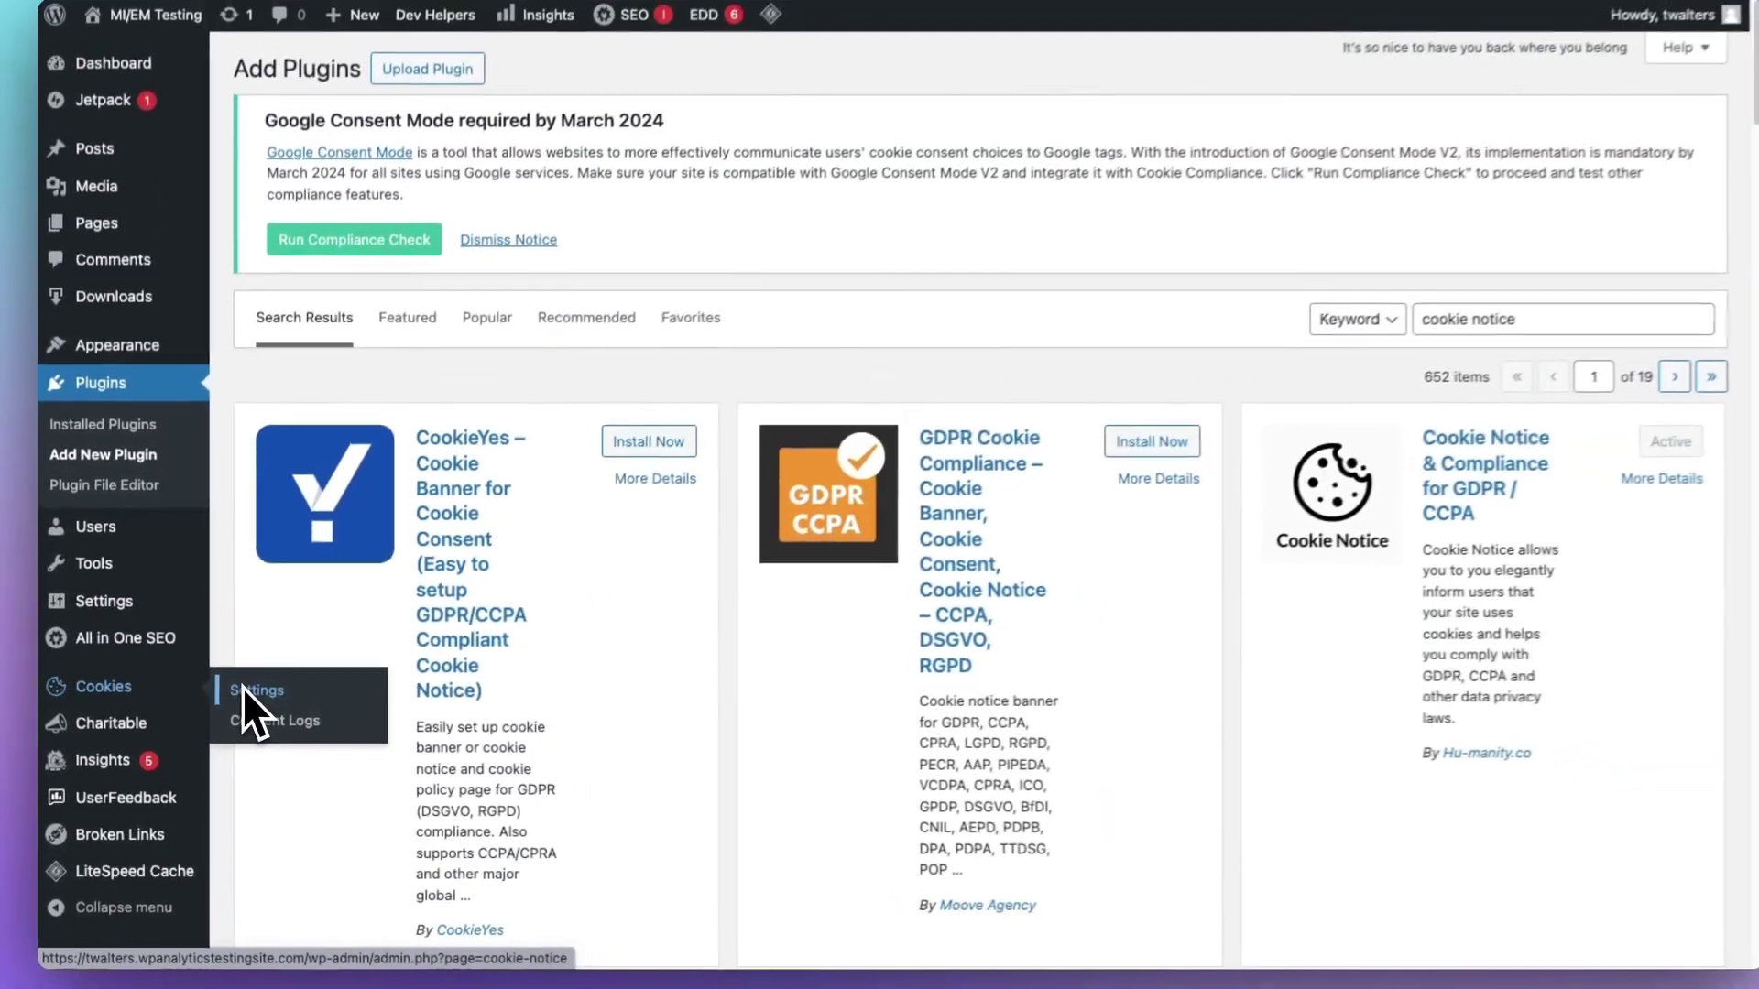
{"action": "left_click", "coordinate": [247, 652]}
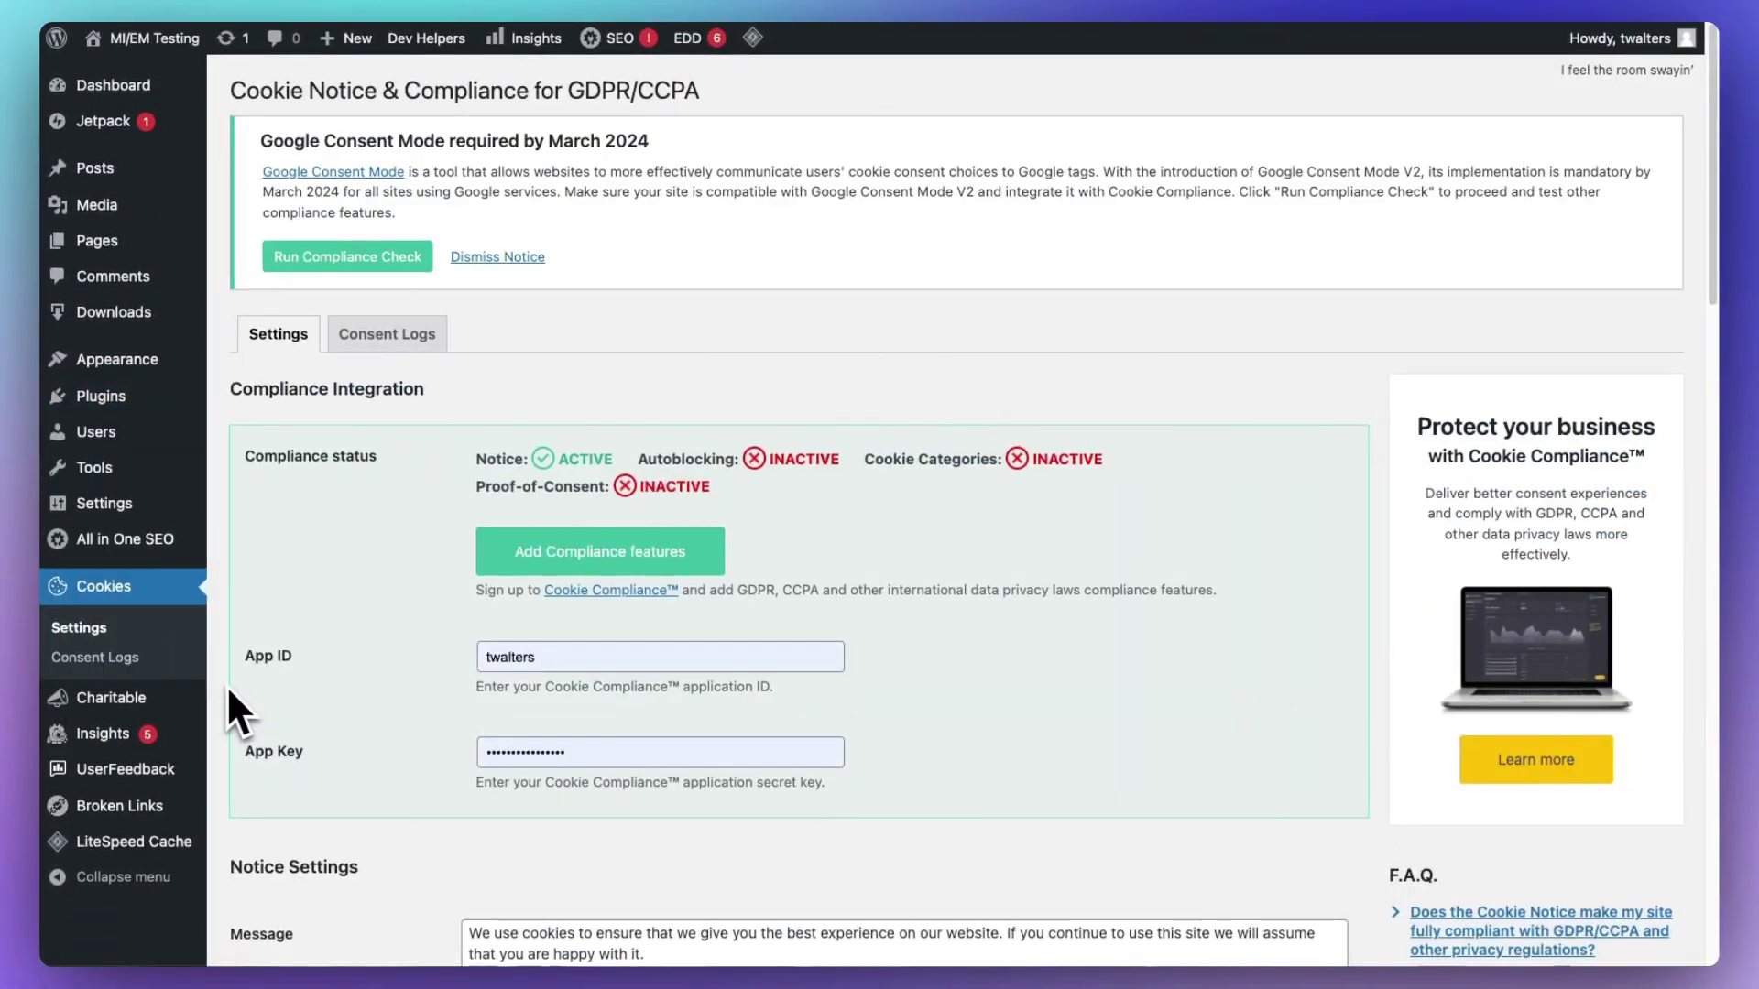
- Replace the 'Ok' button text with 'Accept Cookies!'
{"action": "scroll", "coordinate": [227, 687], "scroll_direction": "down", "scroll_amount": 5}
{"action": "triple_click", "coordinate": [469, 499]}
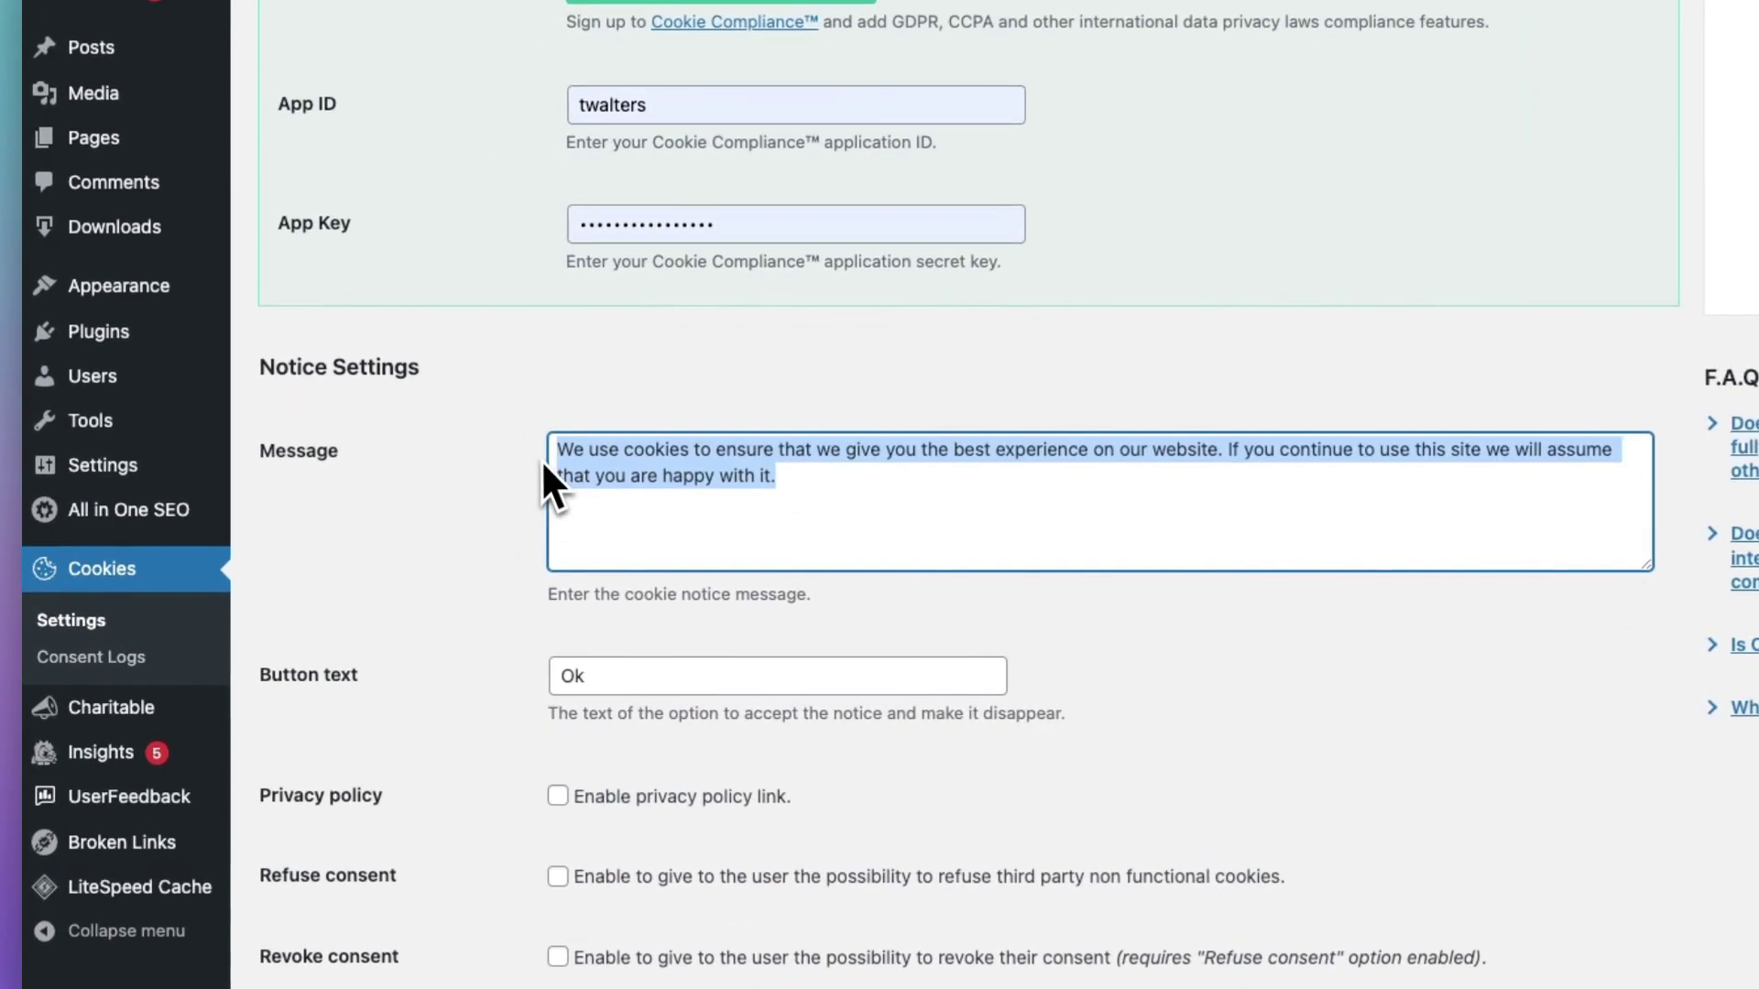
{"action": "left_click", "coordinate": [498, 674]}
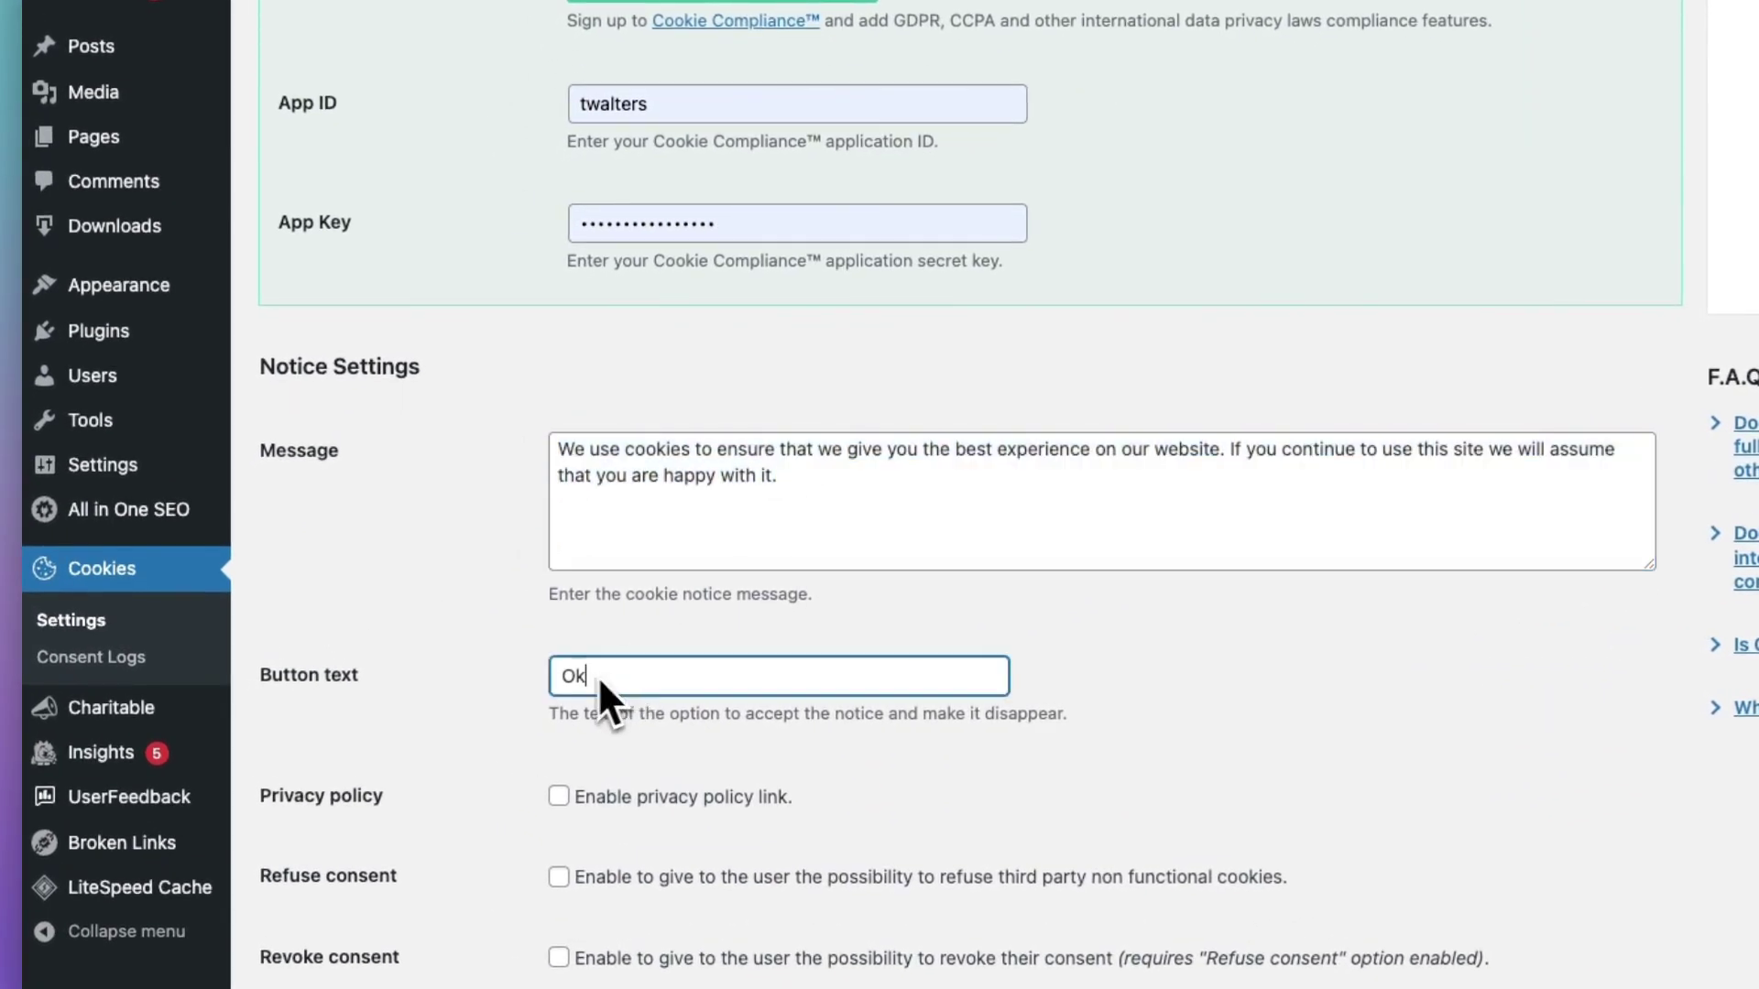
{"action": "key", "text": "BackSpace"}
{"action": "key", "text": "BackSpace"}
{"action": "type", "text": "Accept Cookies!"}
{"action": "left_click", "coordinate": [476, 696]}
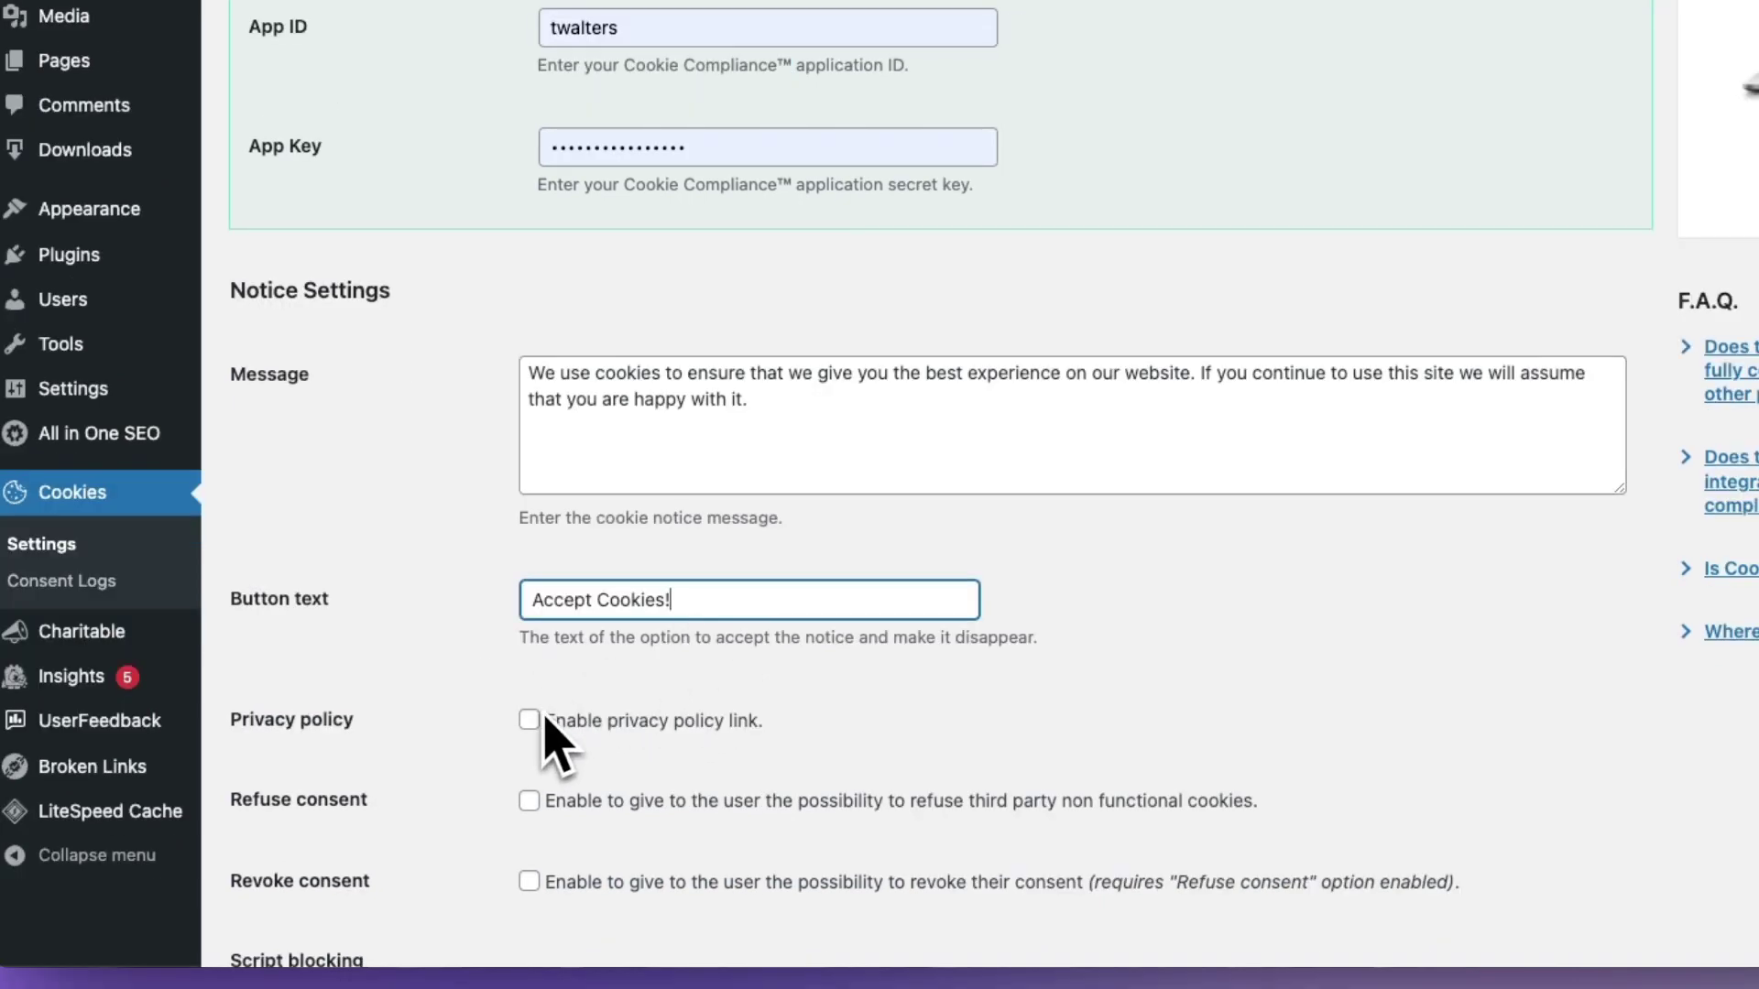
- Enable the privacy policy link and point it to the Privacy Policy page
{"action": "left_click", "coordinate": [558, 796]}
{"action": "scroll", "coordinate": [499, 779], "scroll_direction": "down", "scroll_amount": 5}
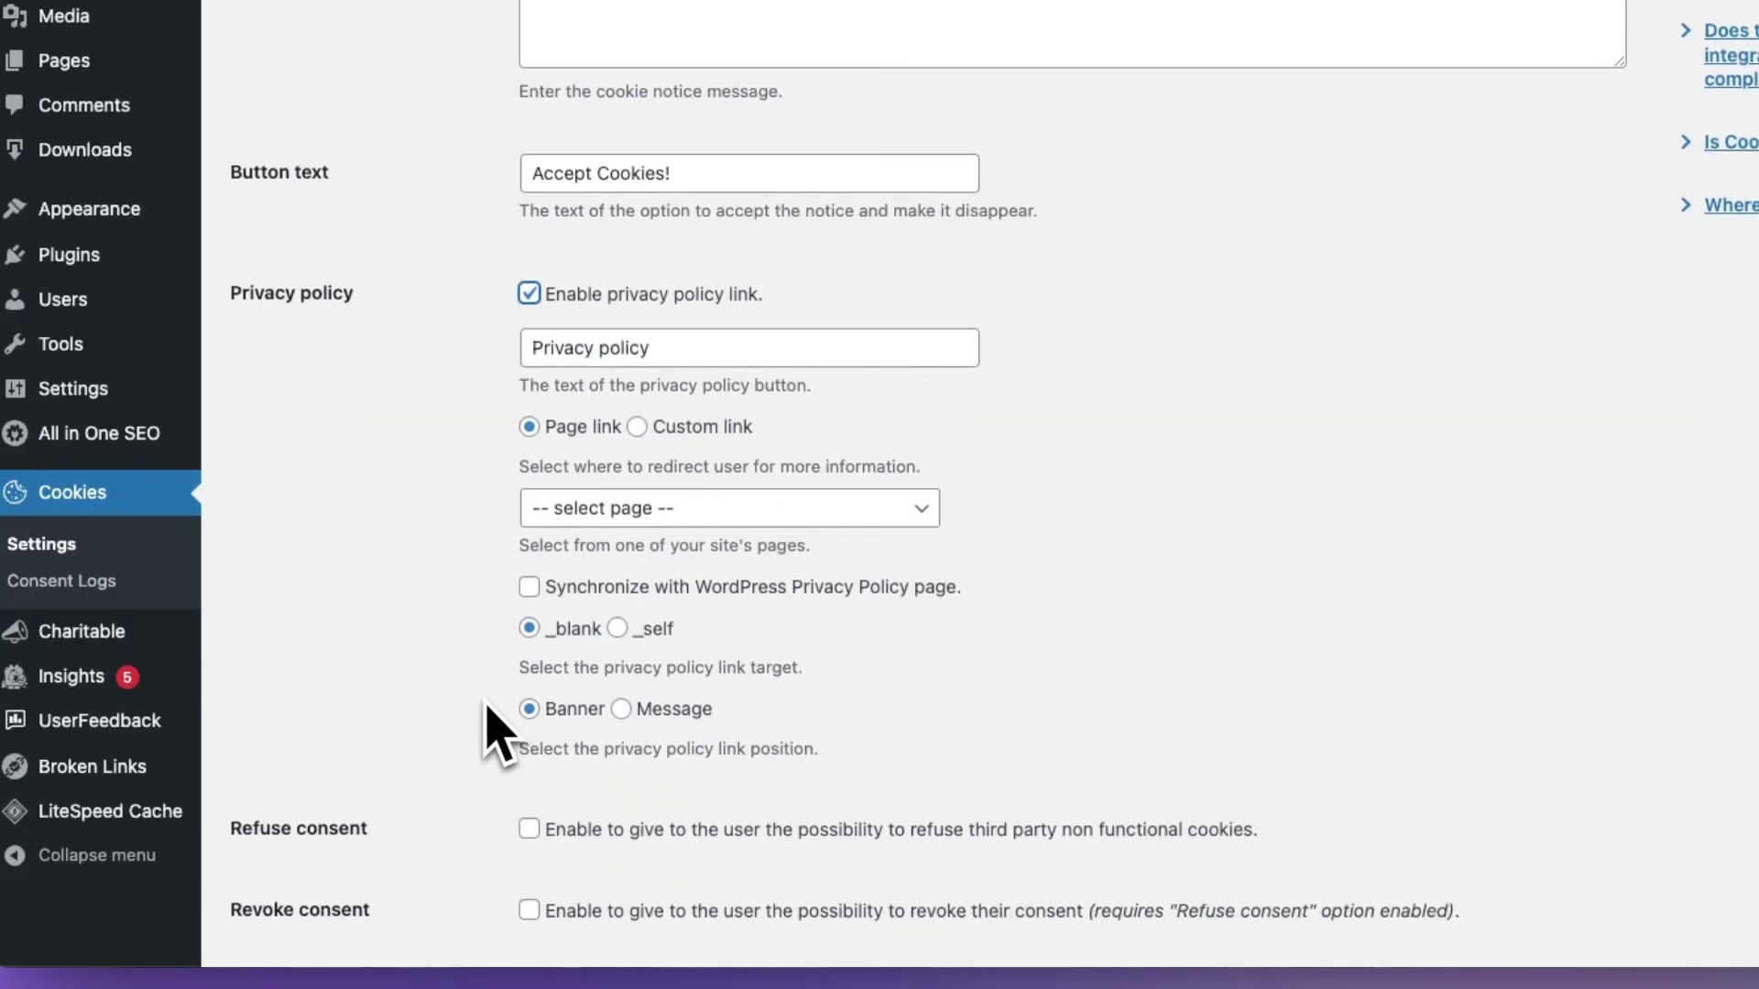
{"action": "left_click", "coordinate": [729, 509]}
{"action": "left_click", "coordinate": [648, 942]}
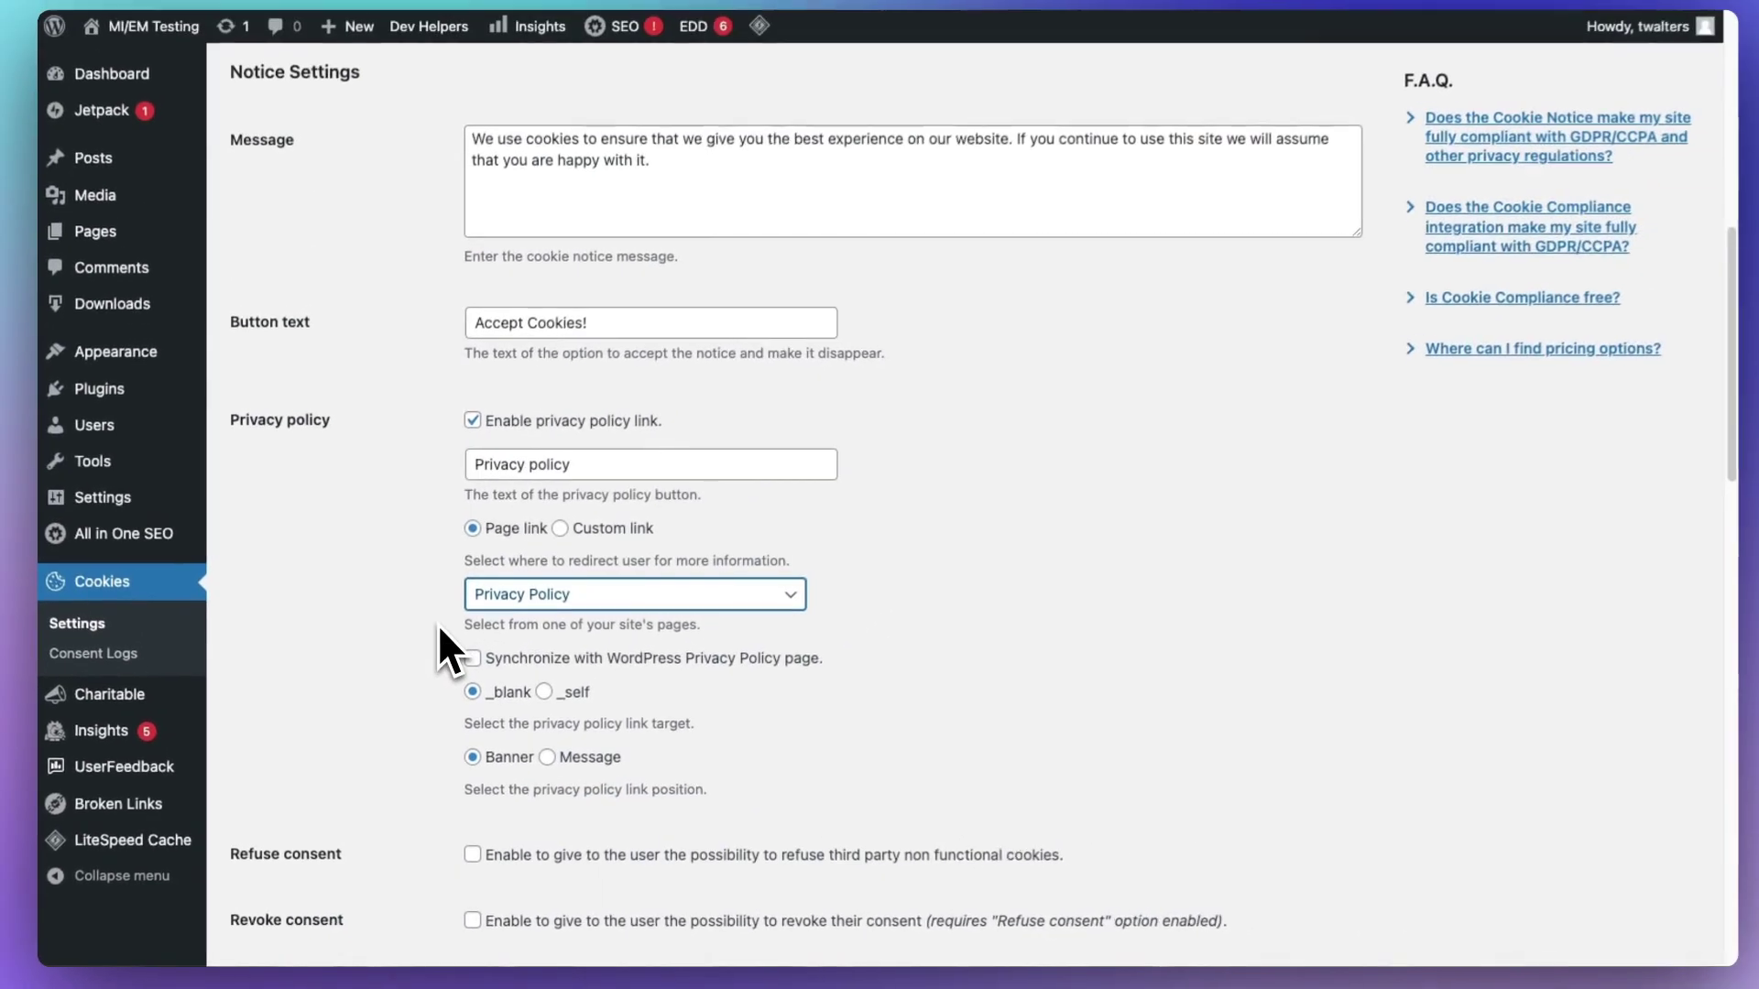
{"action": "scroll", "coordinate": [437, 629], "scroll_direction": "down", "scroll_amount": 5}
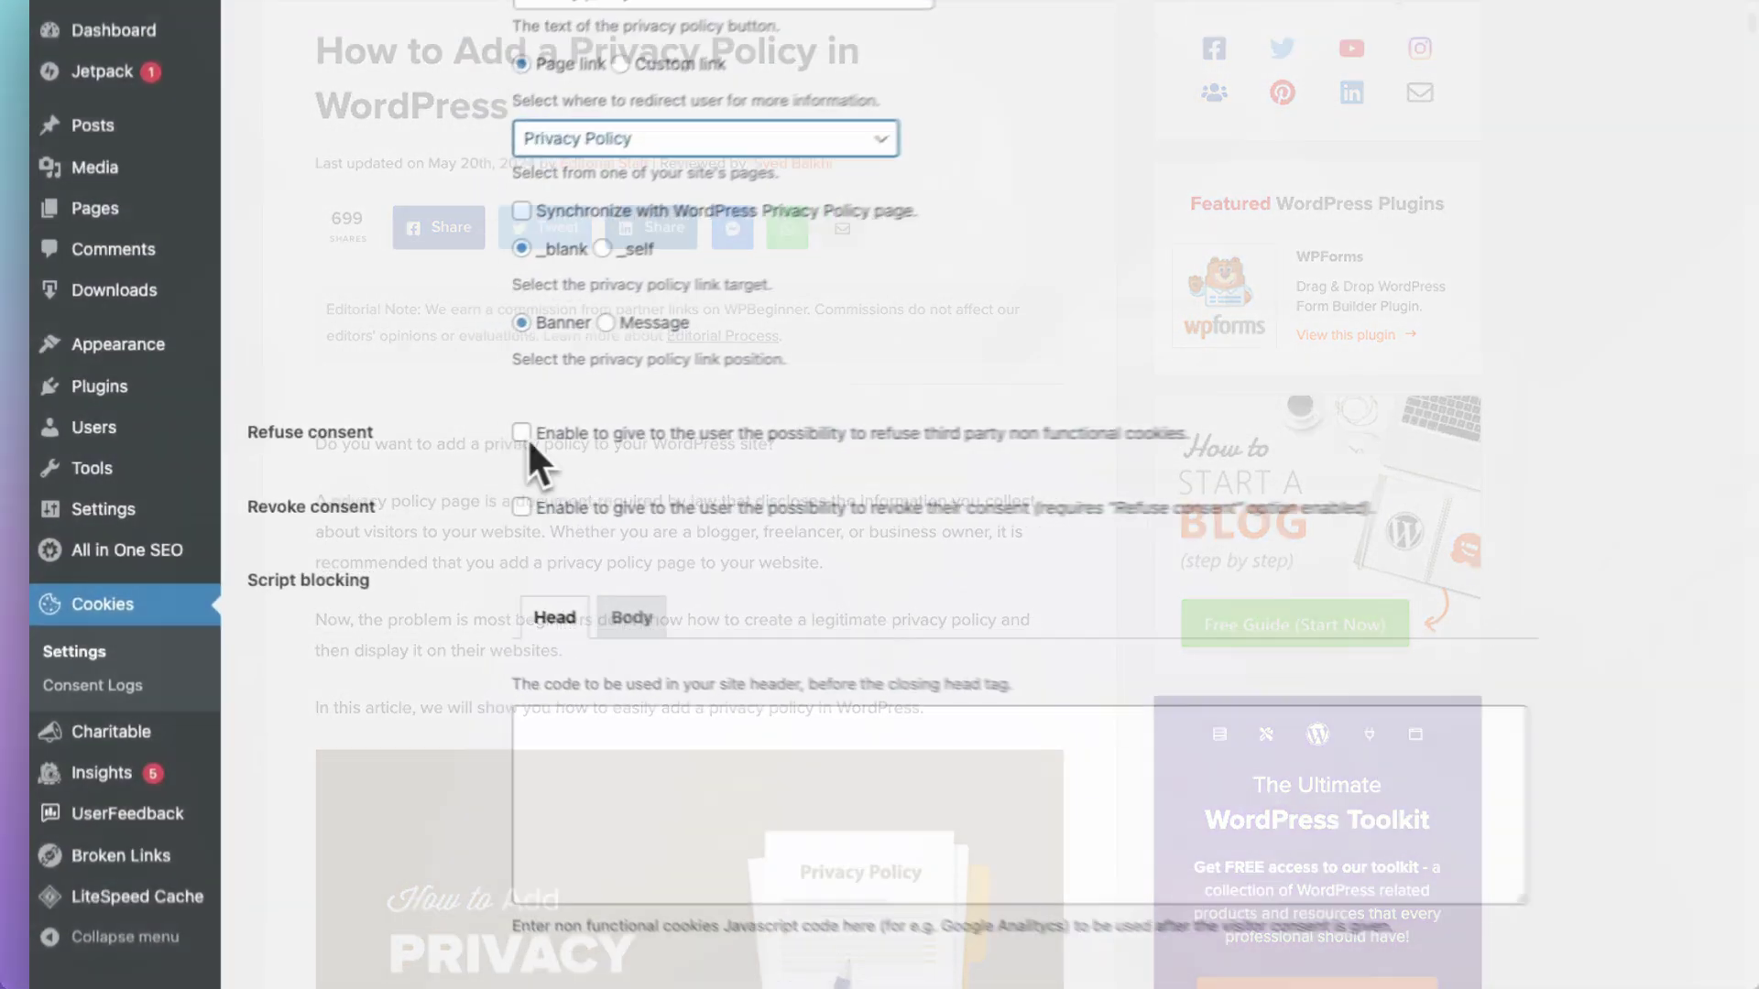
- Enable the Refuse consent and Revoke consent options
{"action": "left_click", "coordinate": [522, 432]}
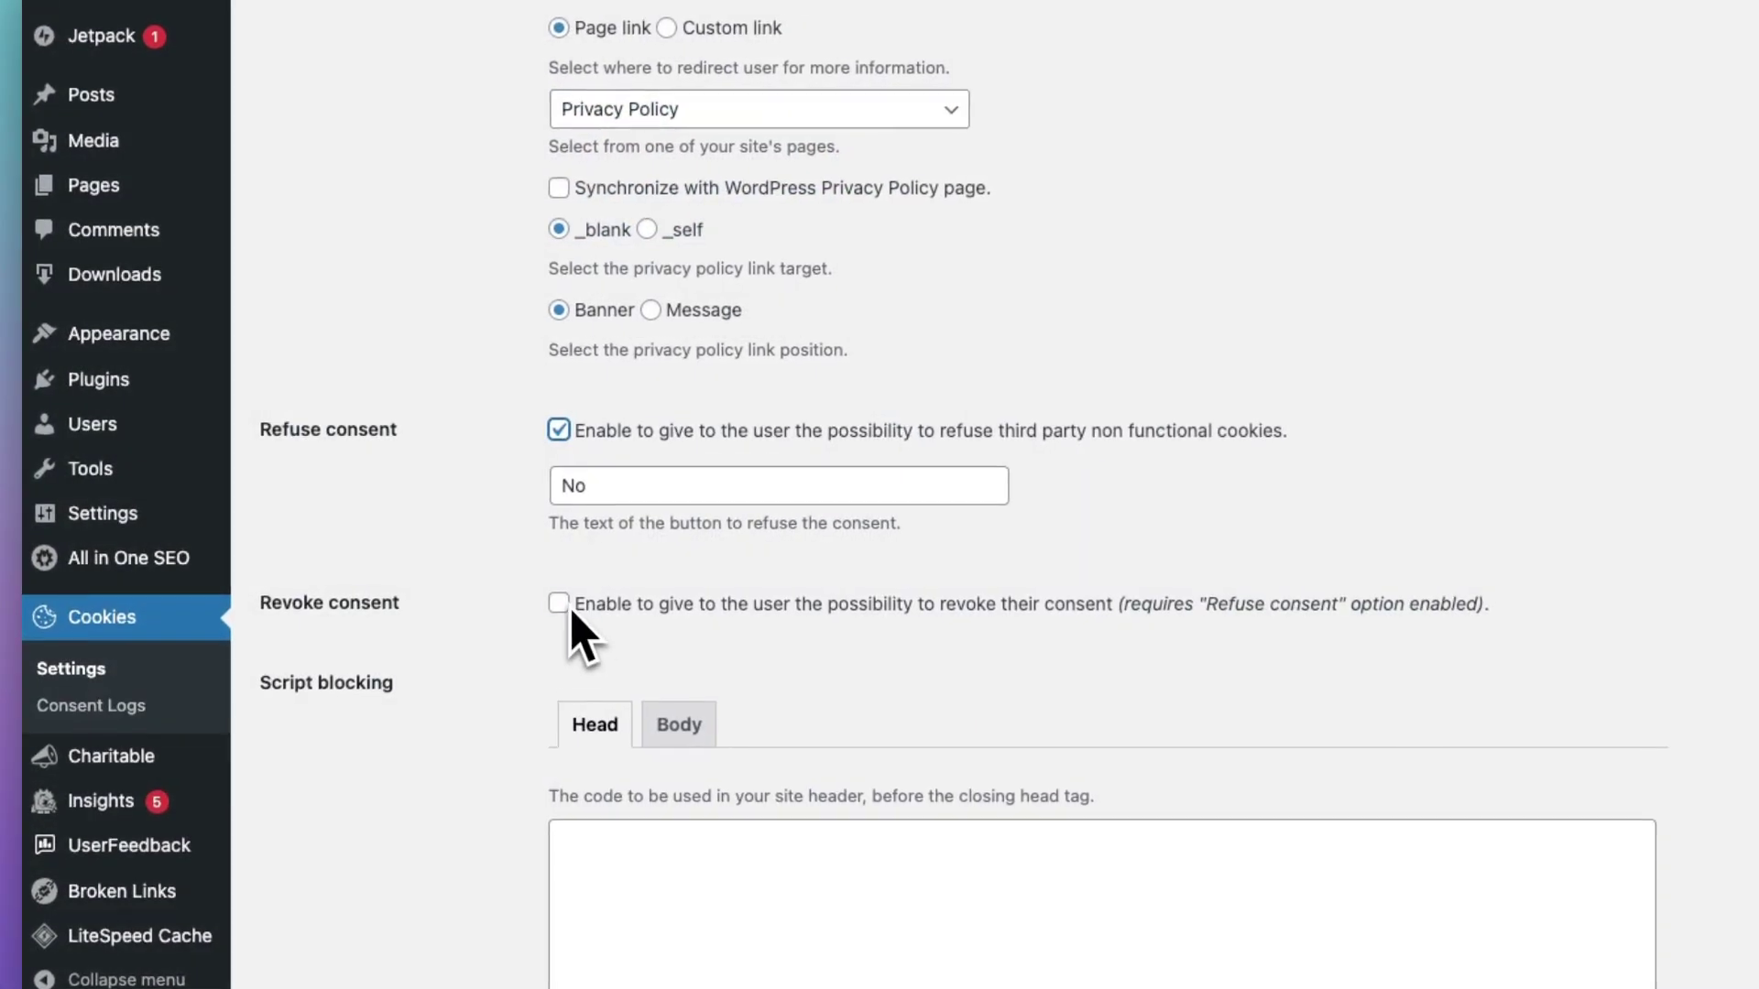
{"action": "left_click", "coordinate": [559, 603]}
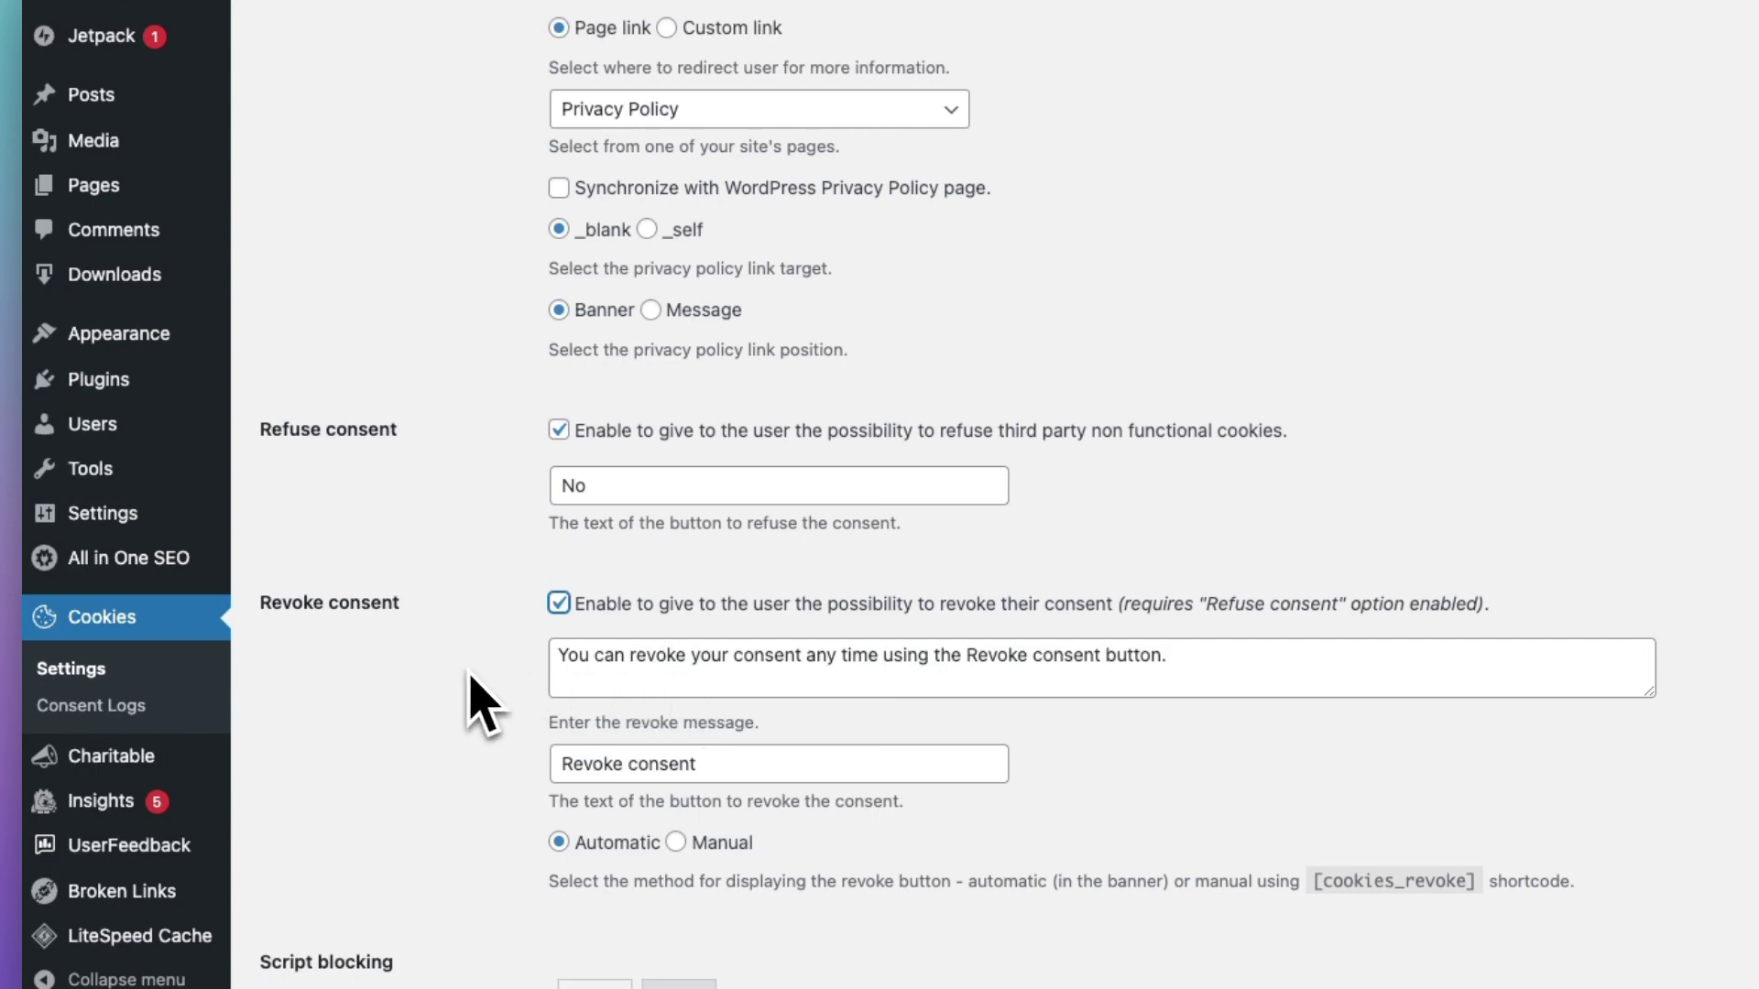
{"action": "scroll", "coordinate": [471, 697], "scroll_direction": "down", "scroll_amount": 5}
{"action": "scroll", "coordinate": [471, 697], "scroll_direction": "down", "scroll_amount": 8}
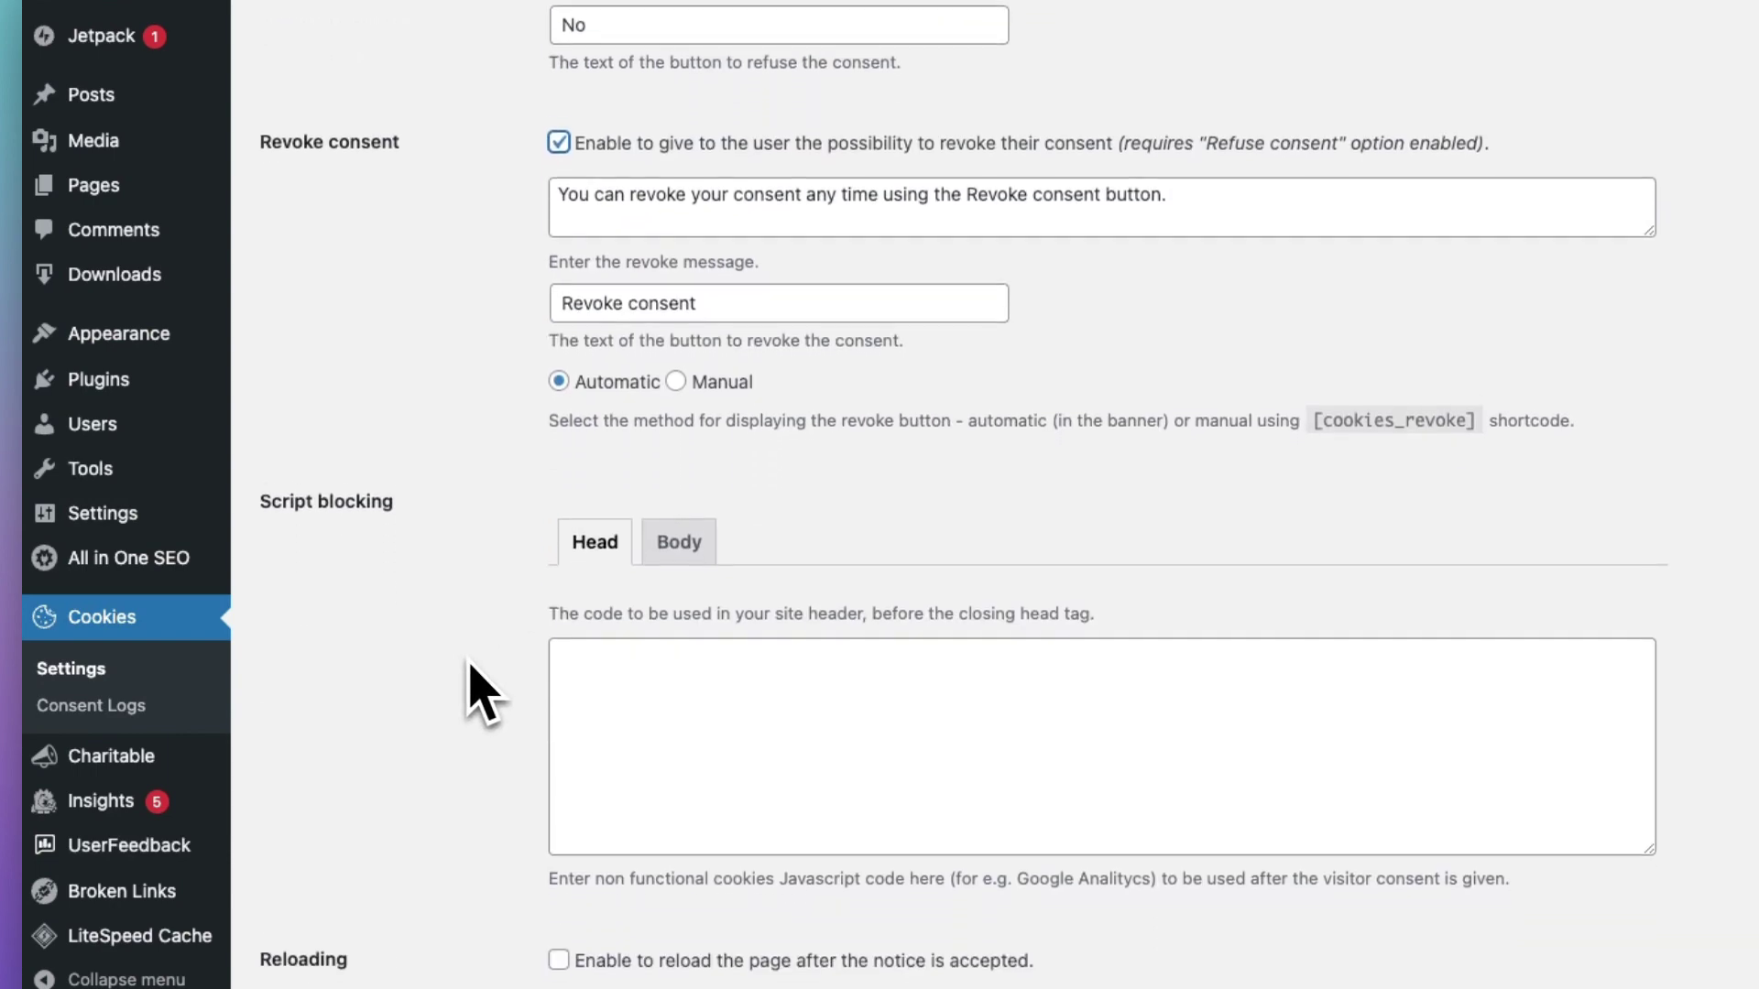
{"action": "scroll", "coordinate": [471, 696], "scroll_direction": "down", "scroll_amount": 7}
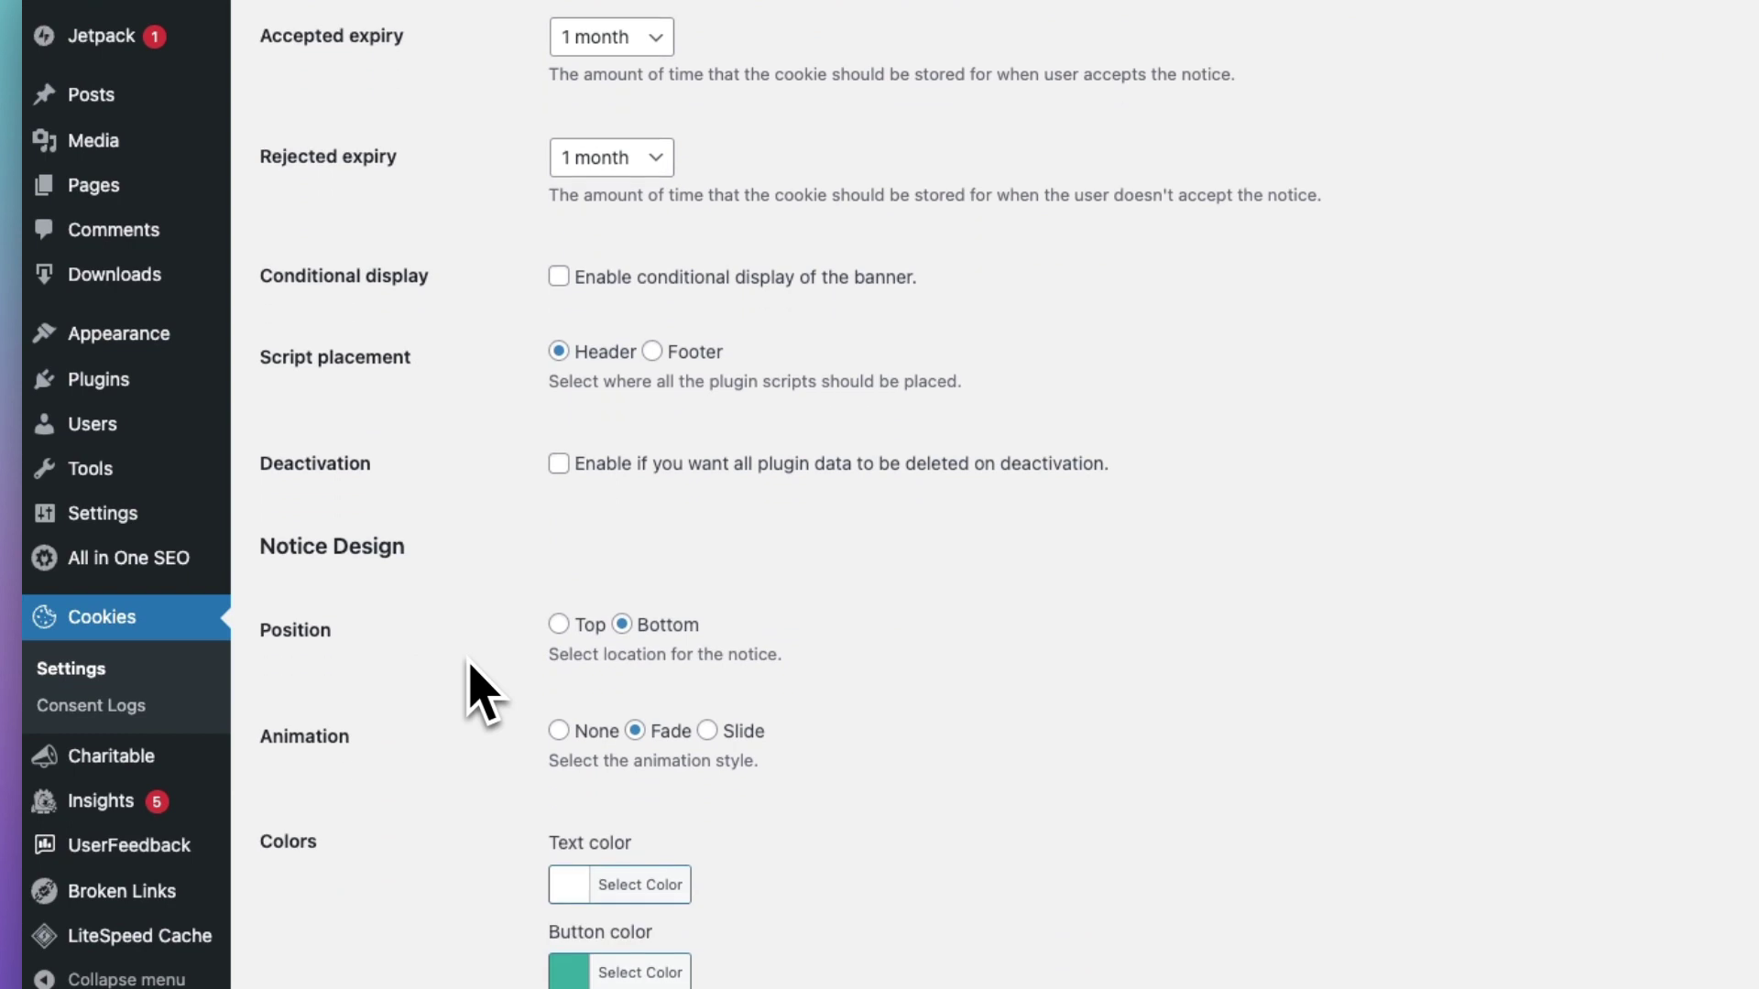
{"action": "scroll", "coordinate": [469, 660], "scroll_direction": "down", "scroll_amount": 2}
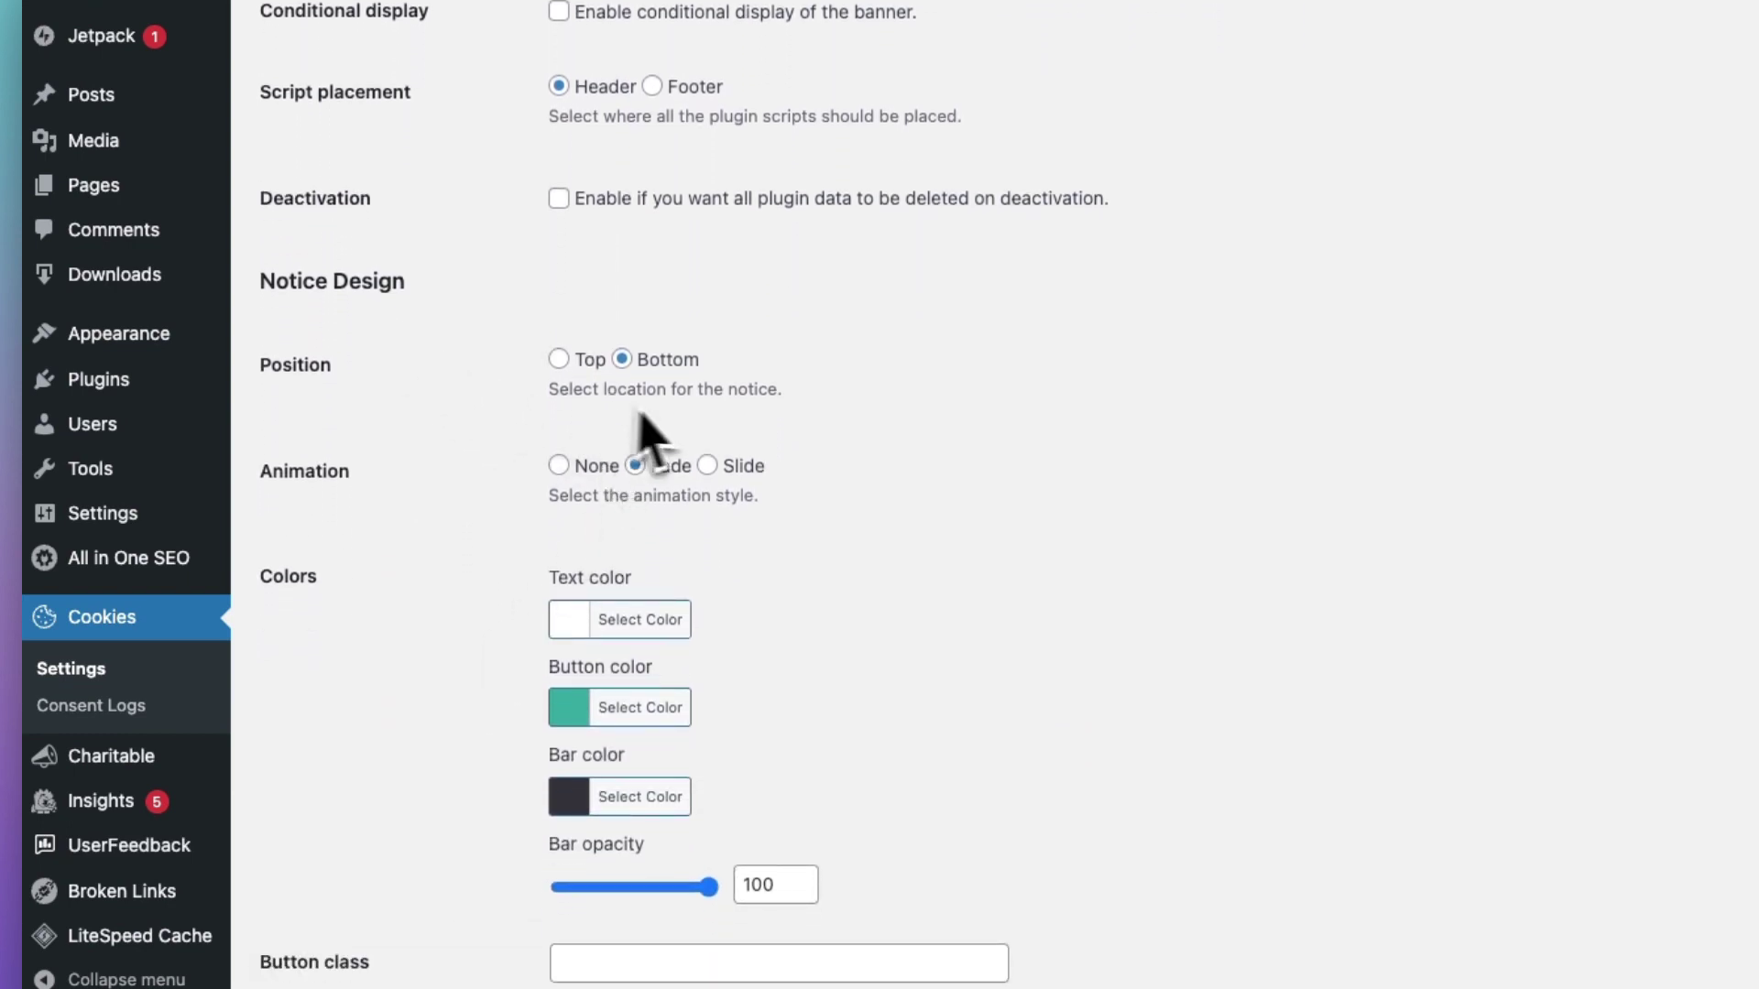
- Keep the notice position on Bottom and save the Cookie Notice settings
{"action": "left_click", "coordinate": [569, 359]}
{"action": "left_click", "coordinate": [622, 359]}
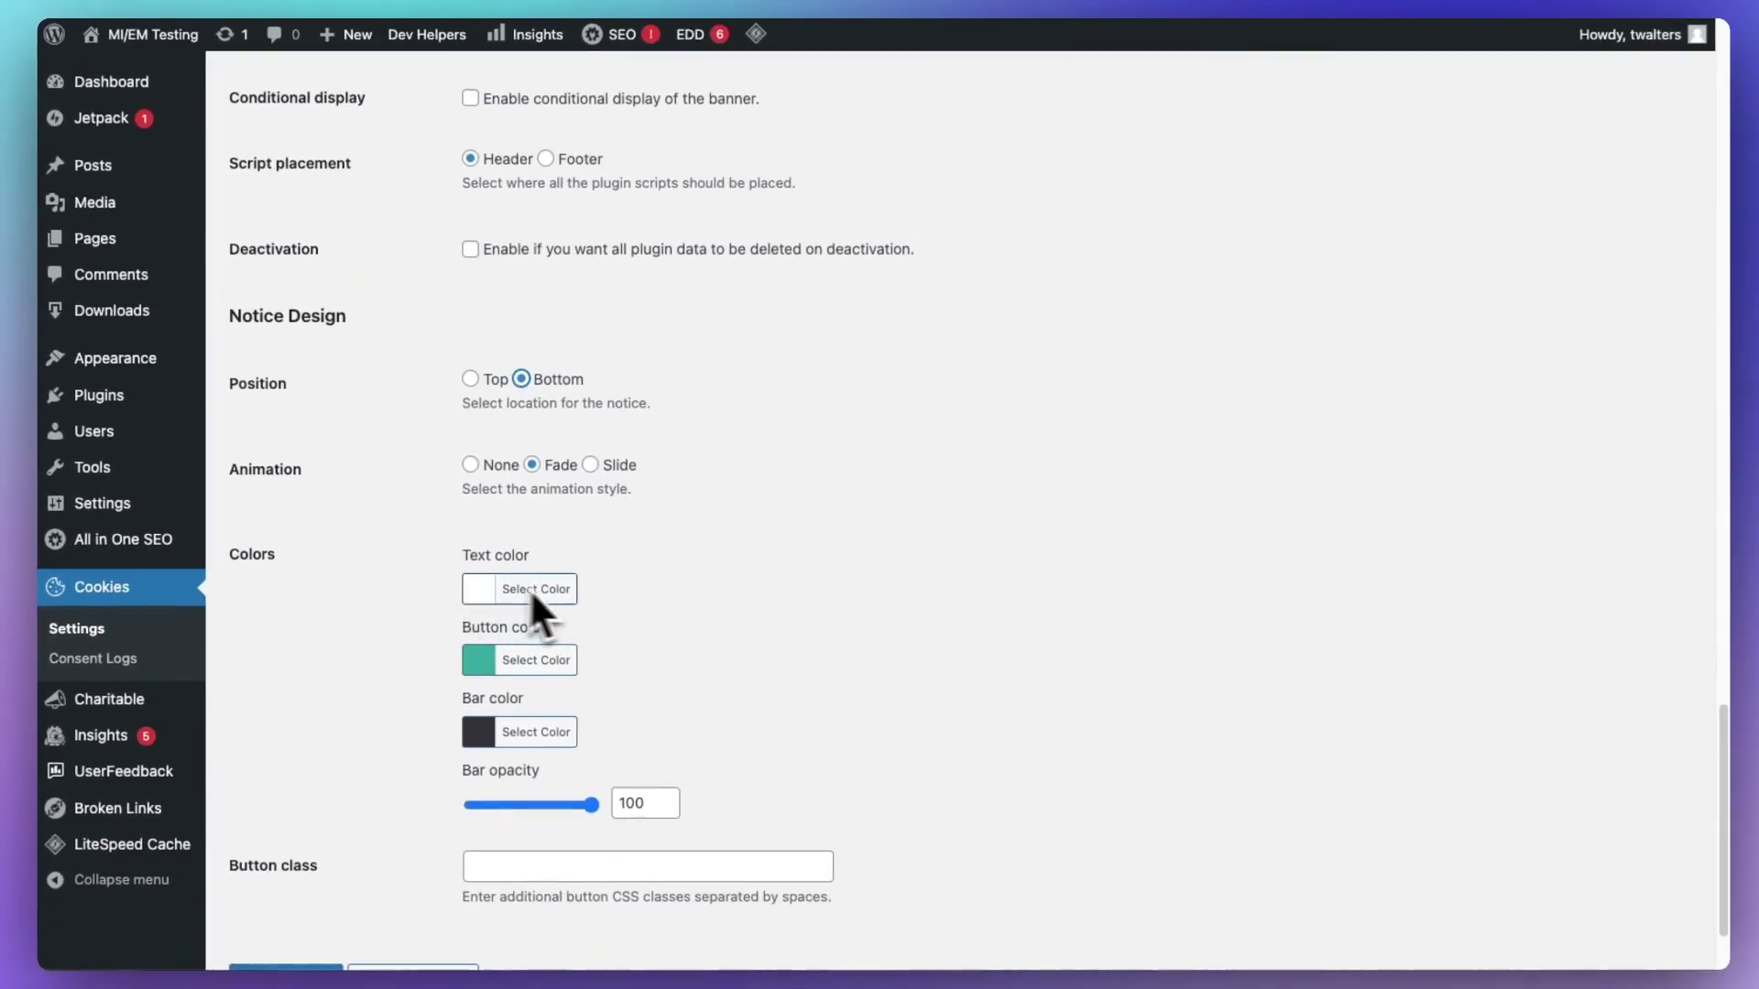
{"action": "scroll", "coordinate": [513, 641], "scroll_direction": "down", "scroll_amount": 2}
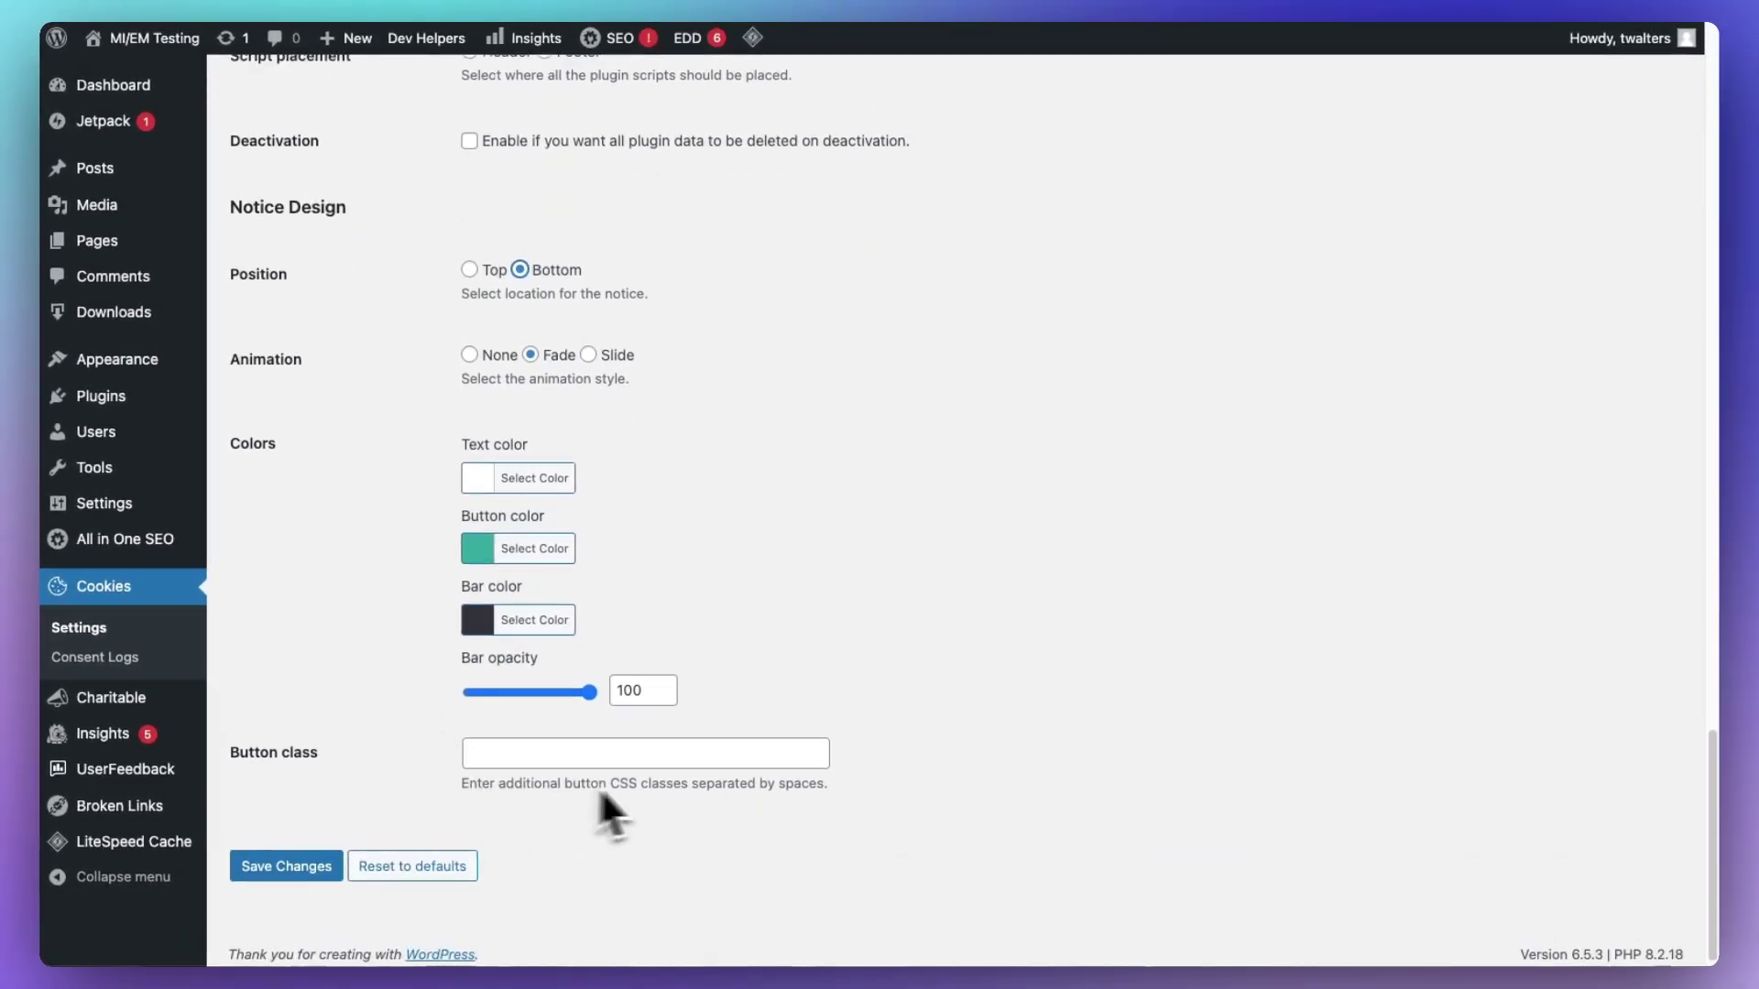
{"action": "key", "text": "Tab"}
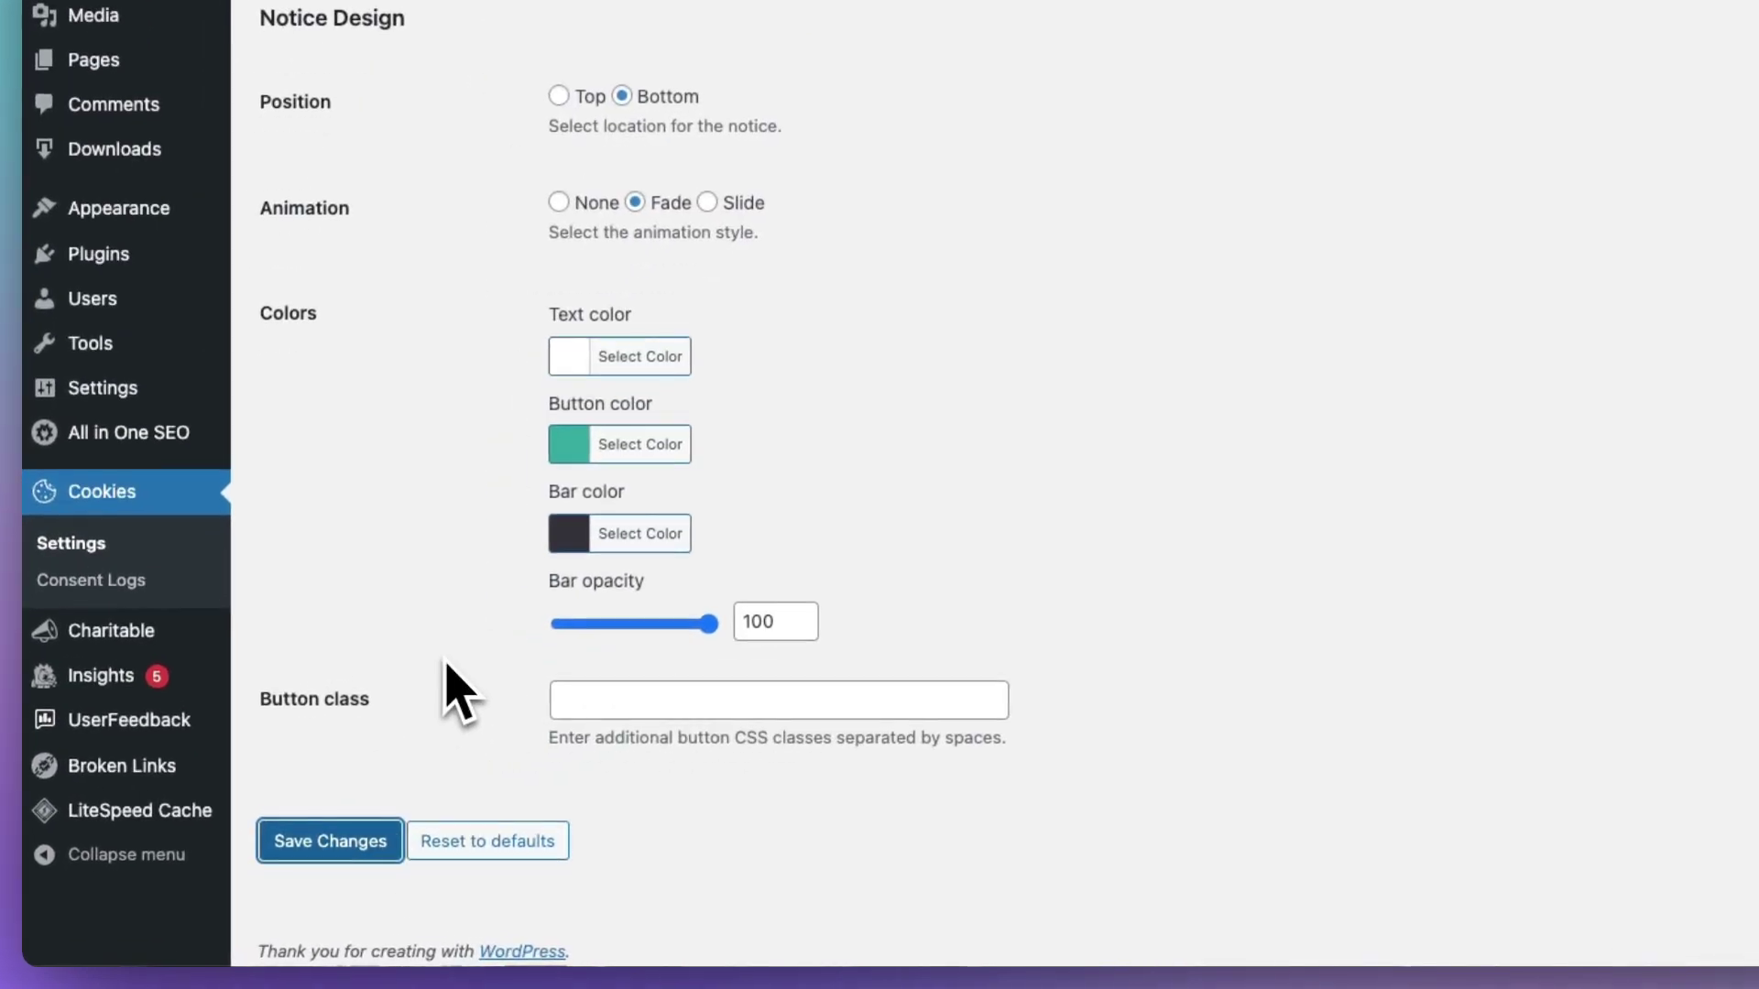
{"action": "key", "text": "Return"}
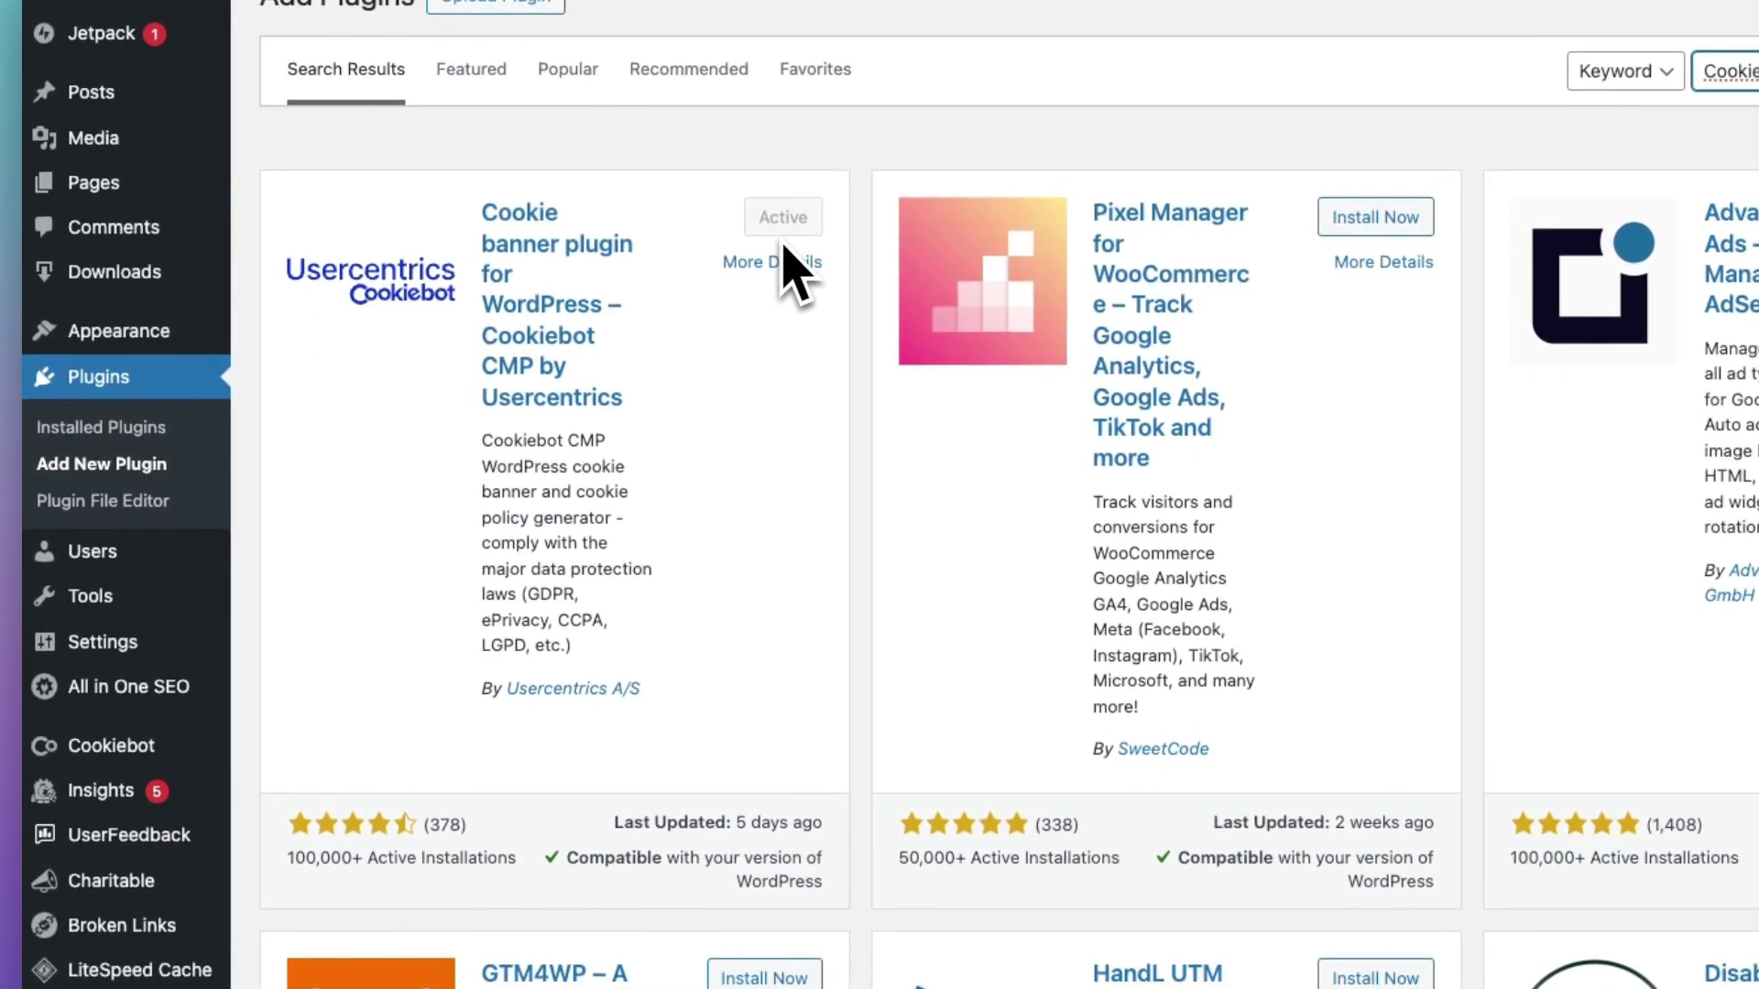
- Open the Cookiebot Dashboard and start creating a new Cookiebot account
{"action": "mouse_move", "coordinate": [144, 733]}
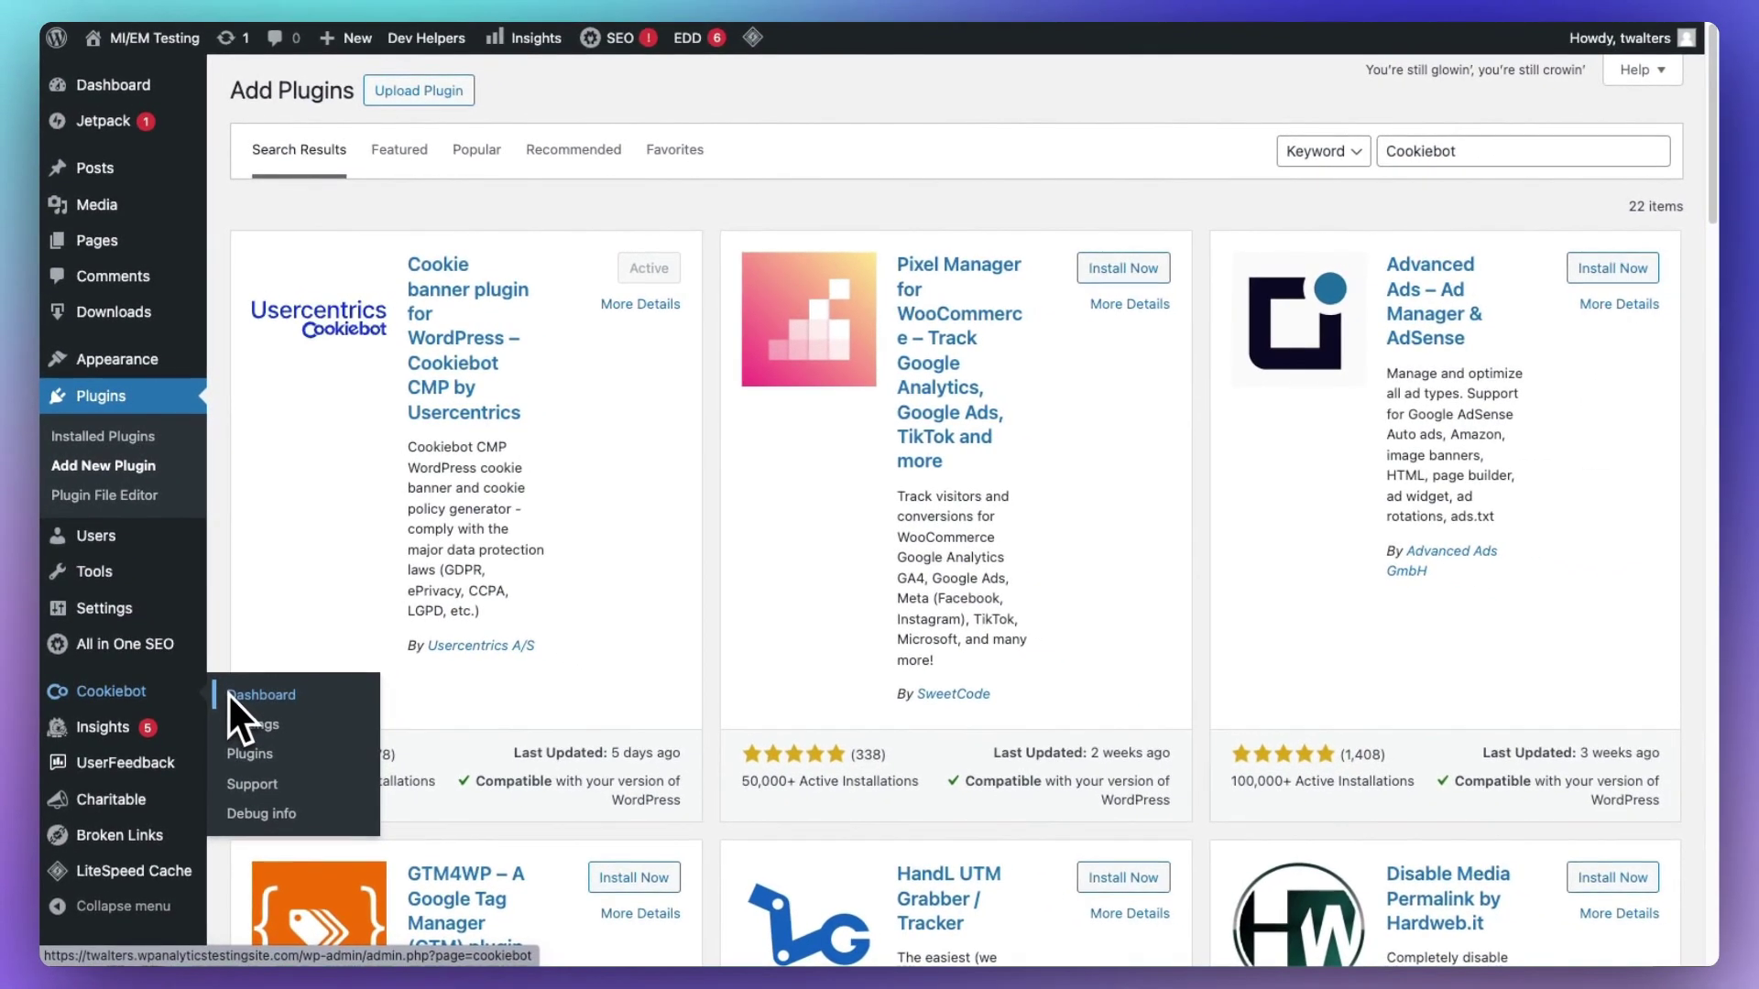
{"action": "left_click", "coordinate": [275, 746]}
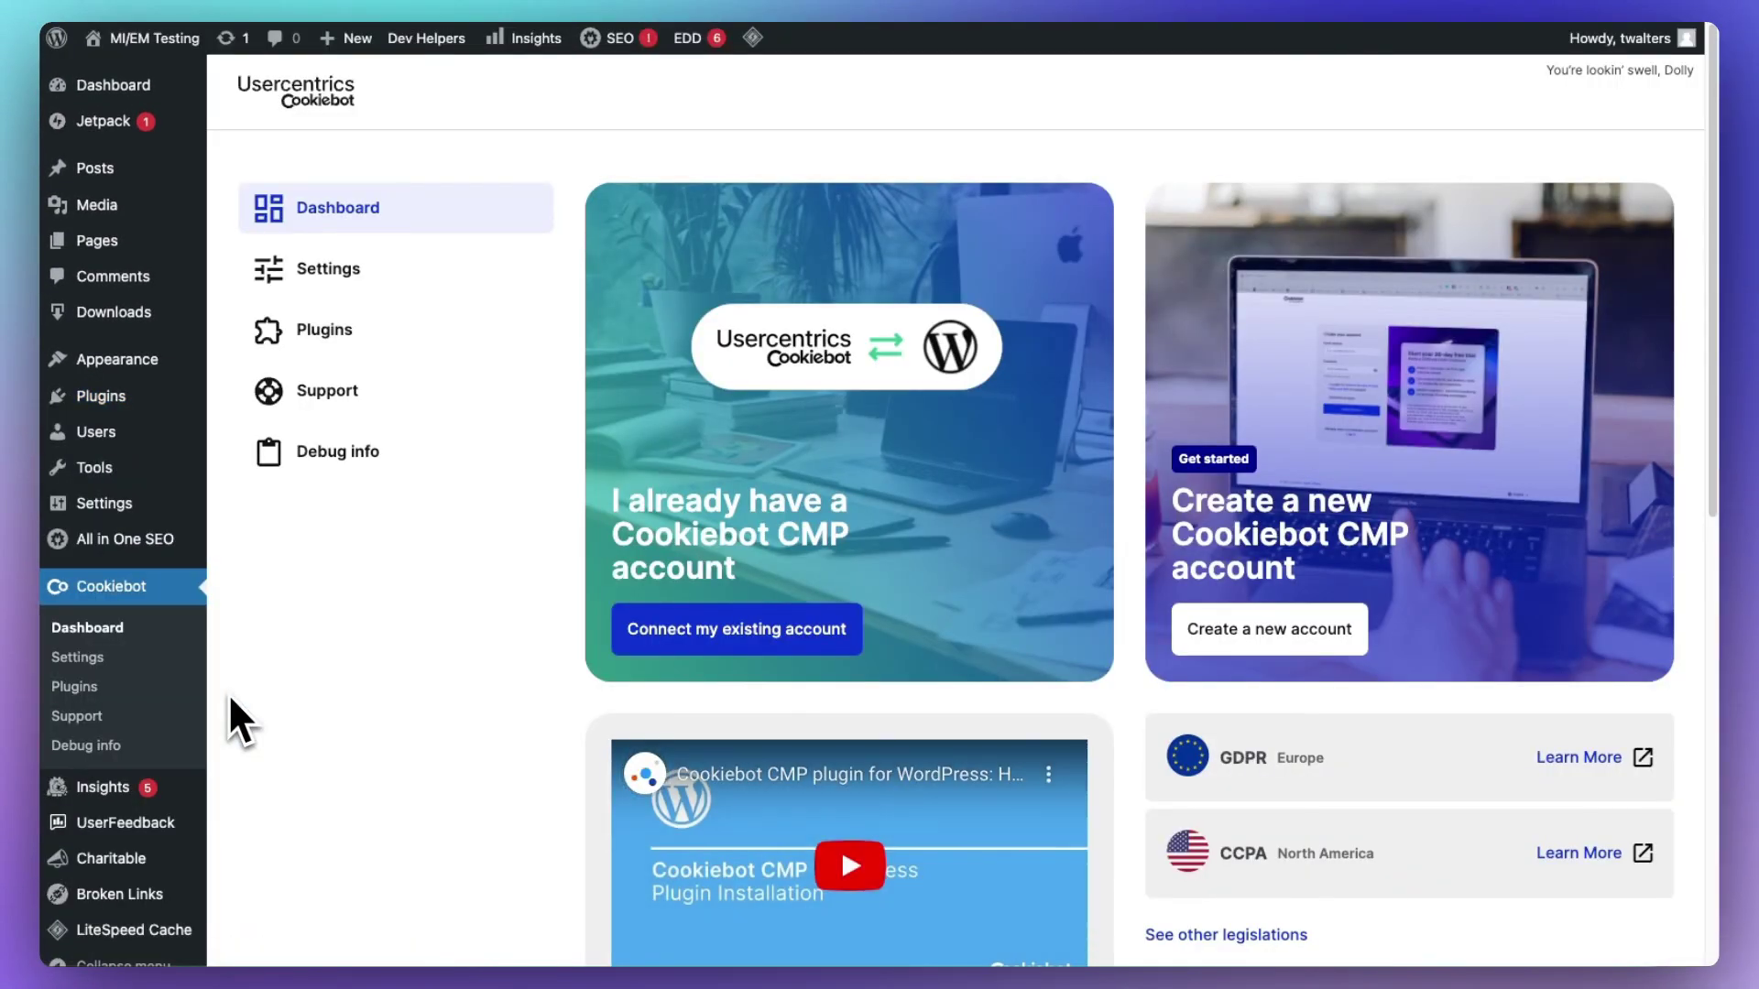
{"action": "left_click", "coordinate": [1248, 642]}
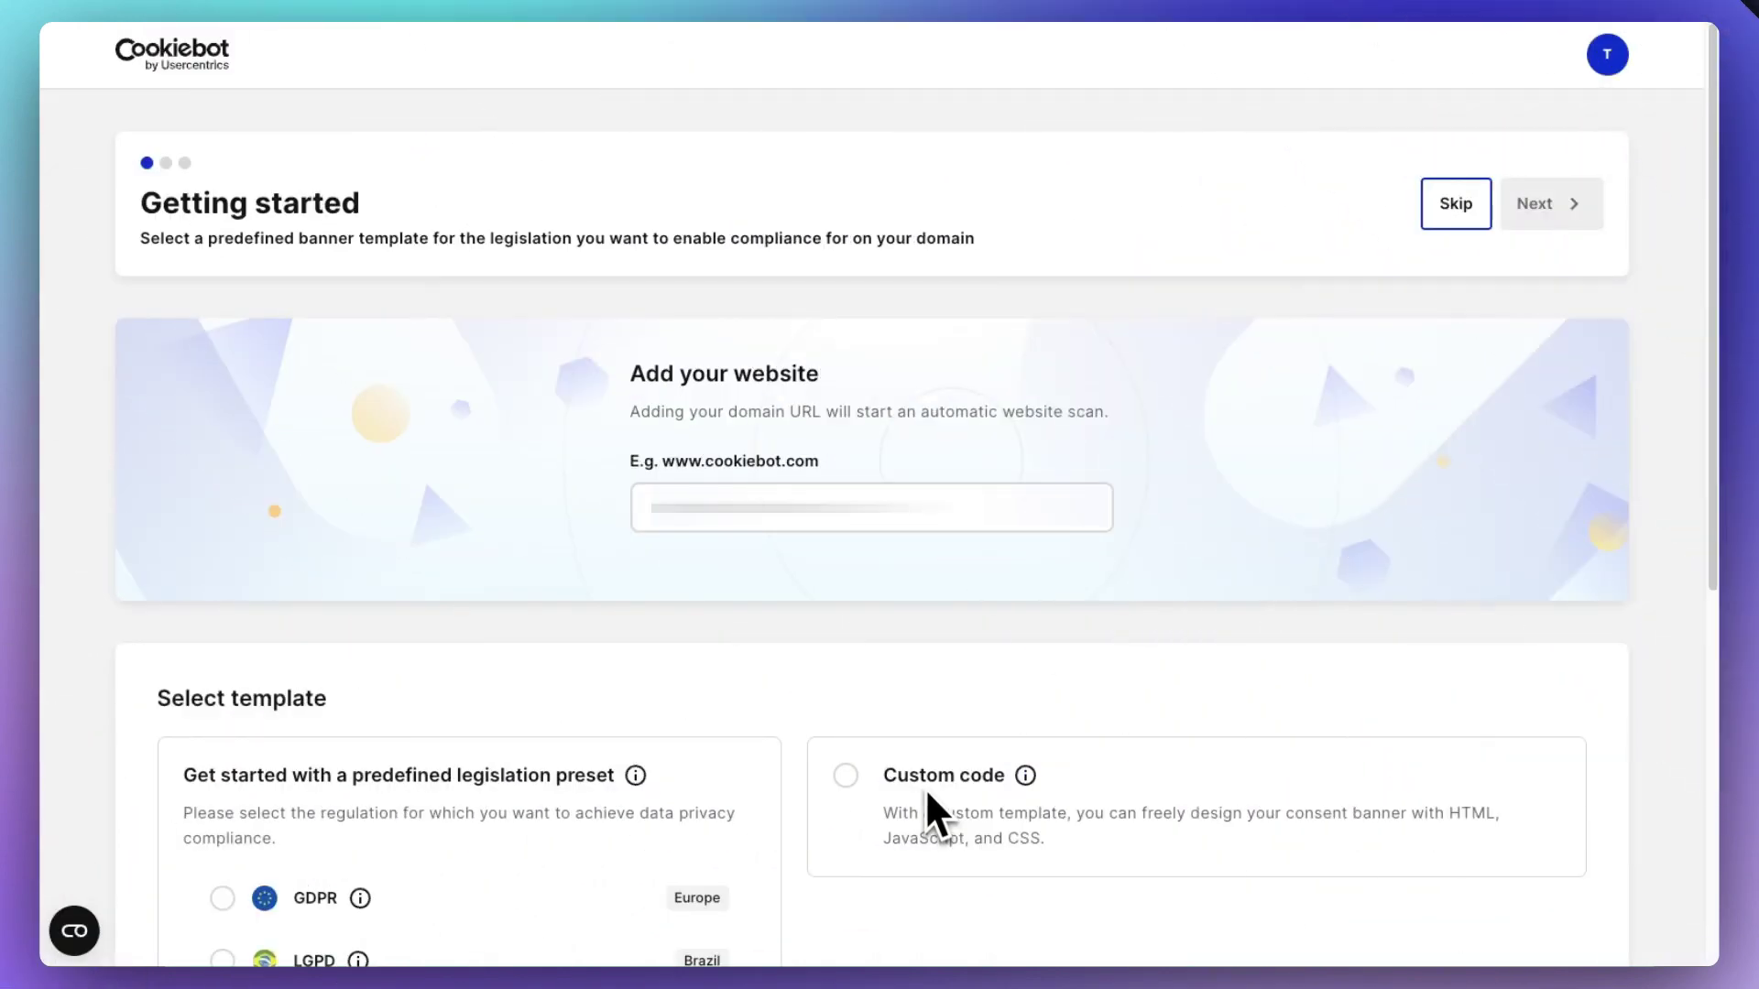
- Continue past Getting started and copy the Domain Group ID from the Implementation page
{"action": "left_click", "coordinate": [730, 527]}
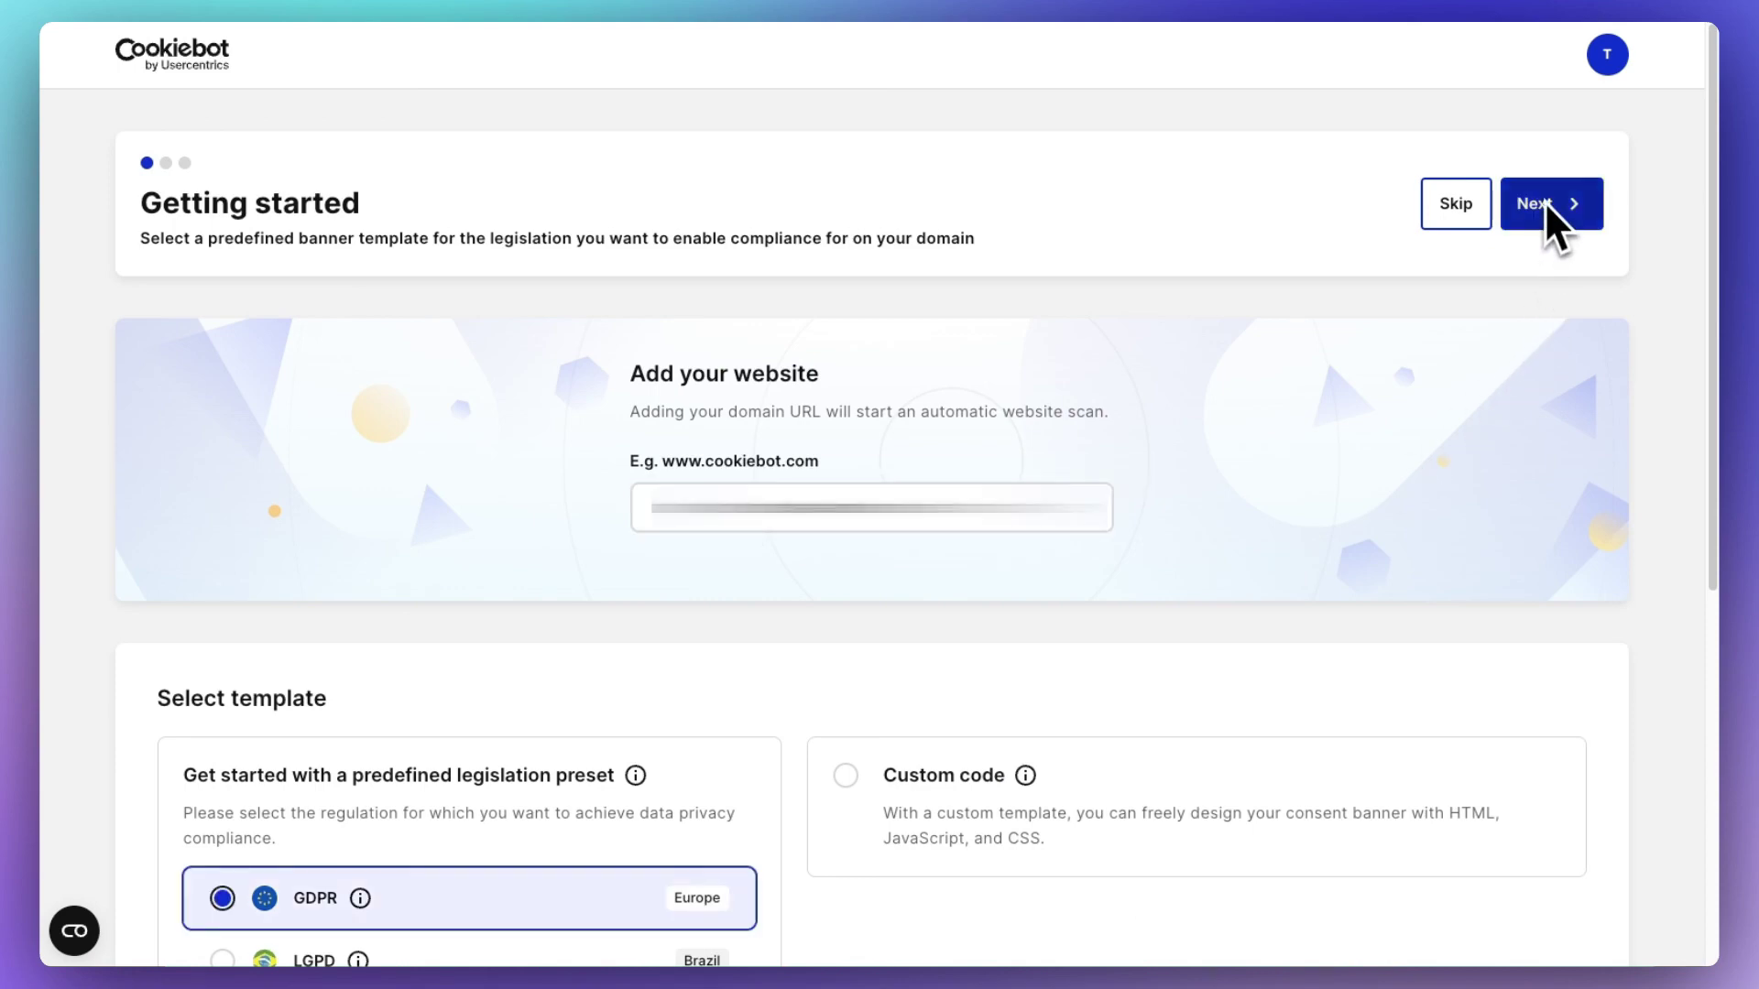
{"action": "left_click", "coordinate": [1545, 202]}
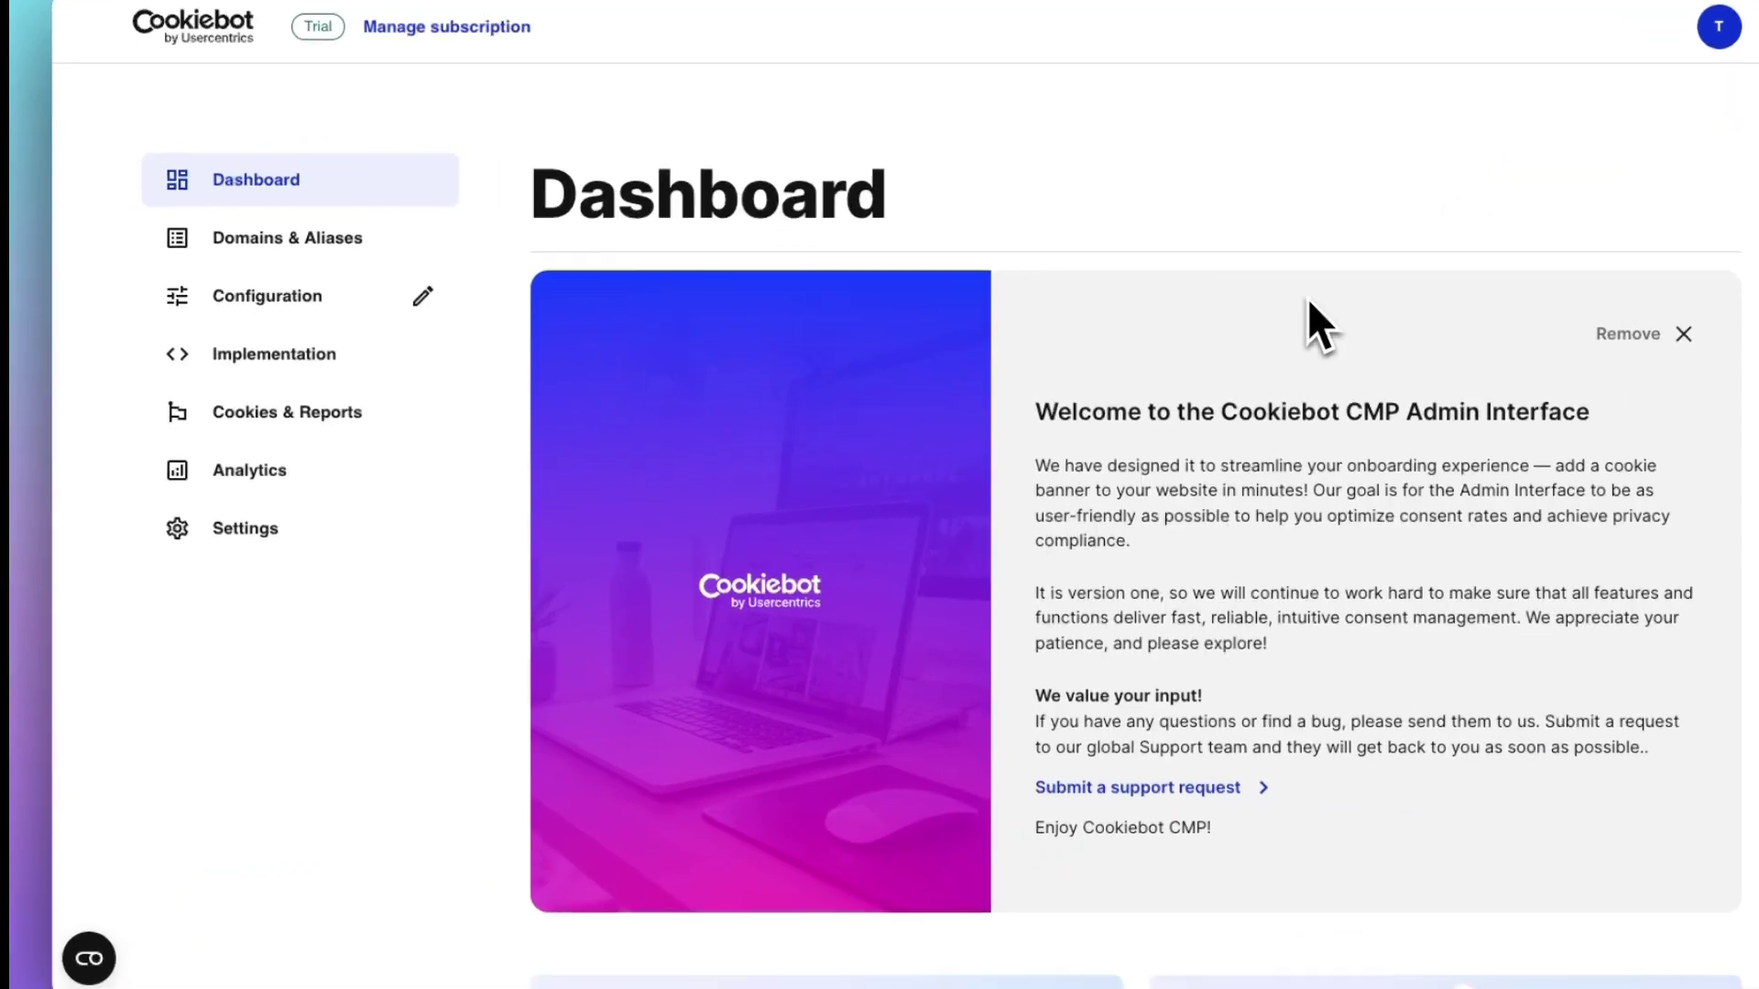
{"action": "left_click", "coordinate": [431, 353]}
{"action": "scroll", "coordinate": [550, 440], "scroll_direction": "down", "scroll_amount": 5}
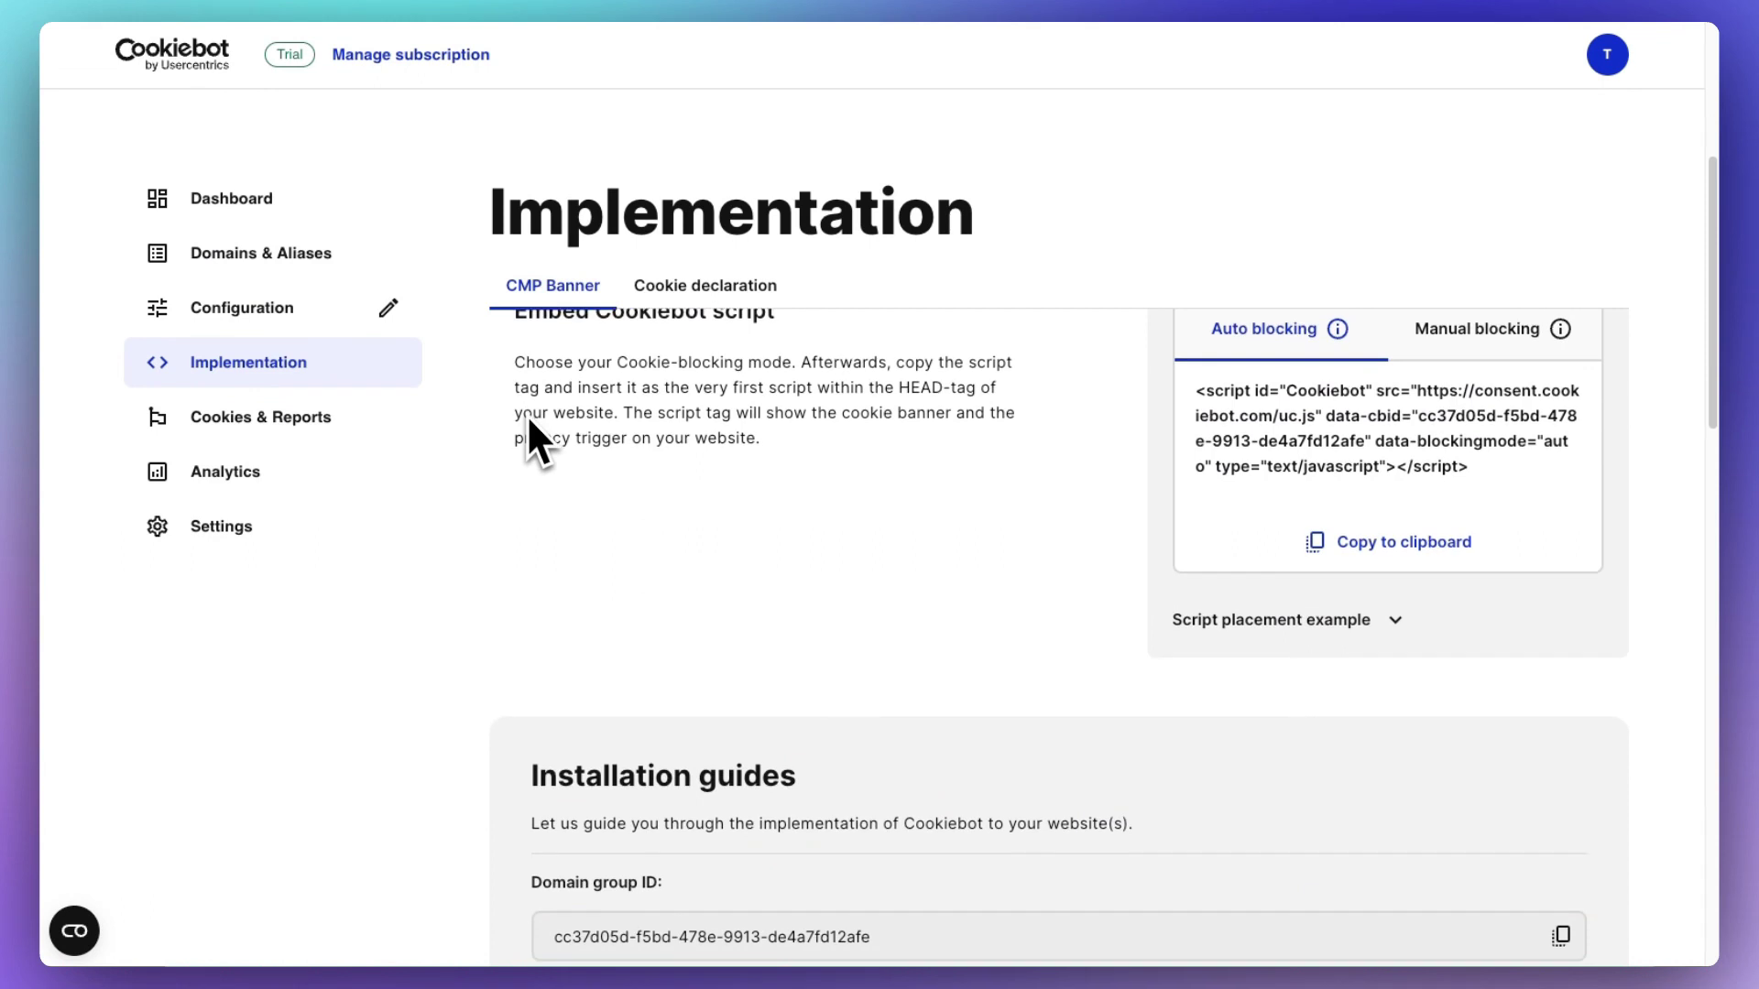
{"action": "scroll", "coordinate": [526, 414], "scroll_direction": "down", "scroll_amount": 5}
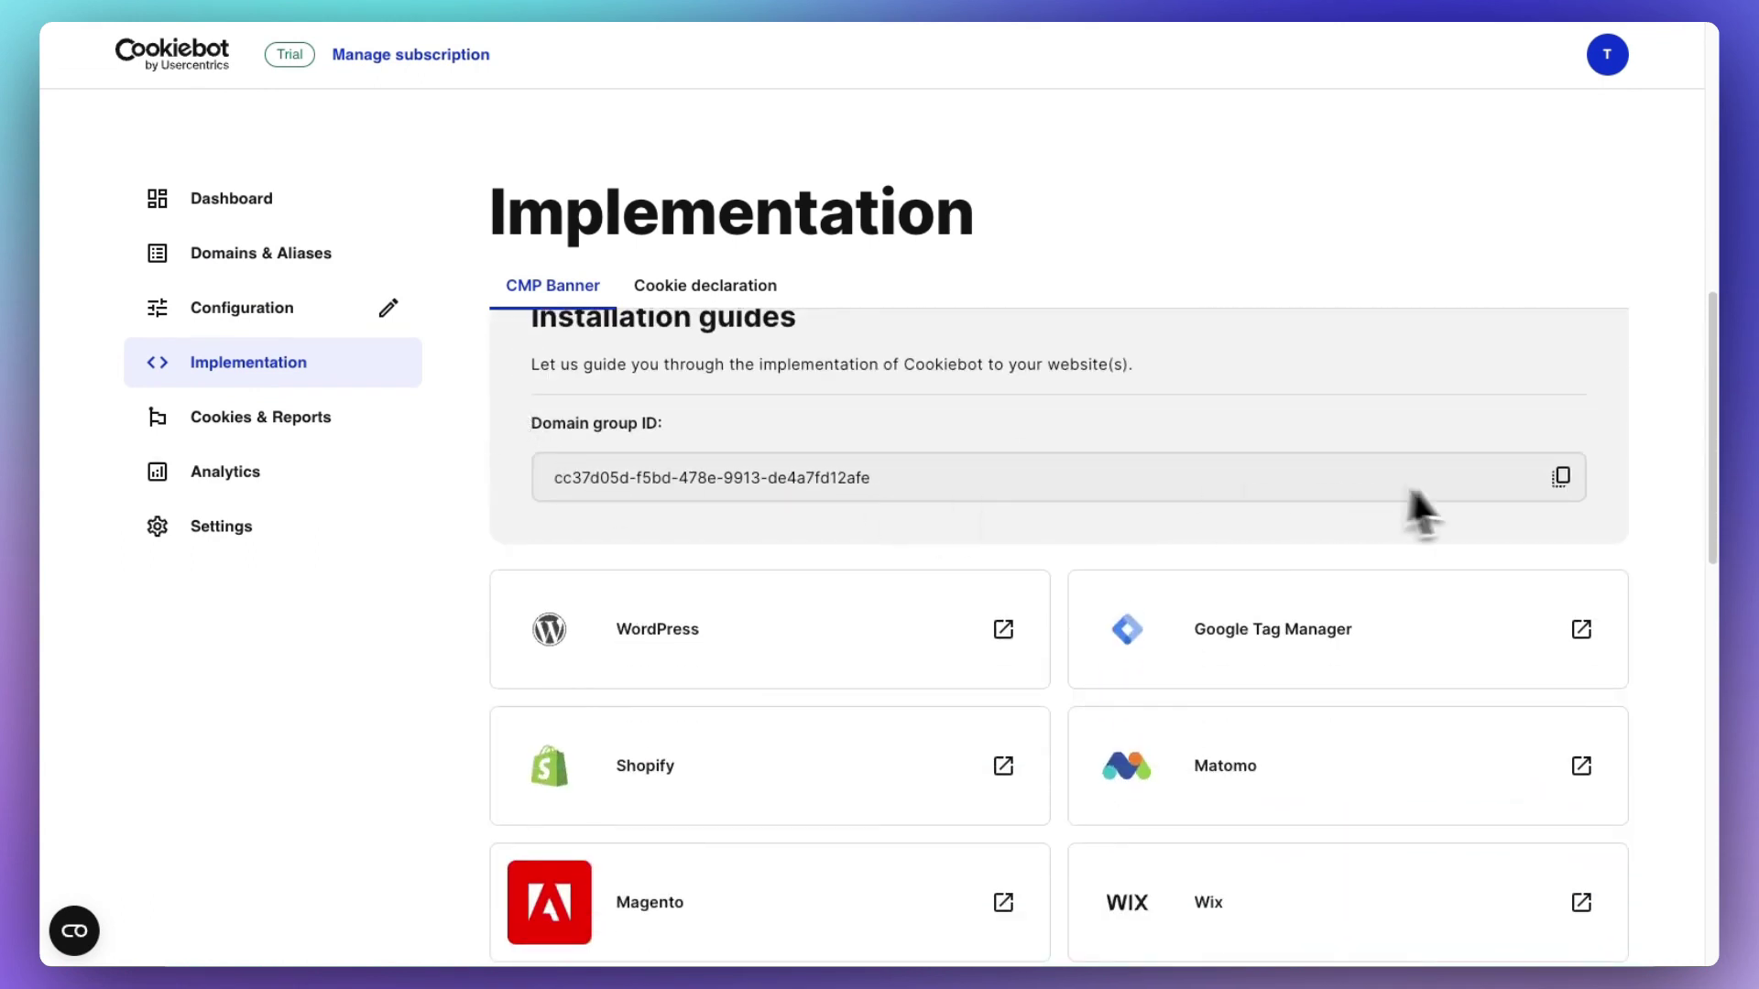
{"action": "left_click", "coordinate": [1562, 479]}
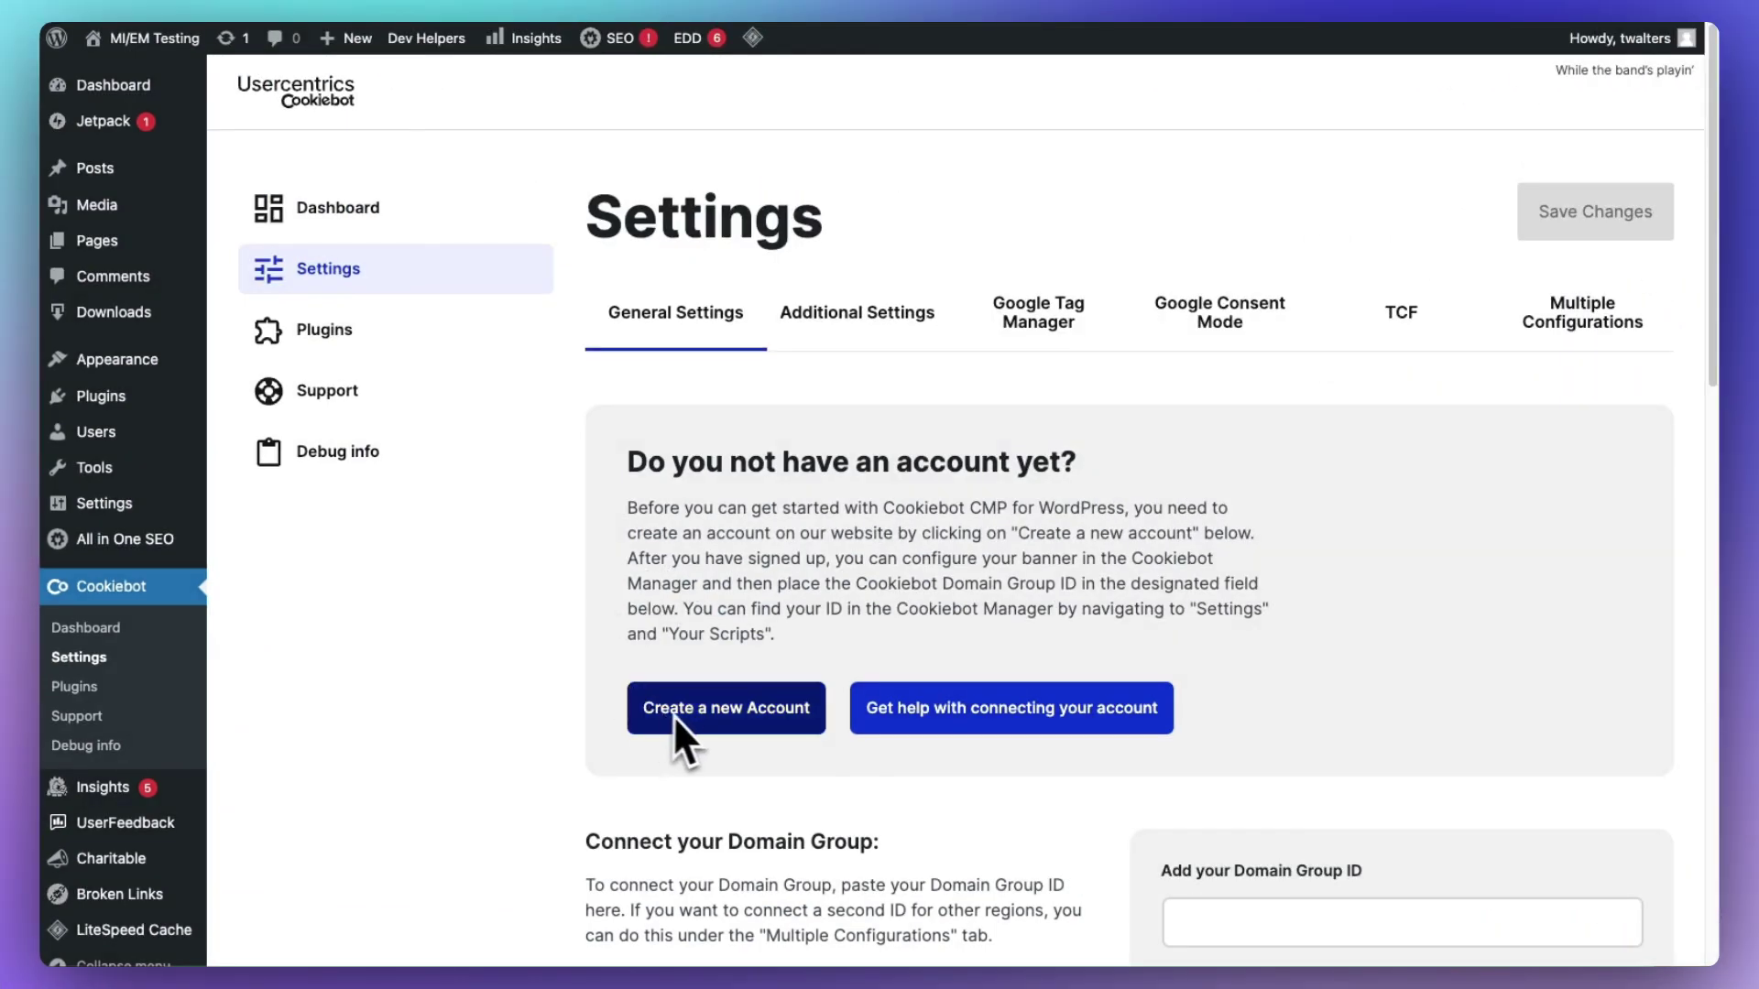
- Paste the Domain Group ID and keep the banner language on Default (Autodetect)
{"action": "scroll", "coordinate": [971, 733], "scroll_direction": "down", "scroll_amount": 3}
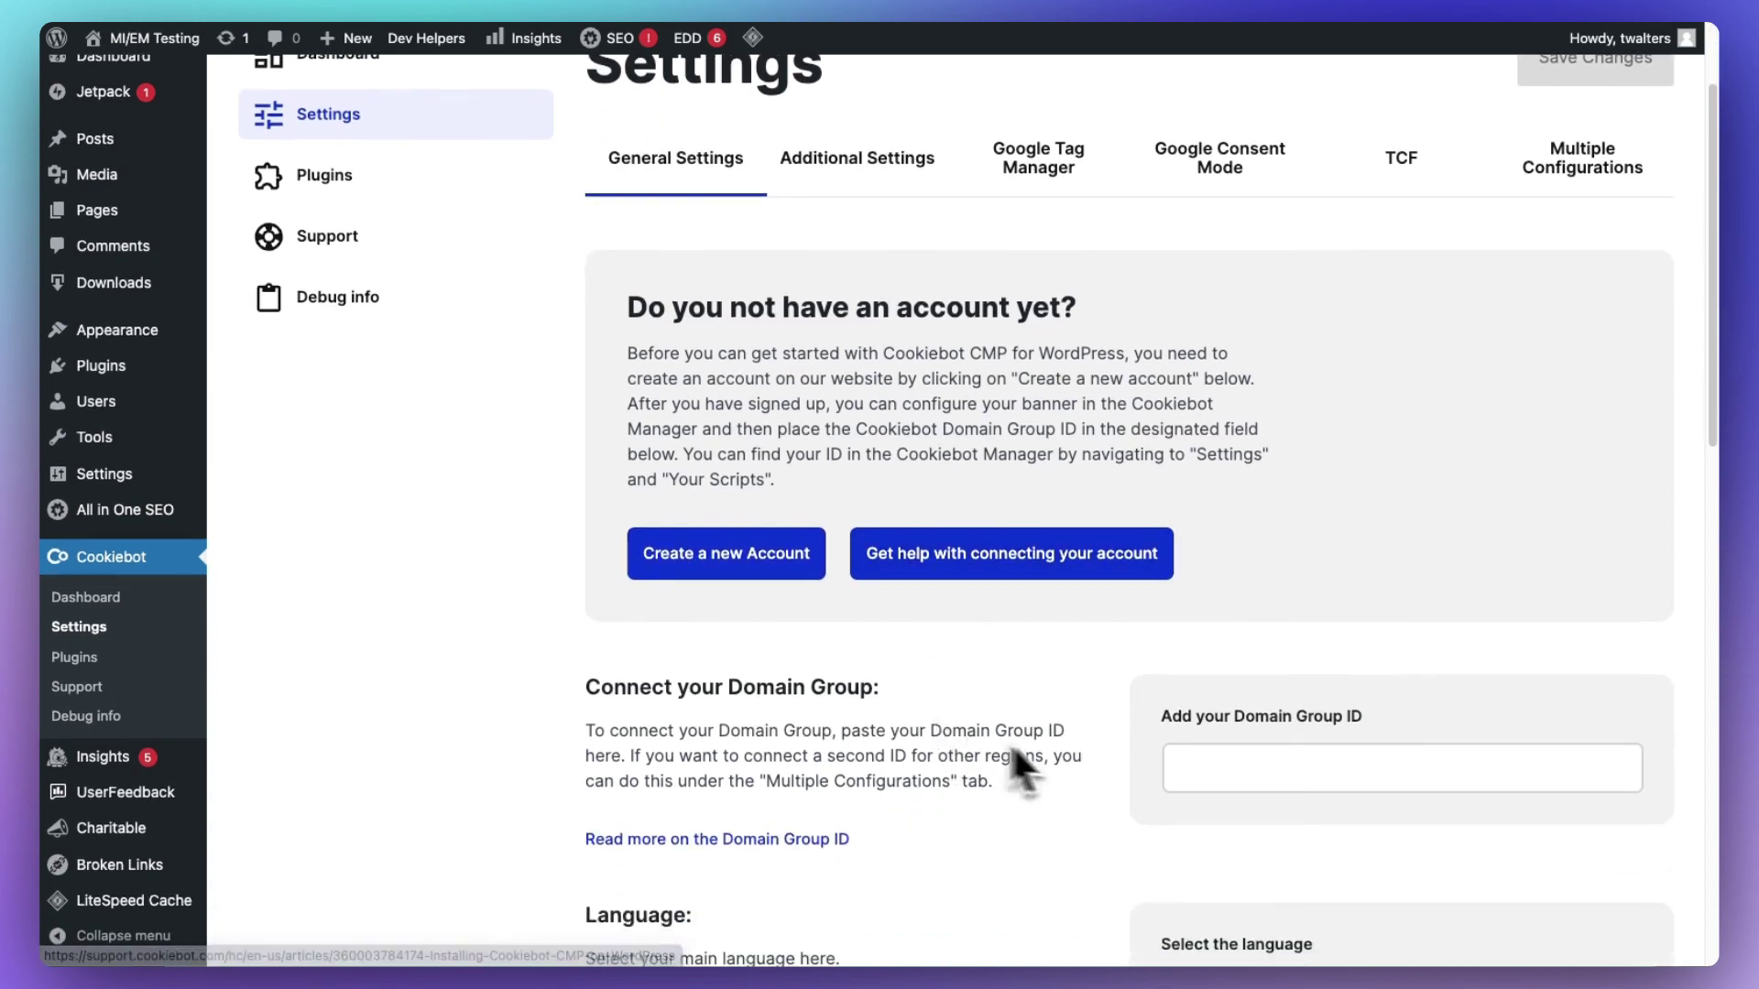
{"action": "left_click", "coordinate": [1246, 768]}
{"action": "scroll", "coordinate": [1322, 618], "scroll_direction": "down", "scroll_amount": 5}
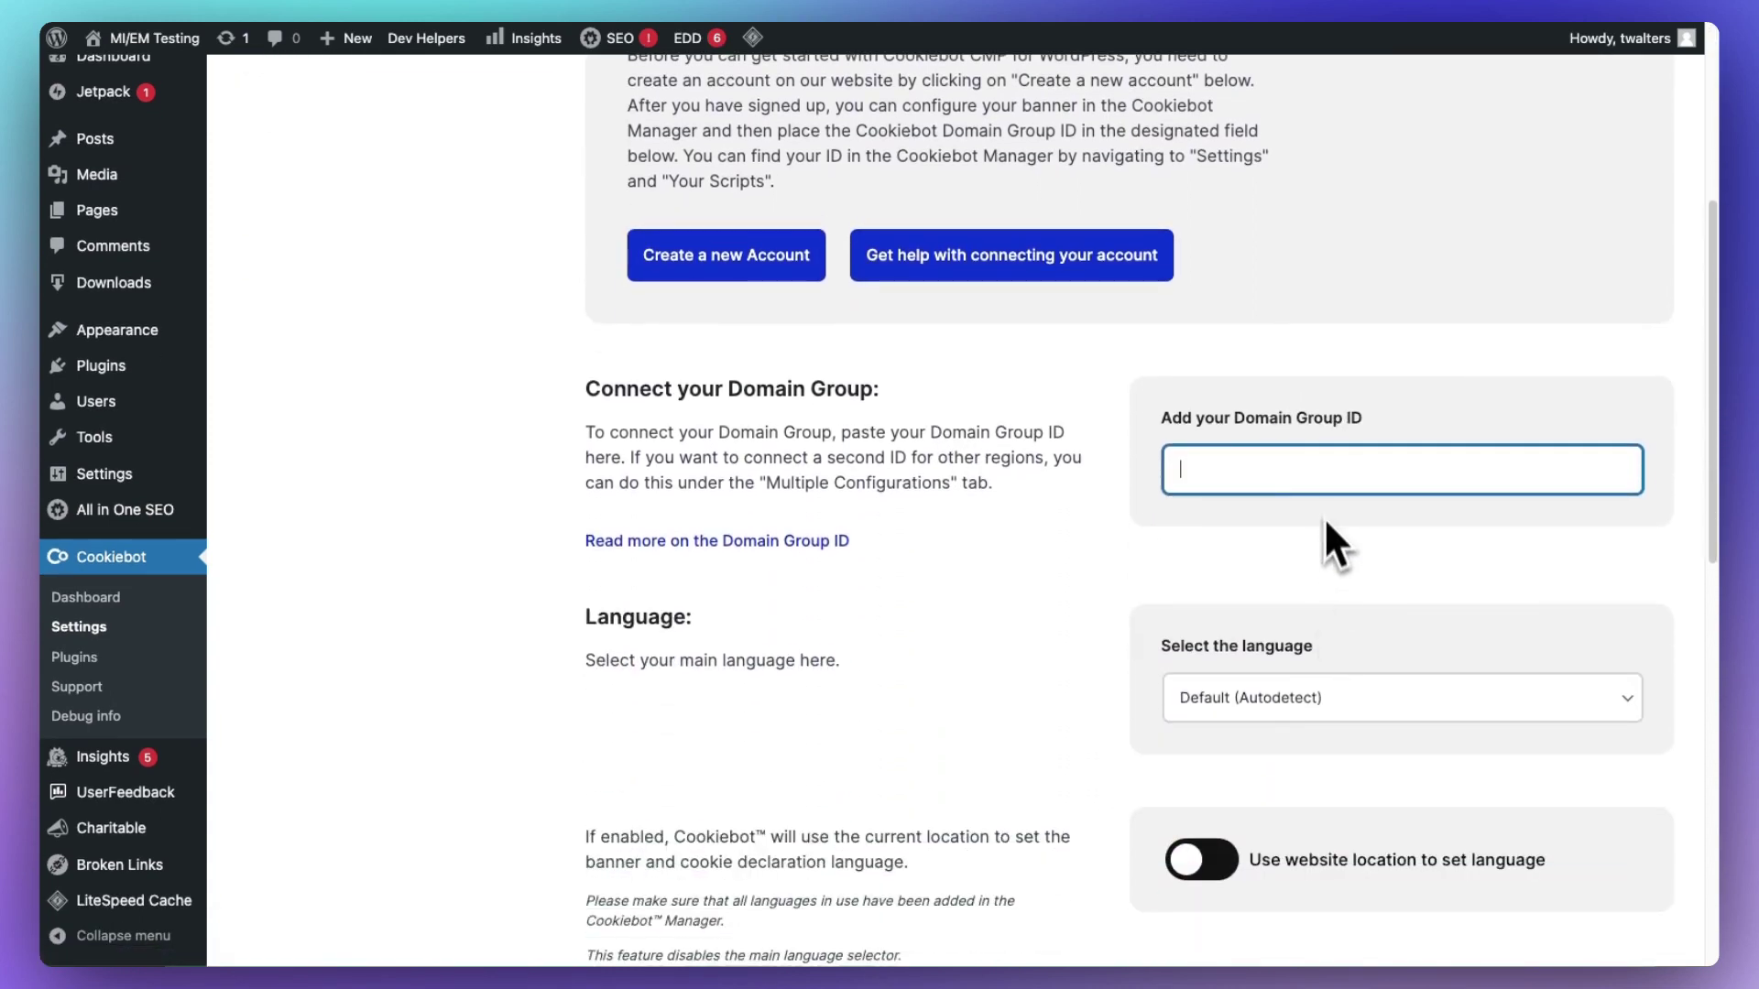
{"action": "key", "text": "super+v"}
{"action": "left_click", "coordinate": [1310, 520]}
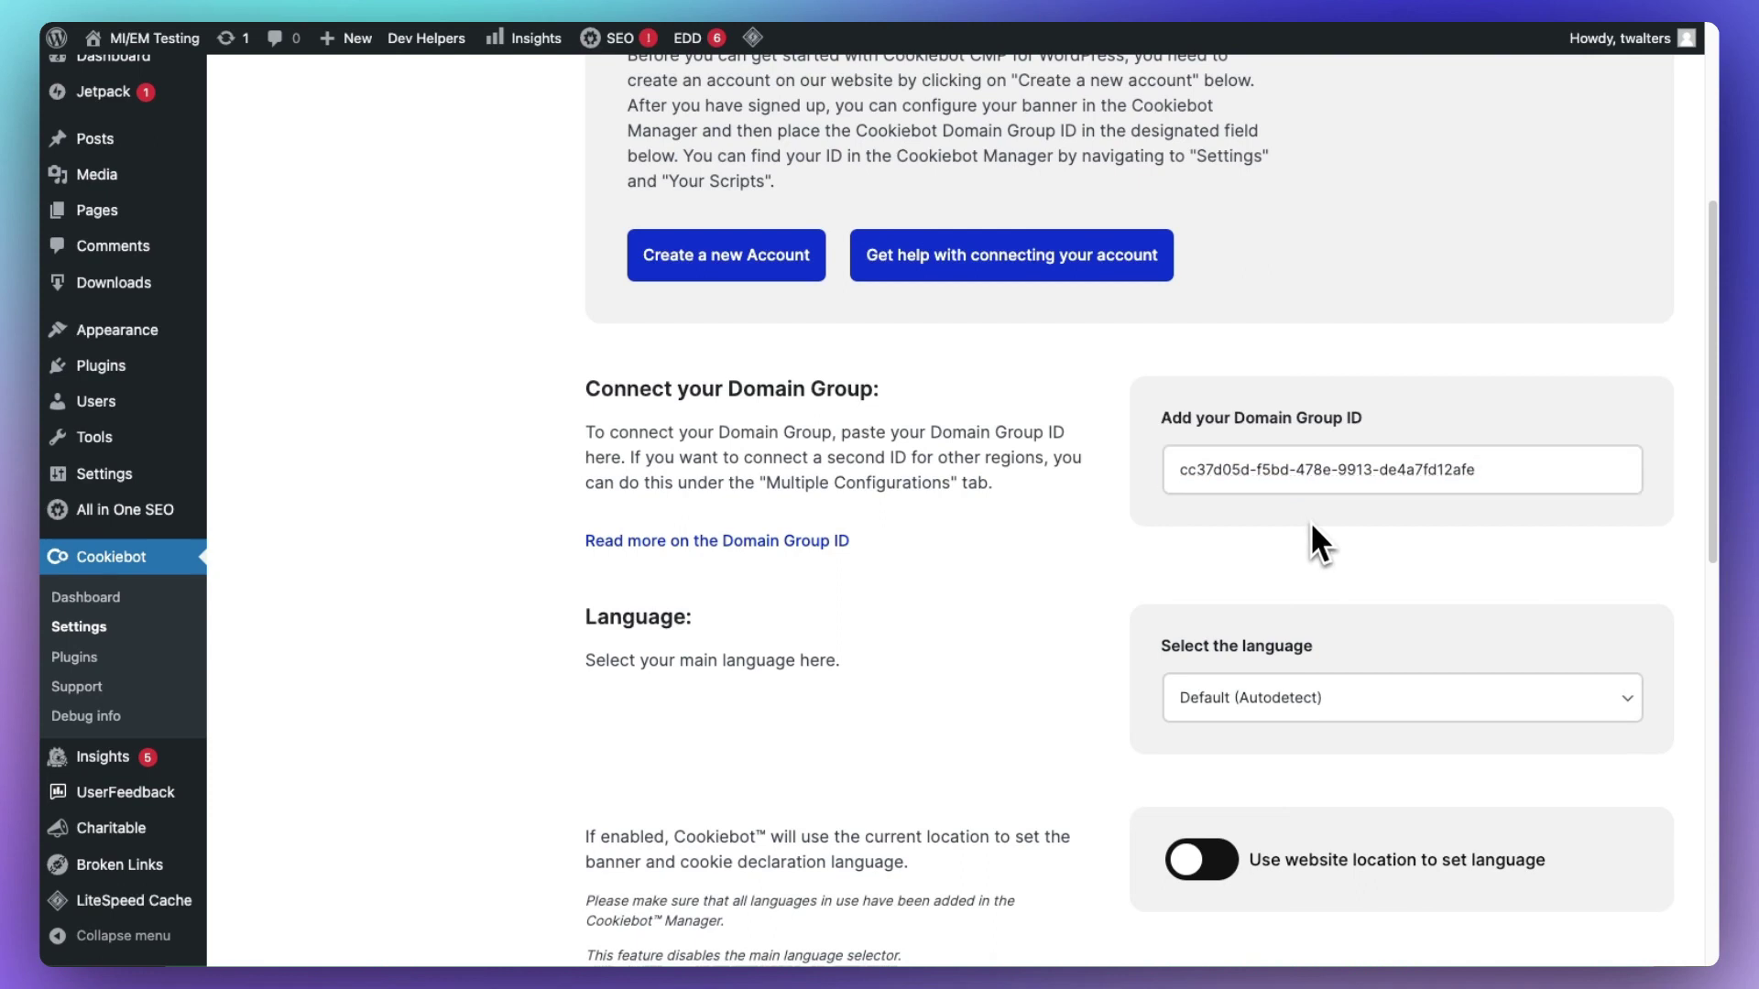
{"action": "left_click", "coordinate": [1301, 700]}
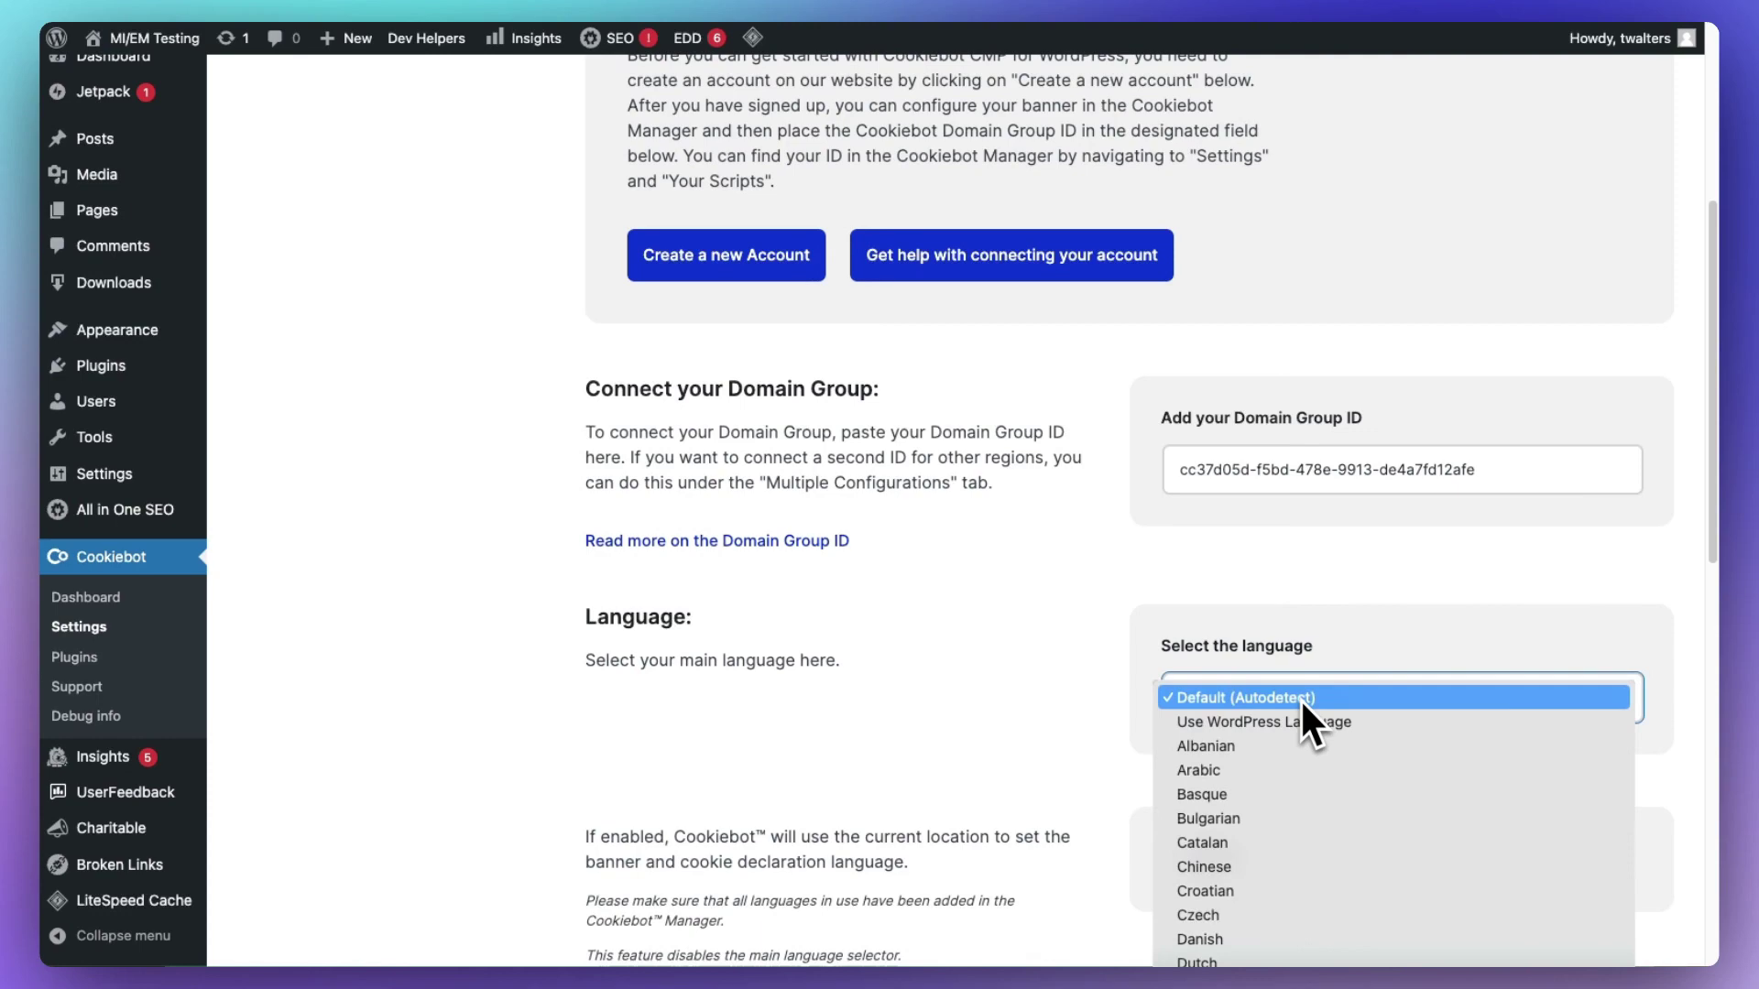
{"action": "left_click", "coordinate": [1300, 698]}
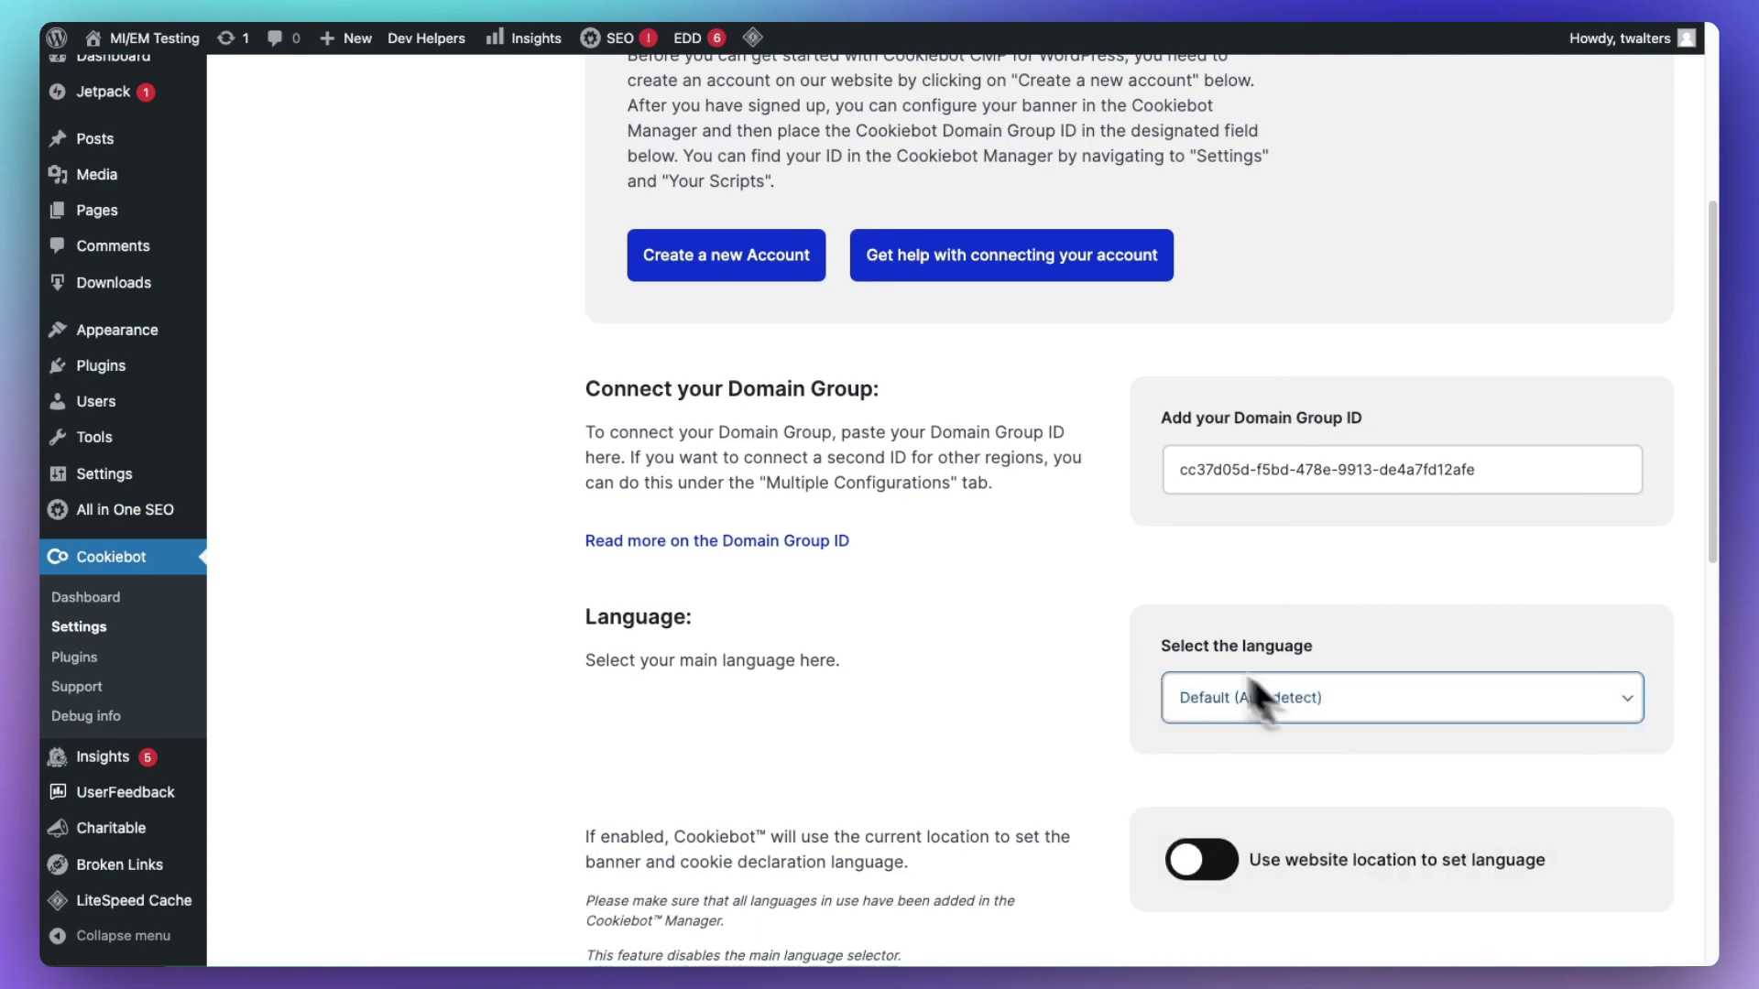
- Enable location-based language and select the Automatic cookie-blocking mode
{"action": "scroll", "coordinate": [1046, 575], "scroll_direction": "down", "scroll_amount": 4}
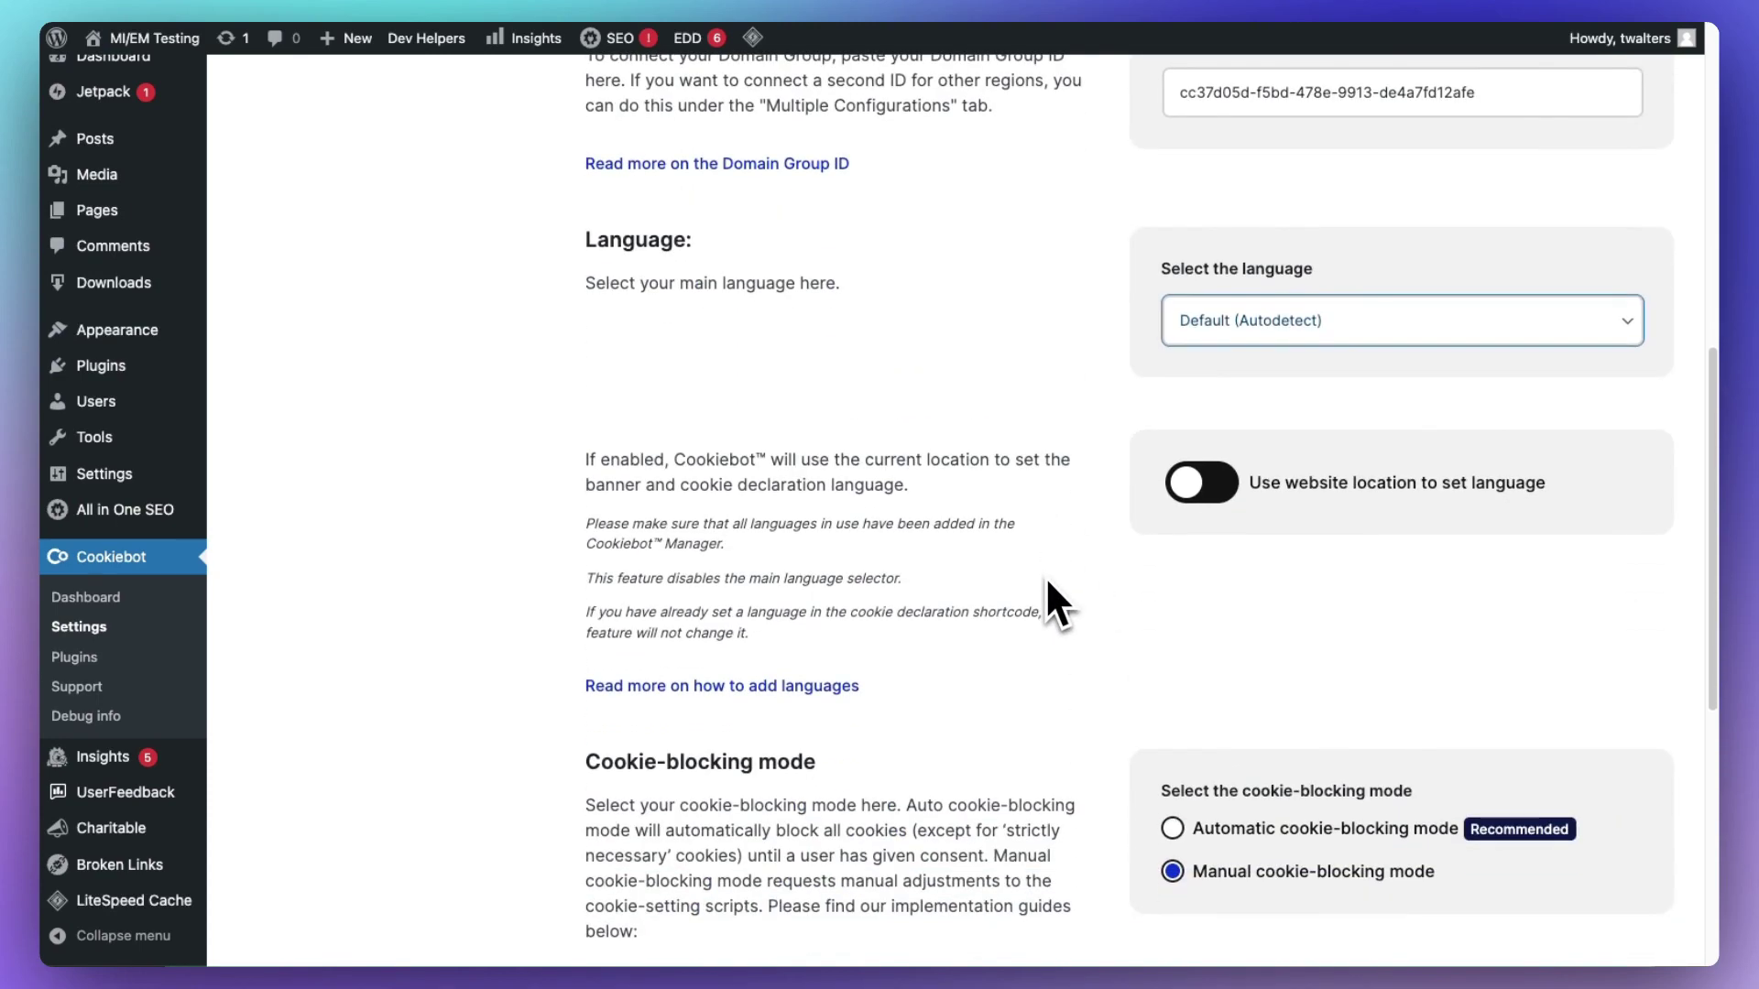
{"action": "left_click", "coordinate": [1227, 488]}
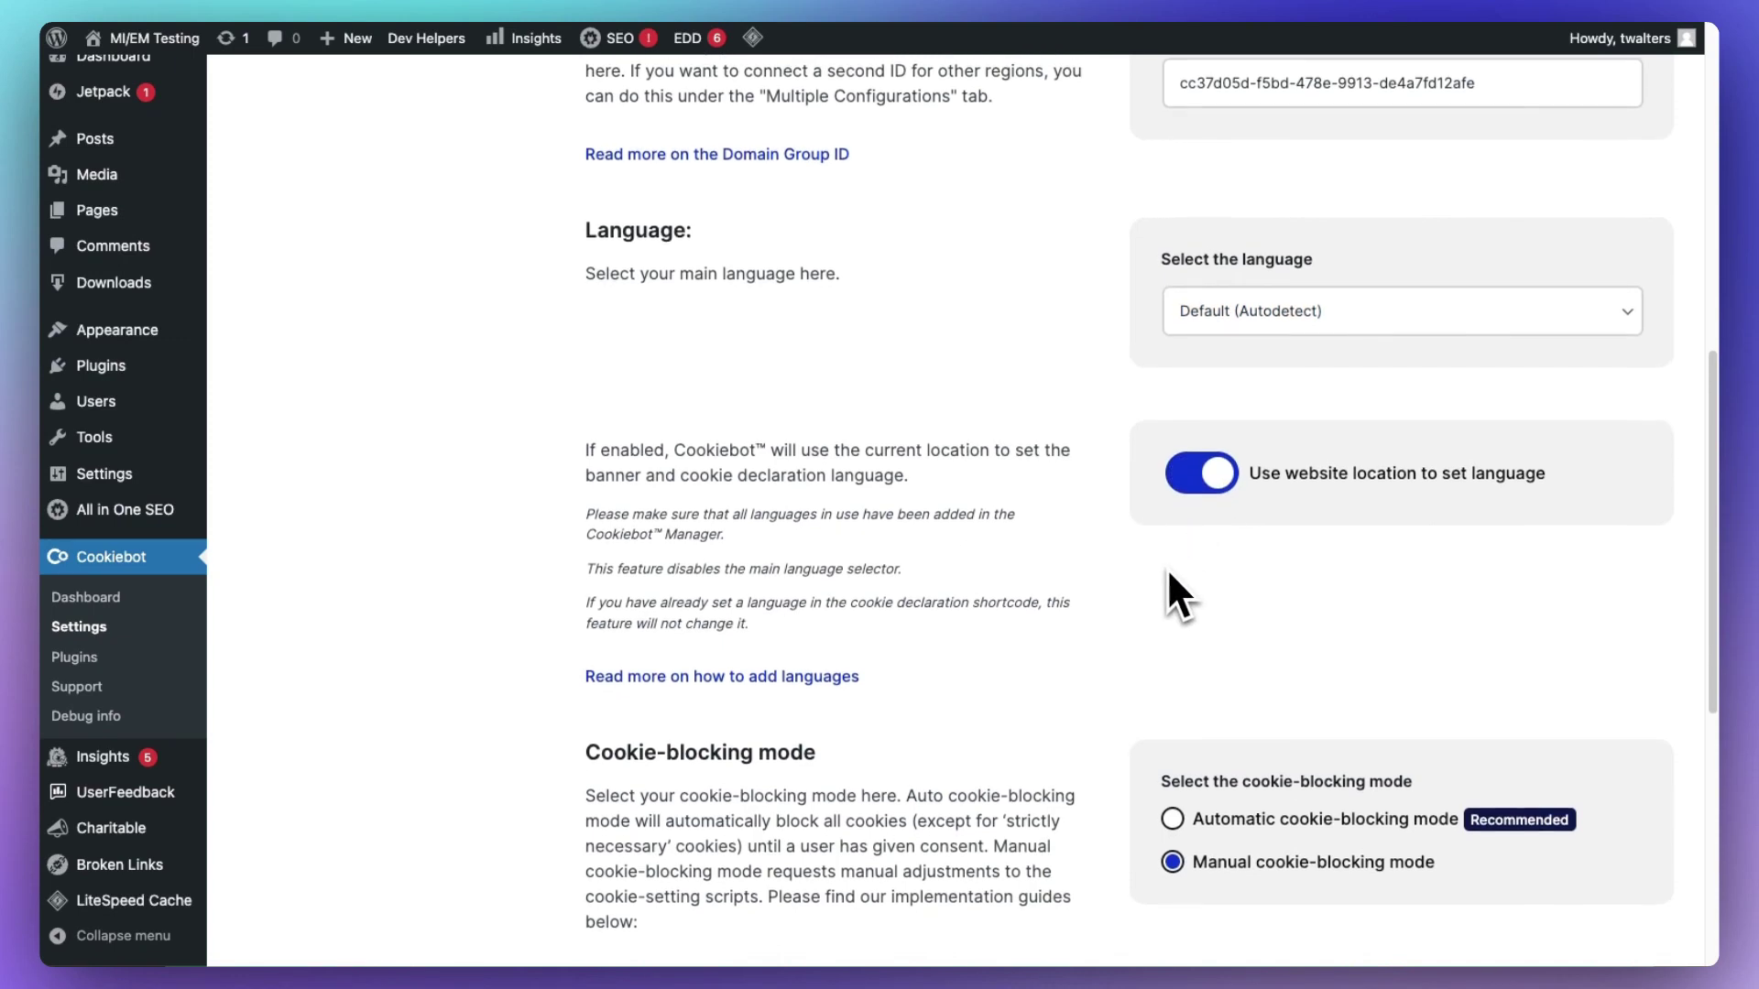
{"action": "scroll", "coordinate": [1167, 568], "scroll_direction": "down", "scroll_amount": 3}
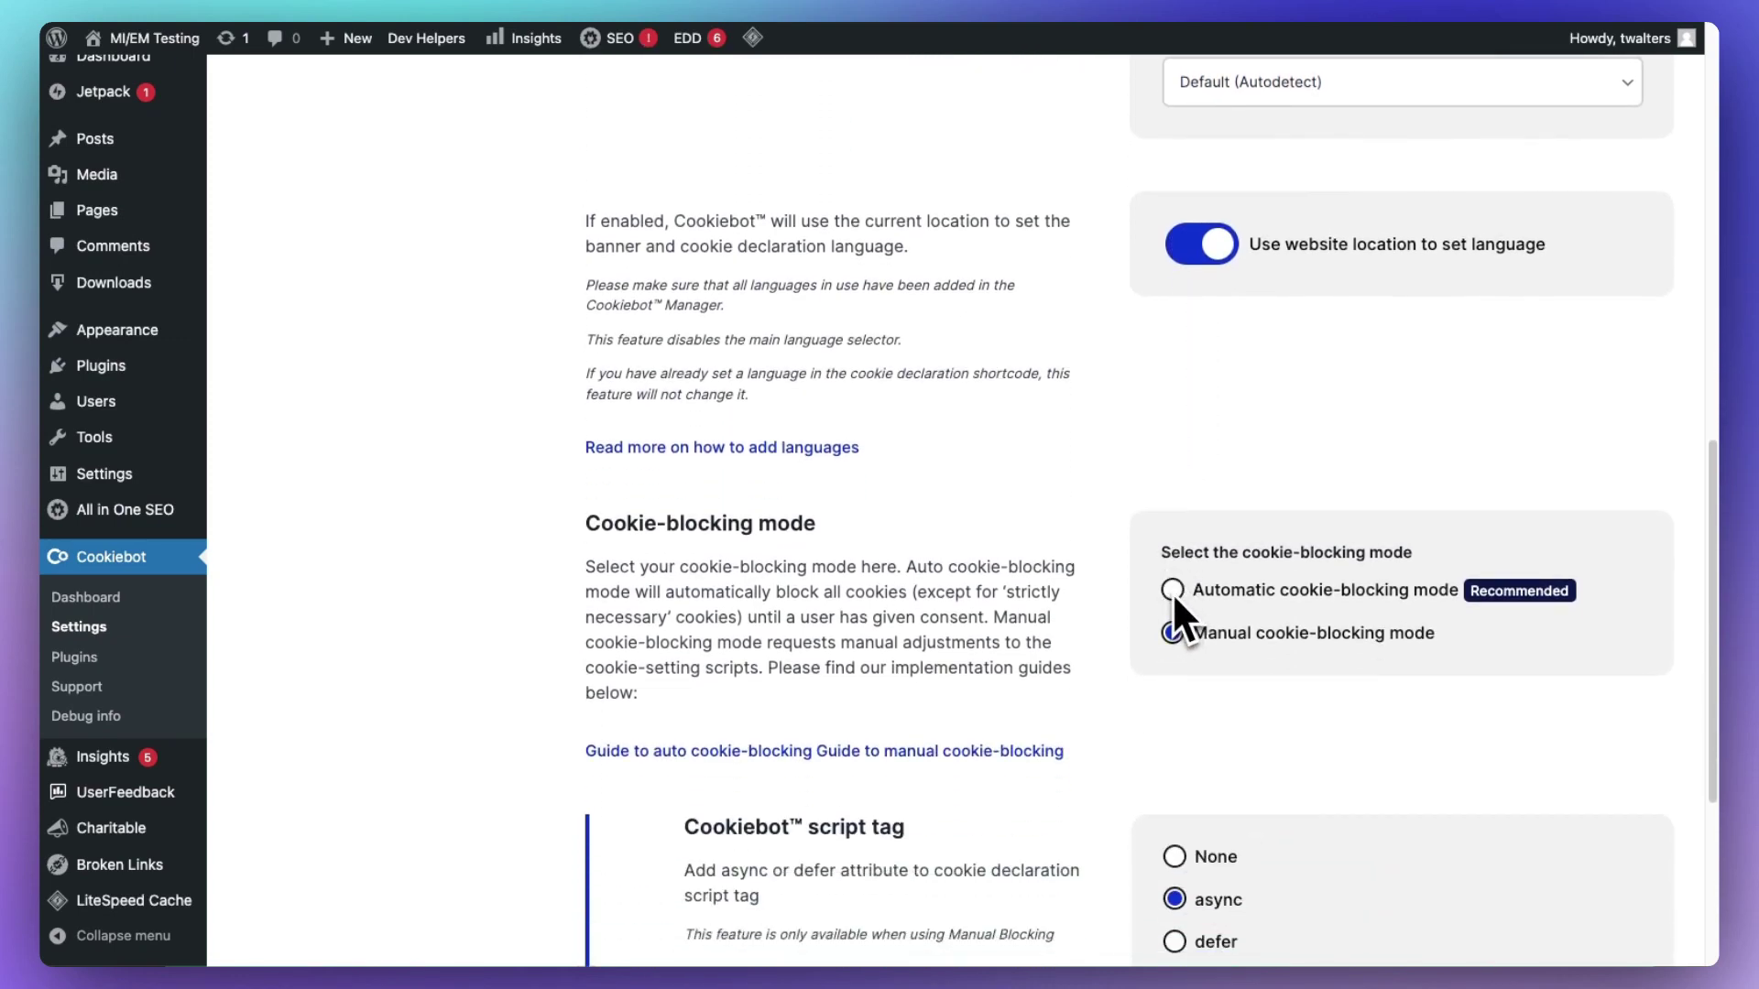
{"action": "left_click", "coordinate": [1173, 592]}
{"action": "scroll", "coordinate": [1128, 579], "scroll_direction": "down", "scroll_amount": 3}
{"action": "scroll", "coordinate": [1130, 584], "scroll_direction": "up", "scroll_amount": 7}
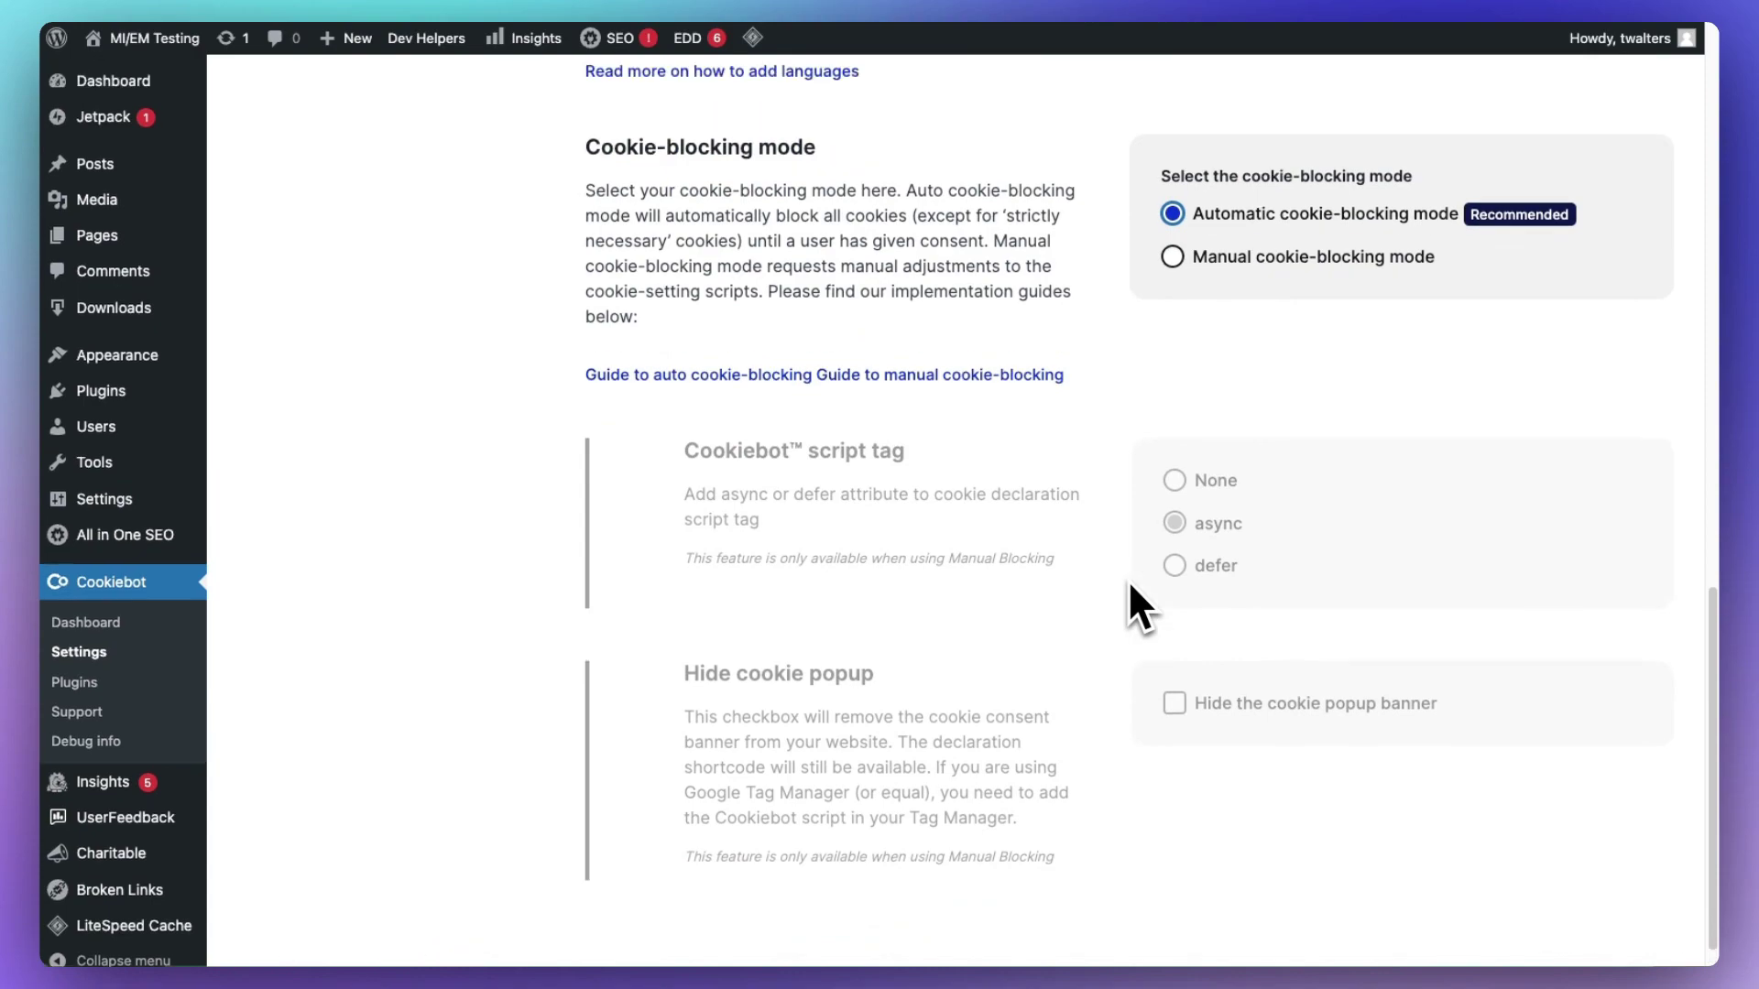
{"action": "scroll", "coordinate": [570, 510], "scroll_direction": "up", "scroll_amount": 8}
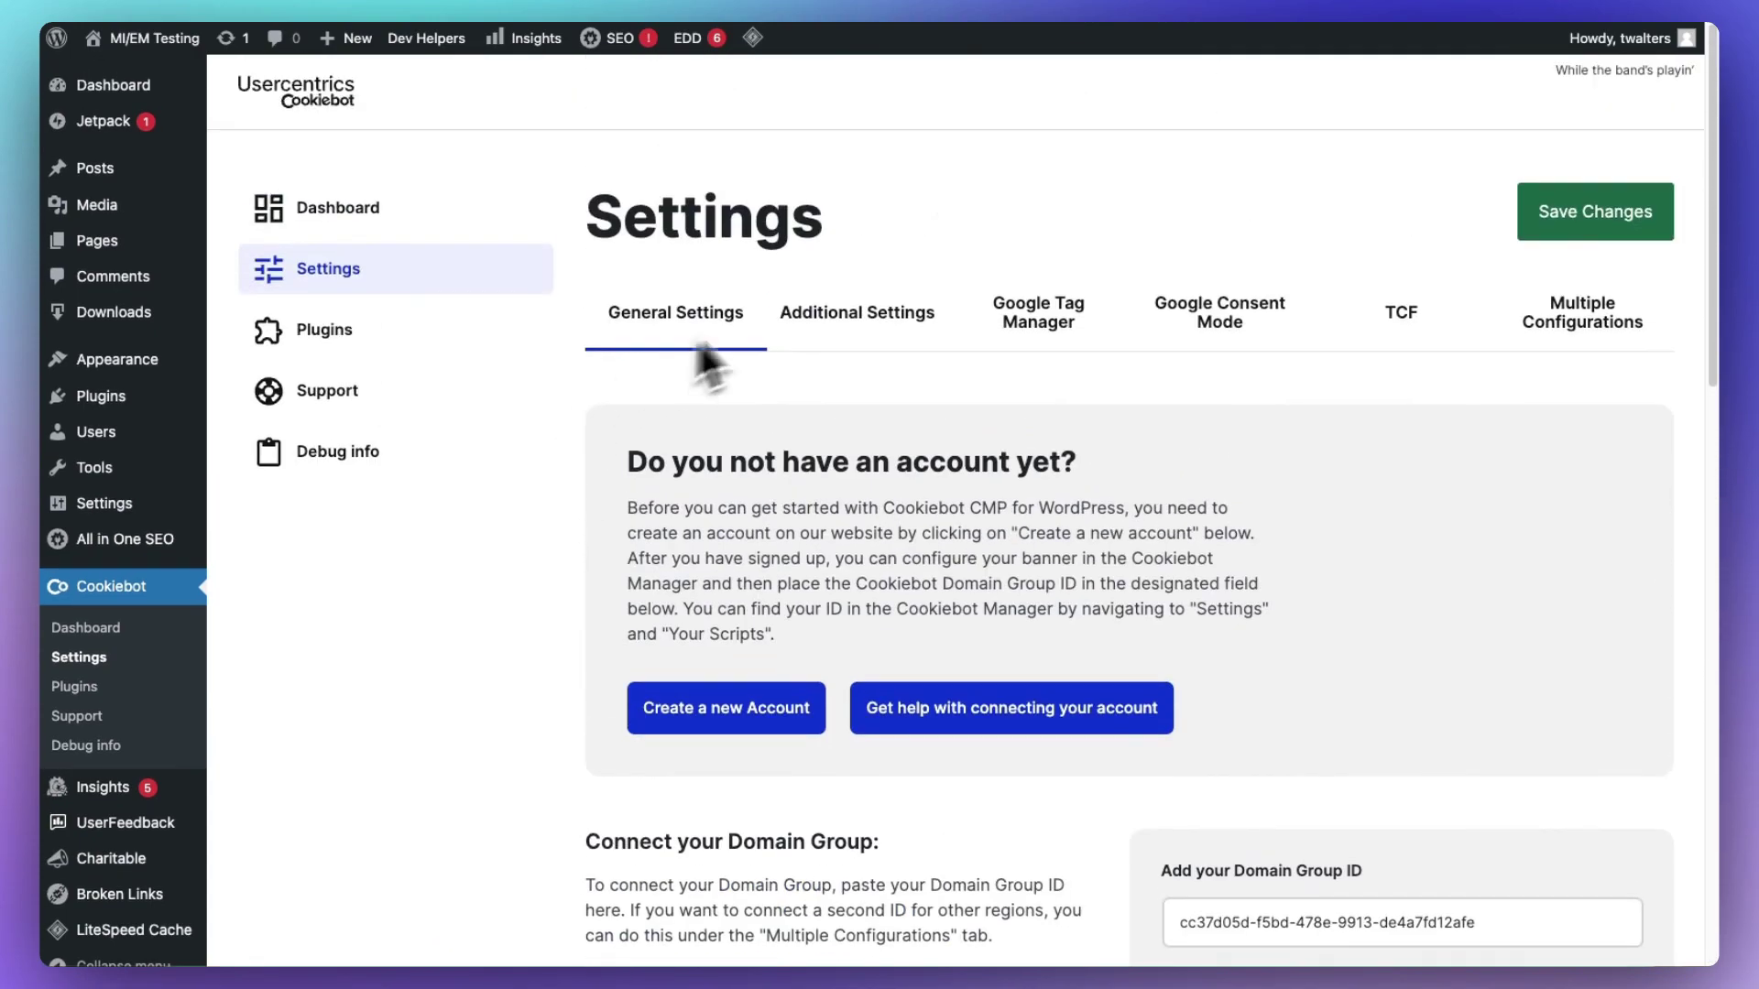
{"action": "double_click", "coordinate": [805, 314]}
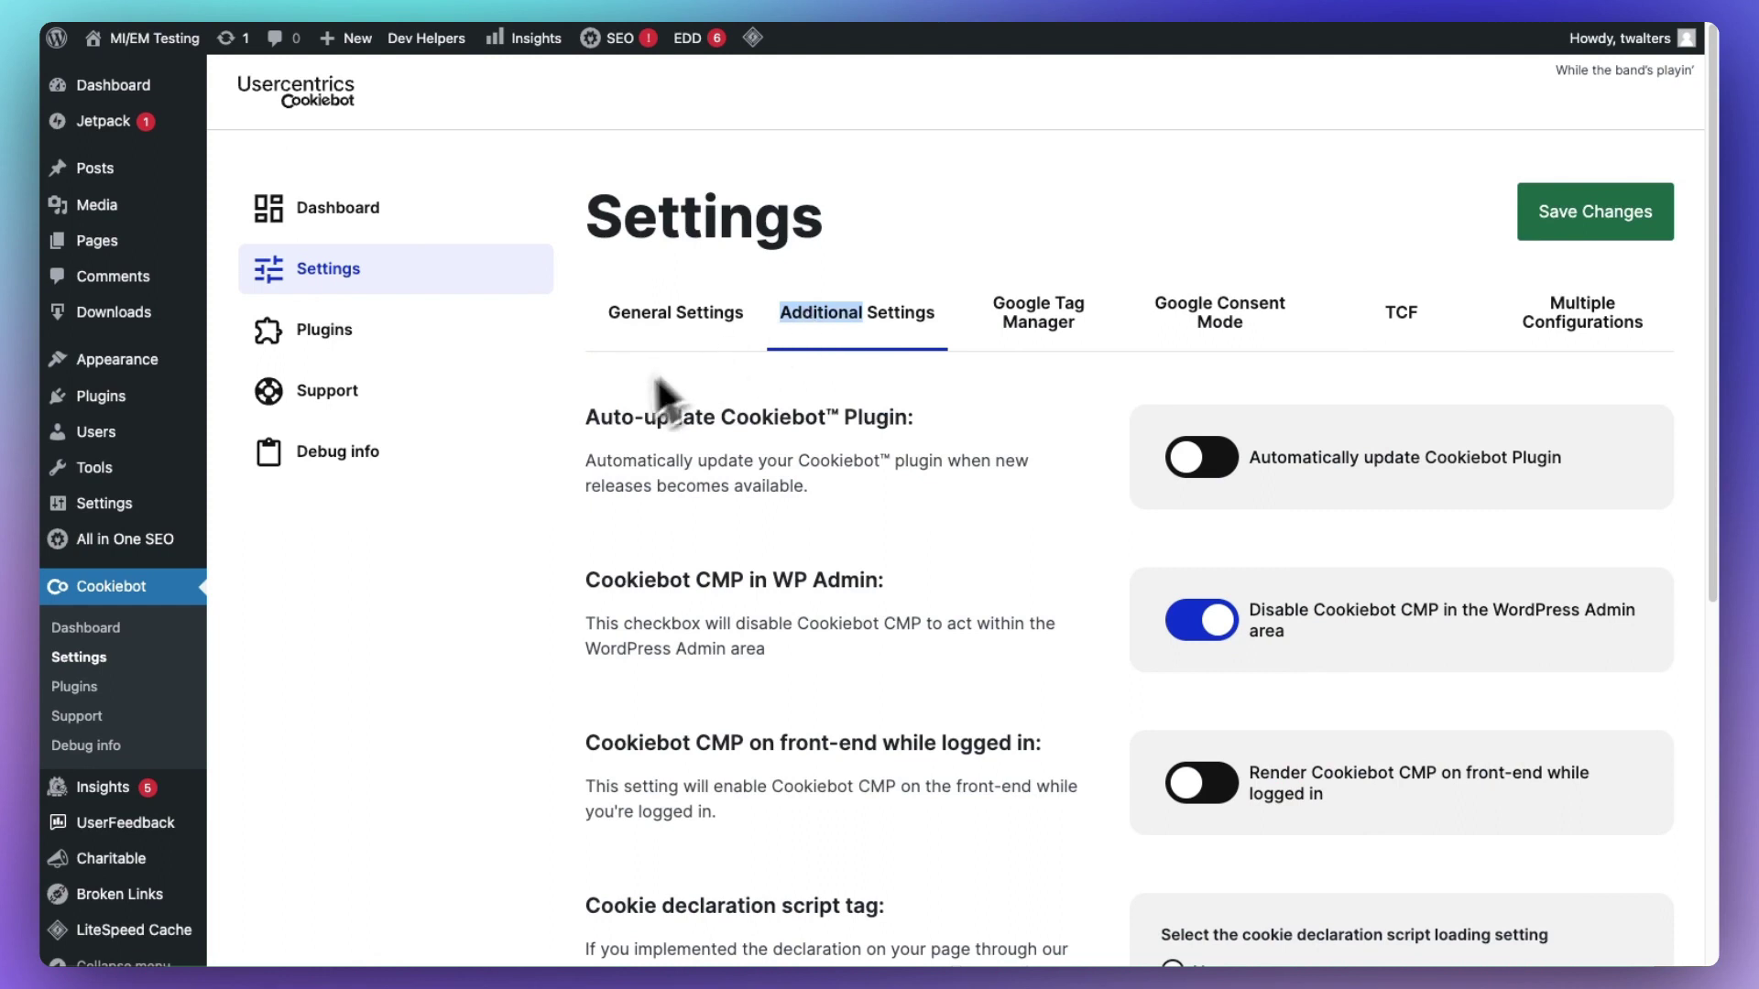
- Switch on 'Automatically update Cookiebot Plugin' in Additional Settings
{"action": "left_click", "coordinate": [1206, 465]}
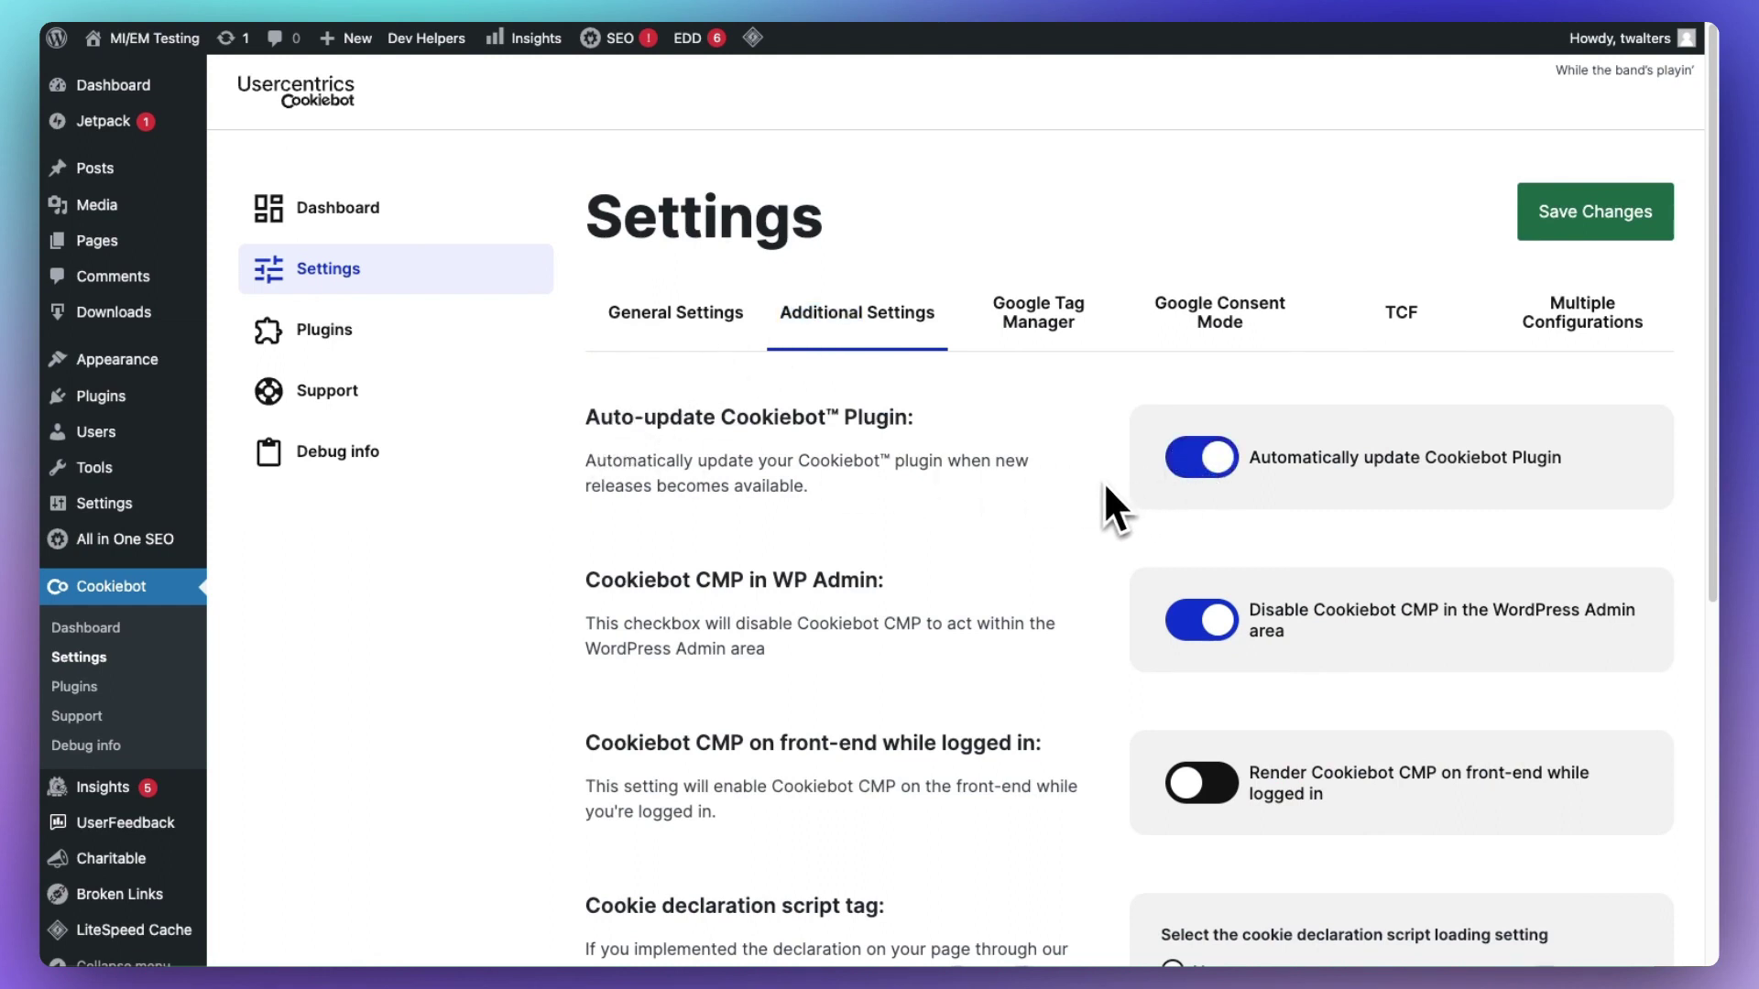
{"action": "scroll", "coordinate": [1103, 481], "scroll_direction": "down", "scroll_amount": 4}
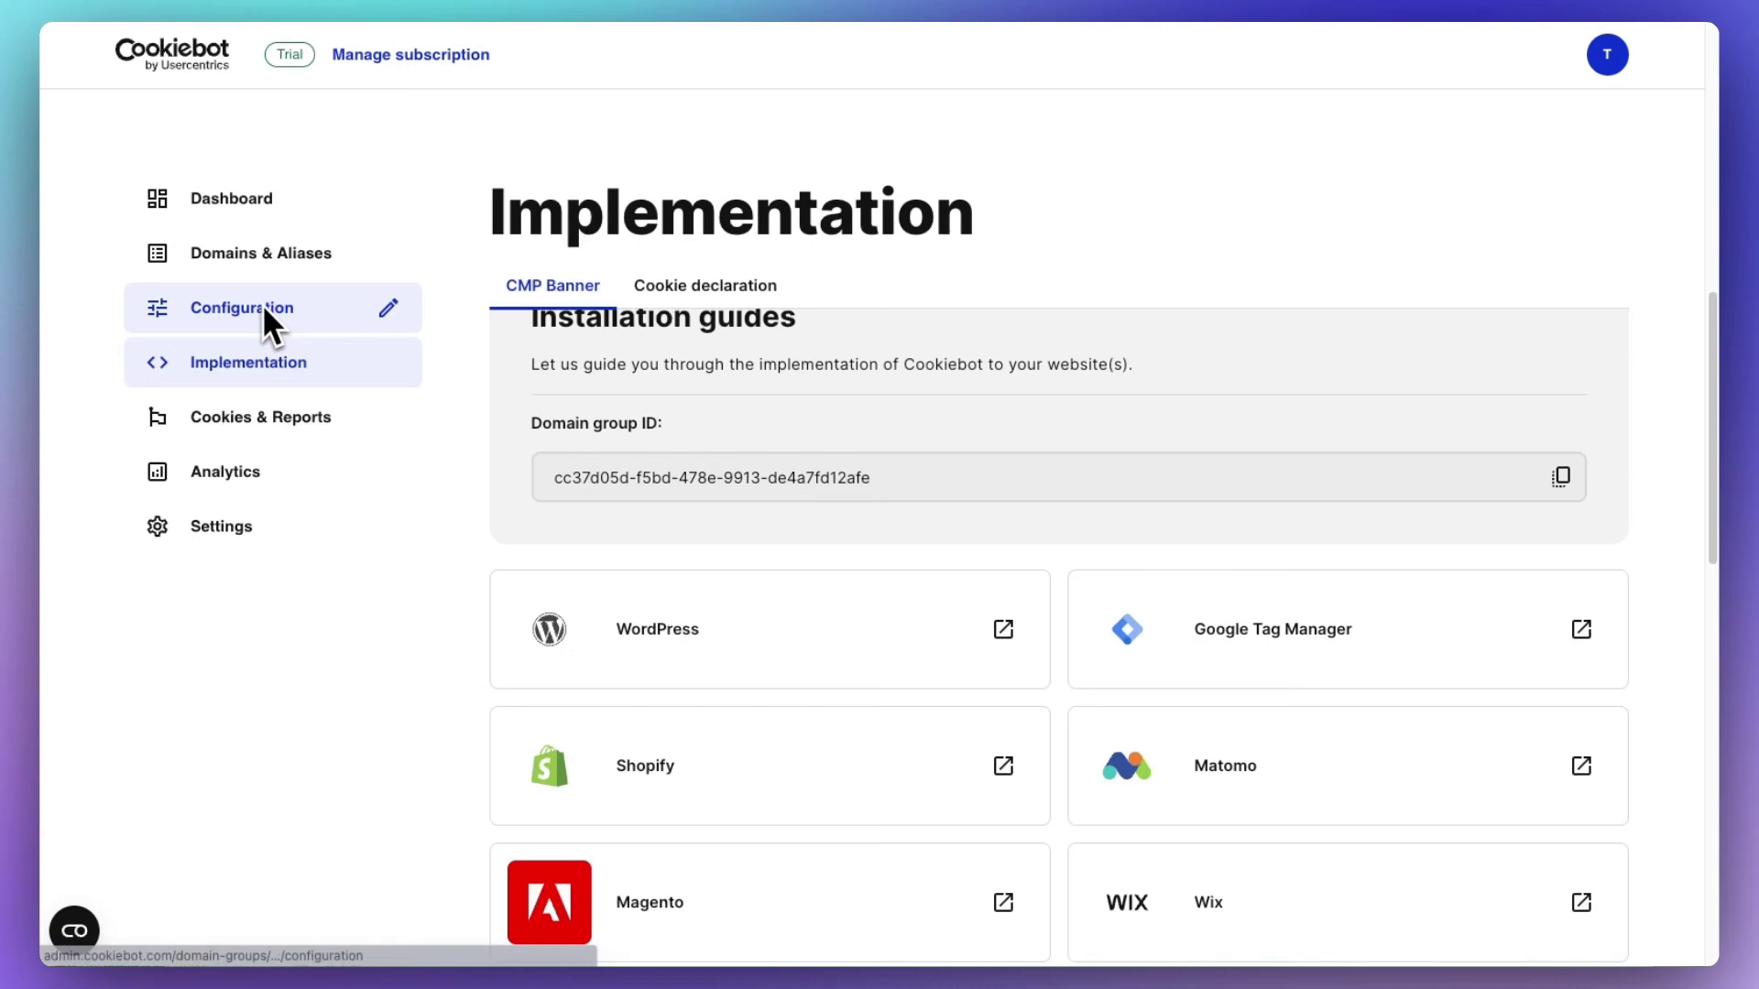
- In the Domain Group #1 configuration, keep the logo off, review Compliance, and open Content
{"action": "left_click", "coordinate": [262, 305]}
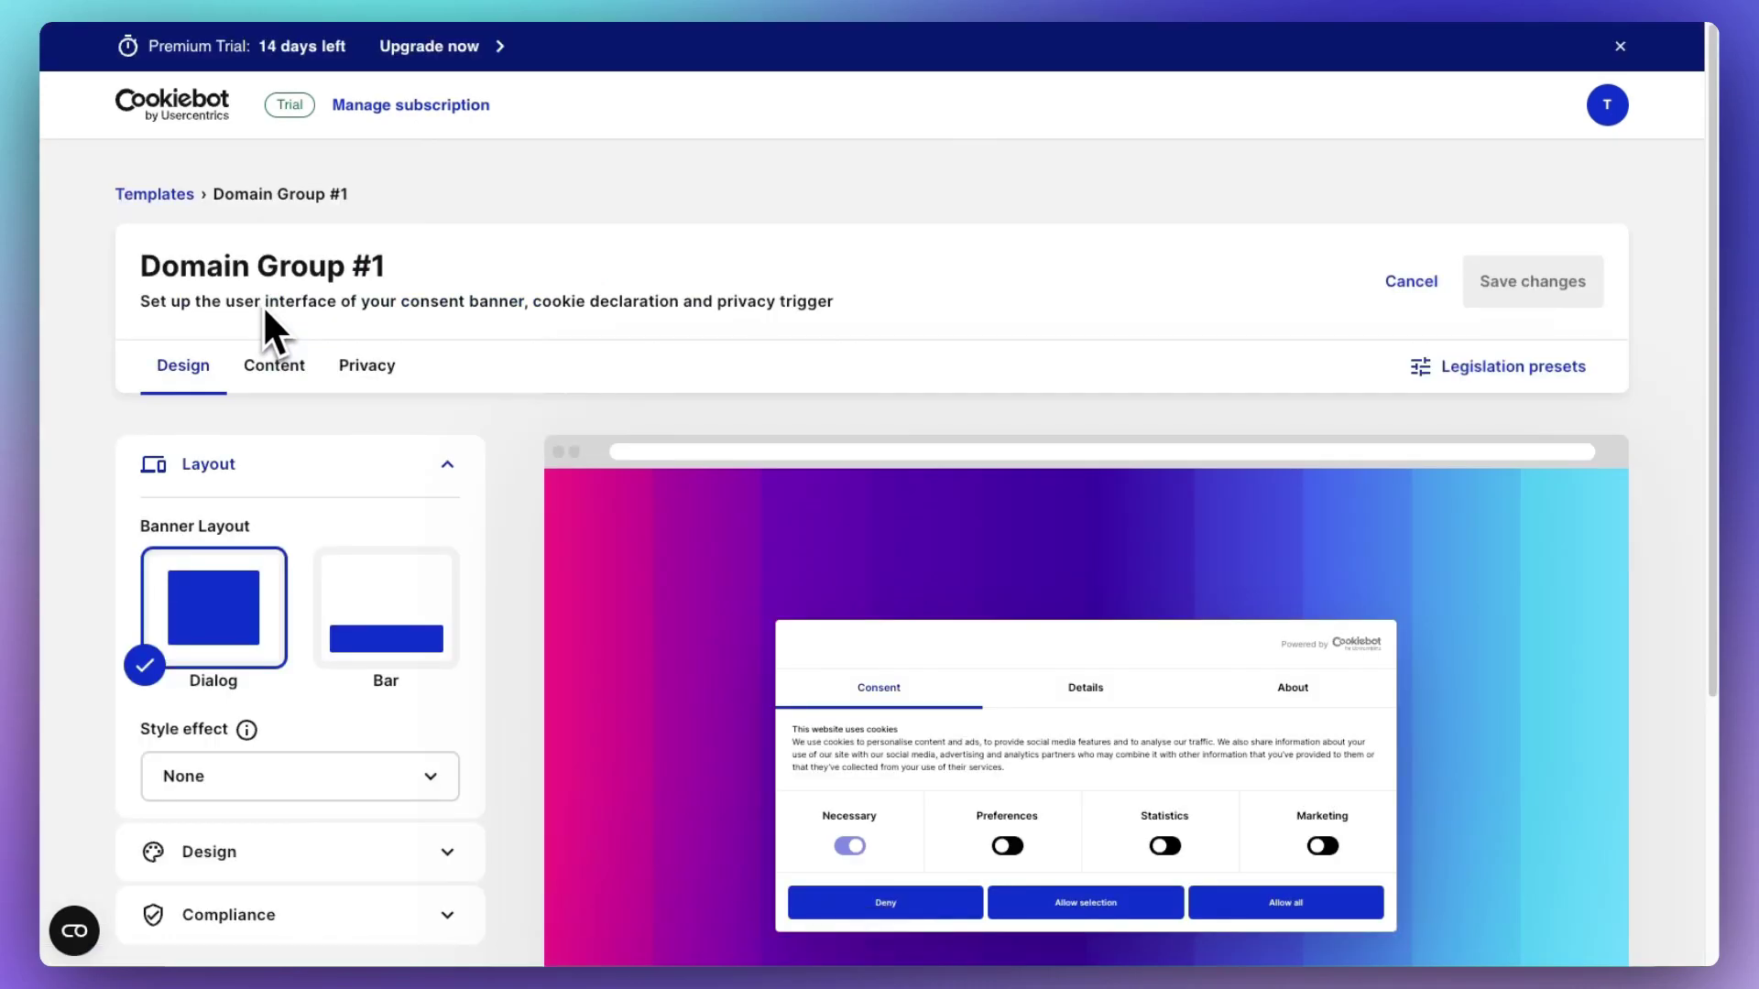
{"action": "scroll", "coordinate": [557, 357], "scroll_direction": "down", "scroll_amount": 5}
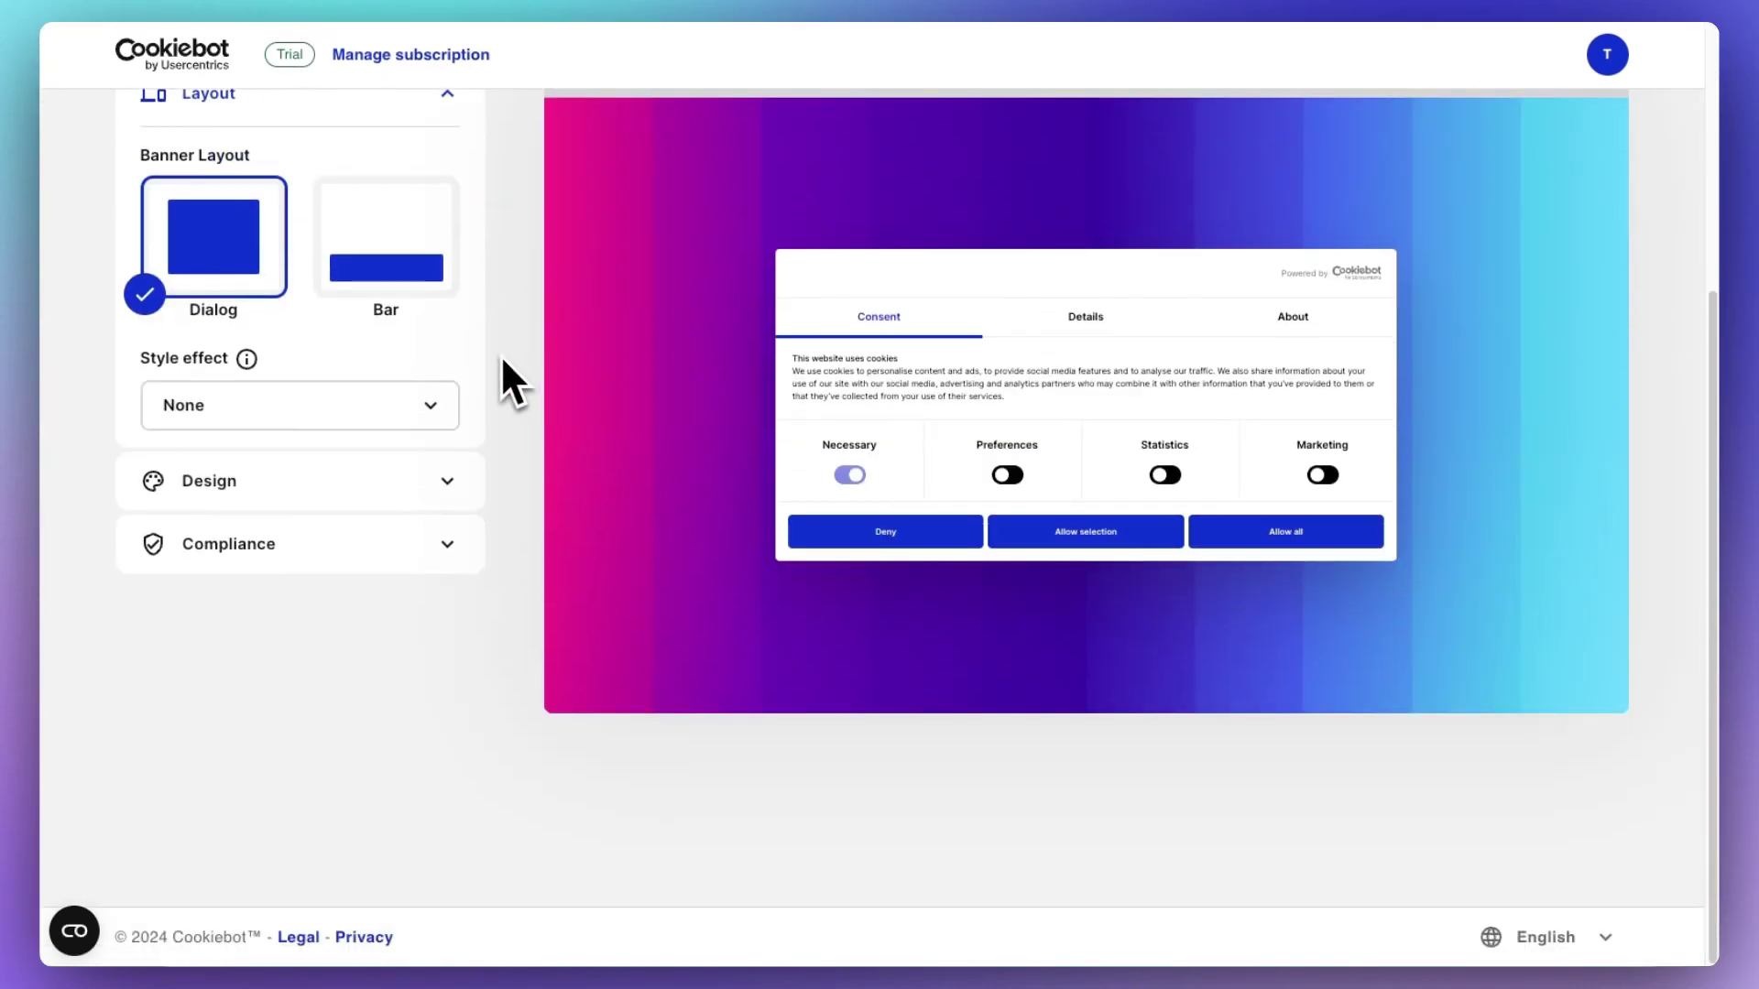
{"action": "left_click", "coordinate": [411, 480]}
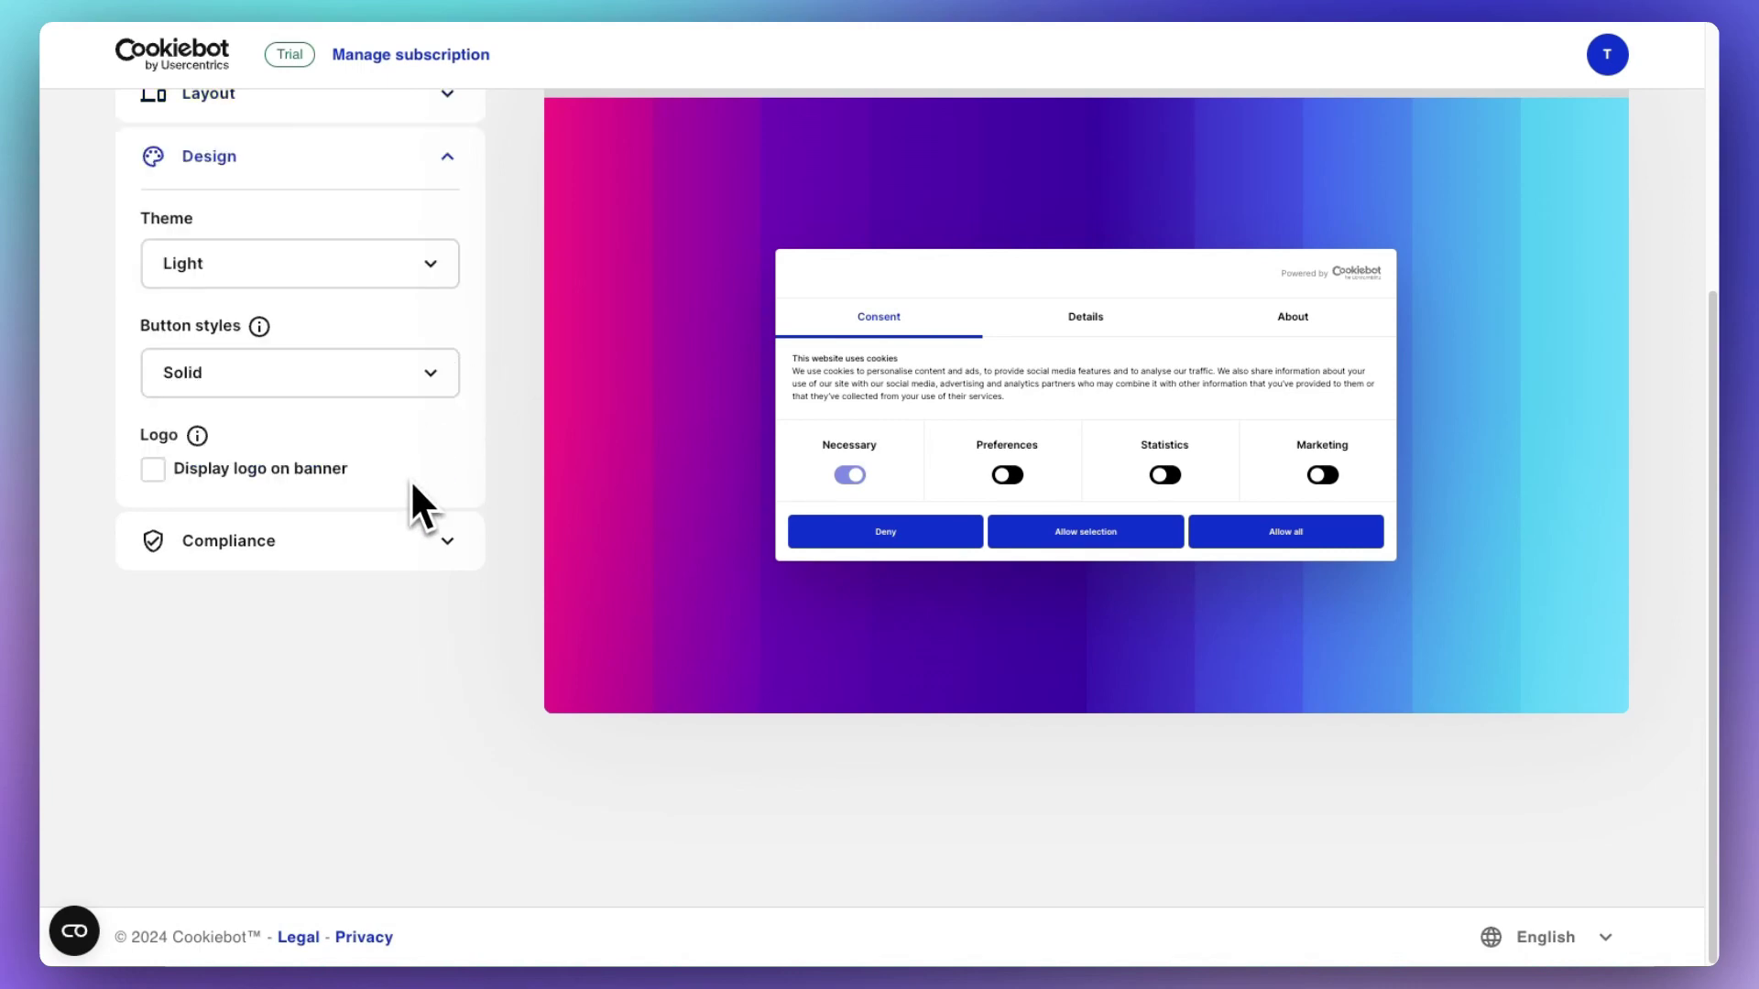
{"action": "left_click", "coordinate": [153, 469]}
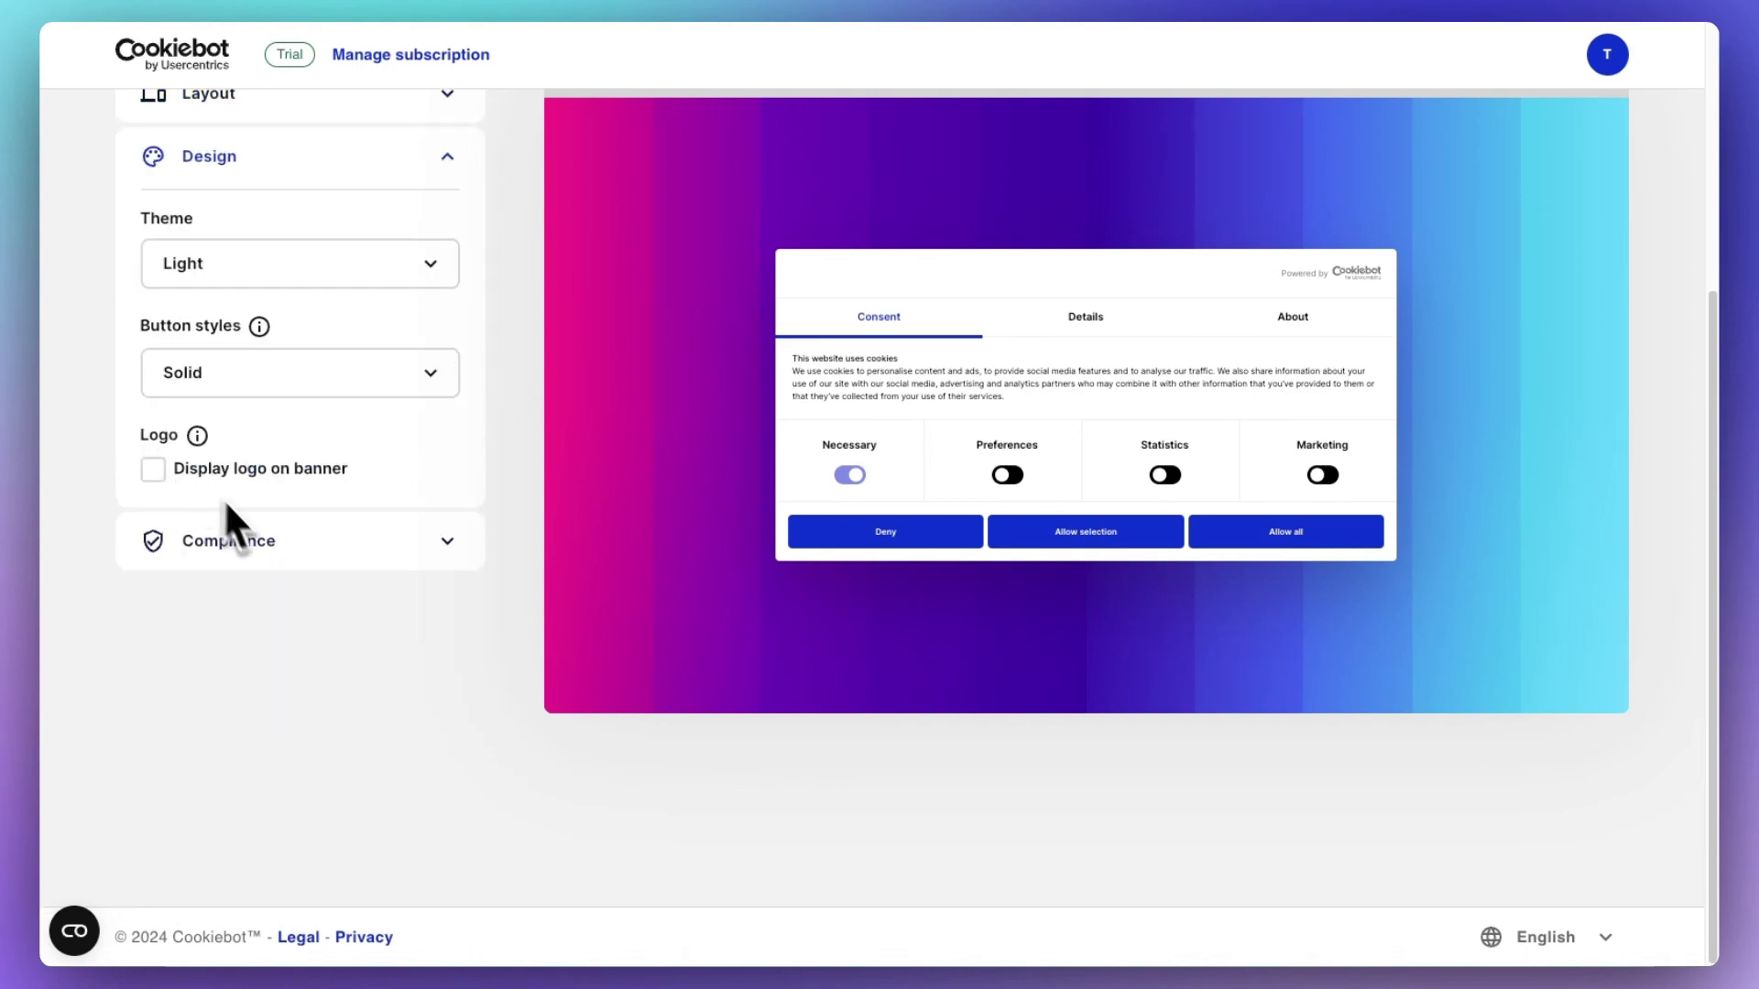
{"action": "left_click", "coordinate": [224, 534]}
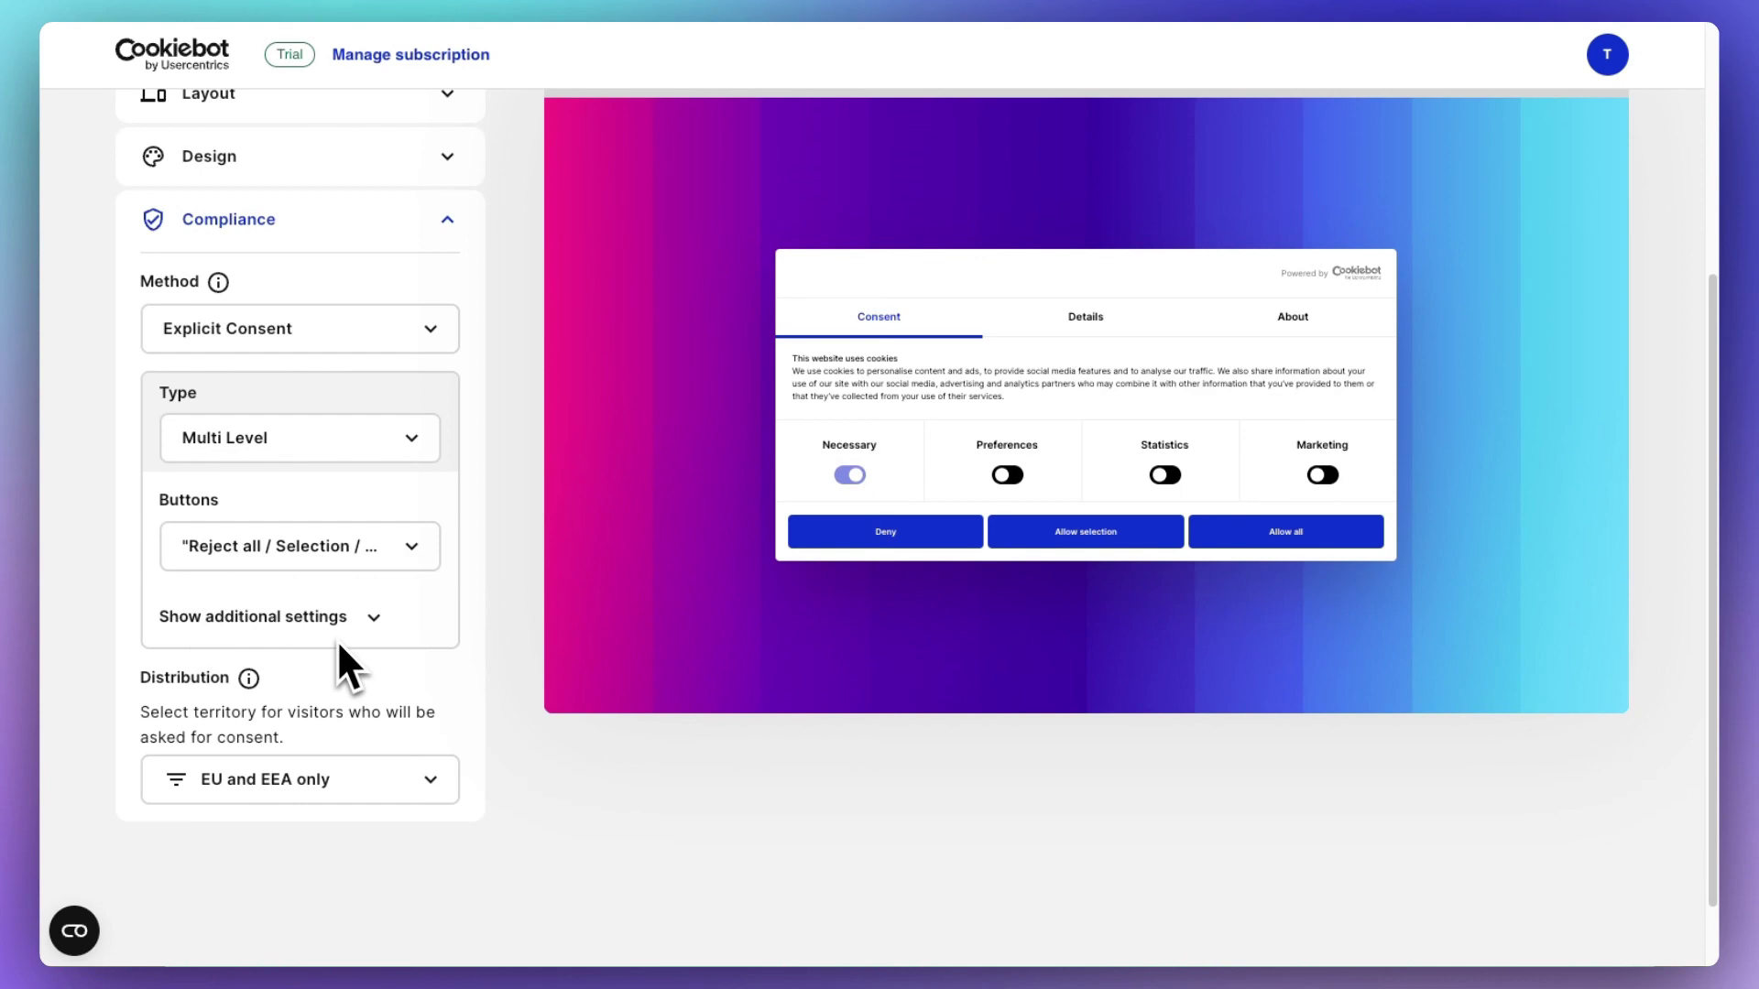
{"action": "scroll", "coordinate": [338, 639], "scroll_direction": "up", "scroll_amount": 5}
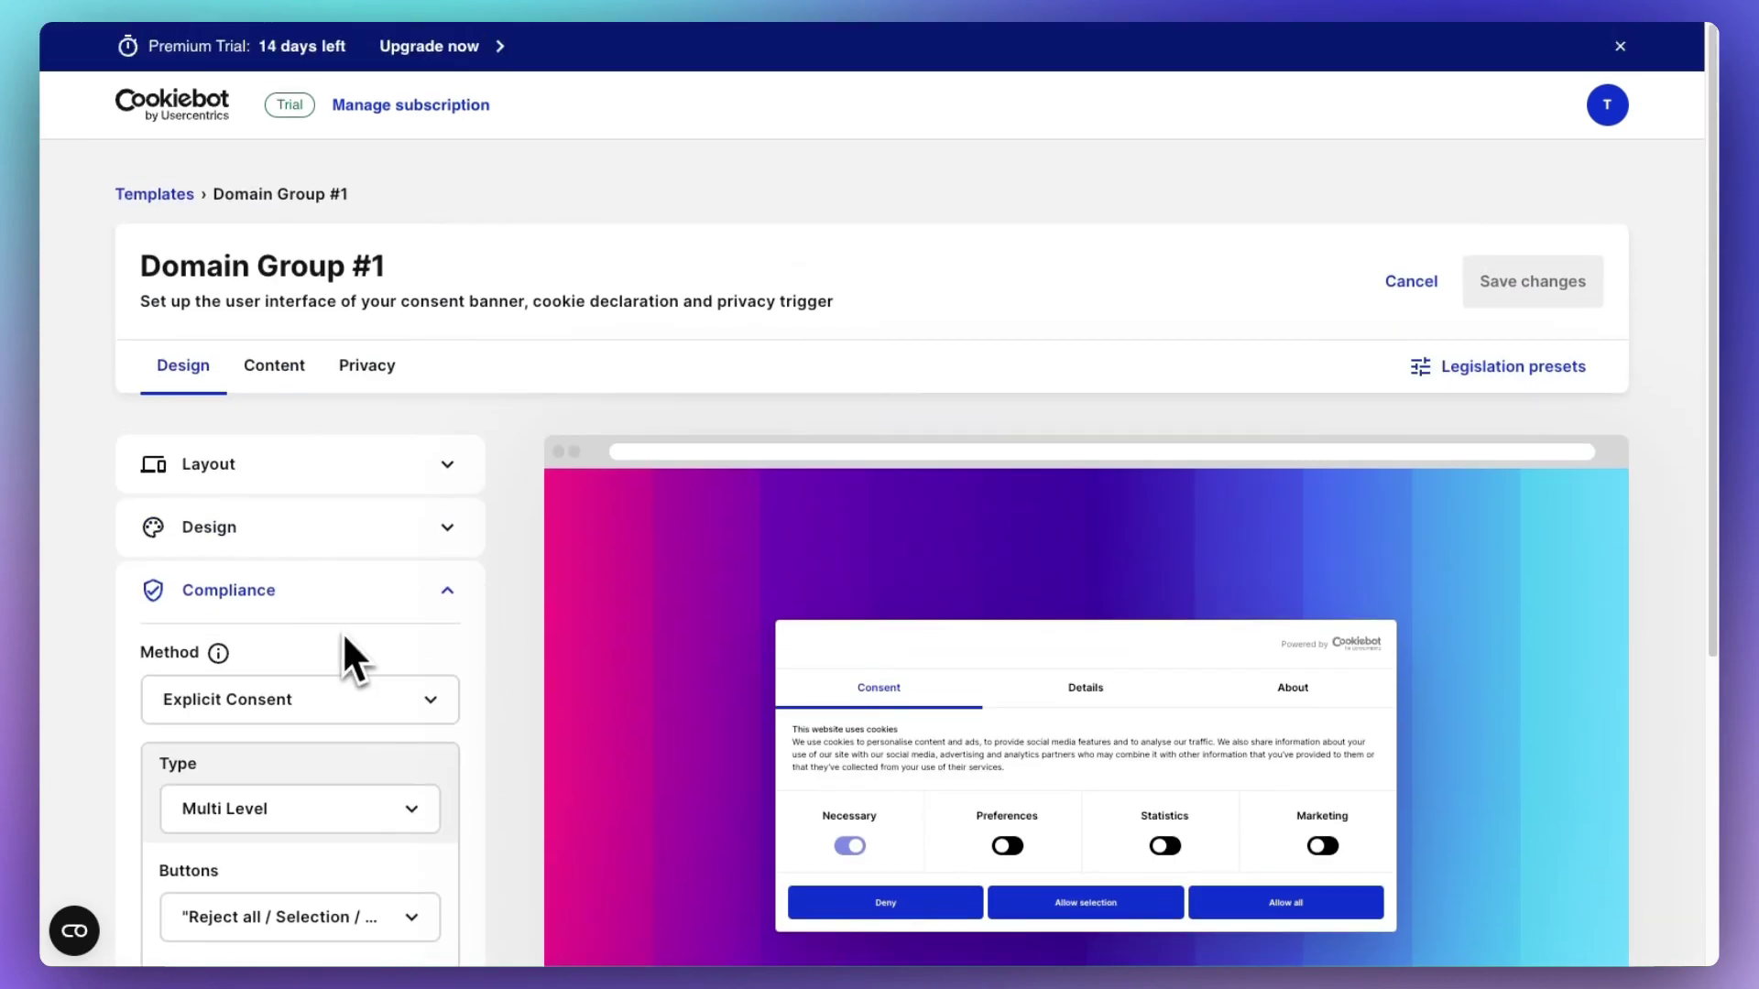
{"action": "left_click", "coordinate": [284, 372]}
{"action": "scroll", "coordinate": [449, 449], "scroll_direction": "down", "scroll_amount": 3}
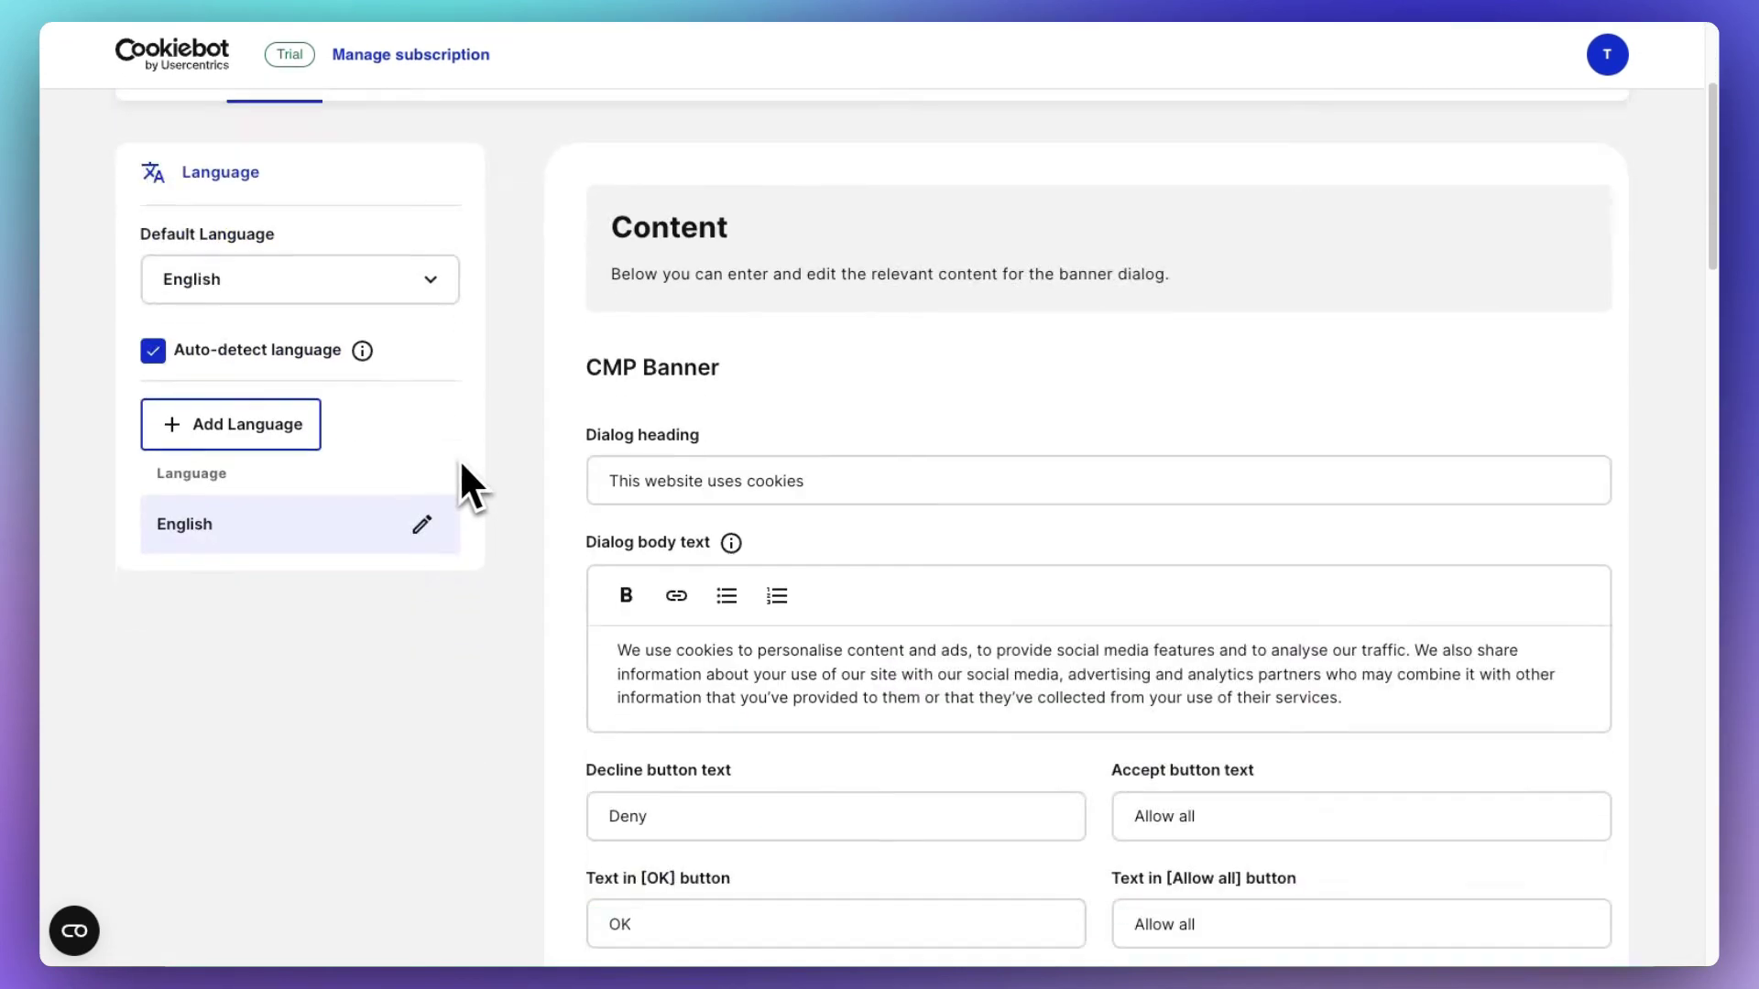
{"action": "scroll", "coordinate": [461, 465], "scroll_direction": "down", "scroll_amount": 1}
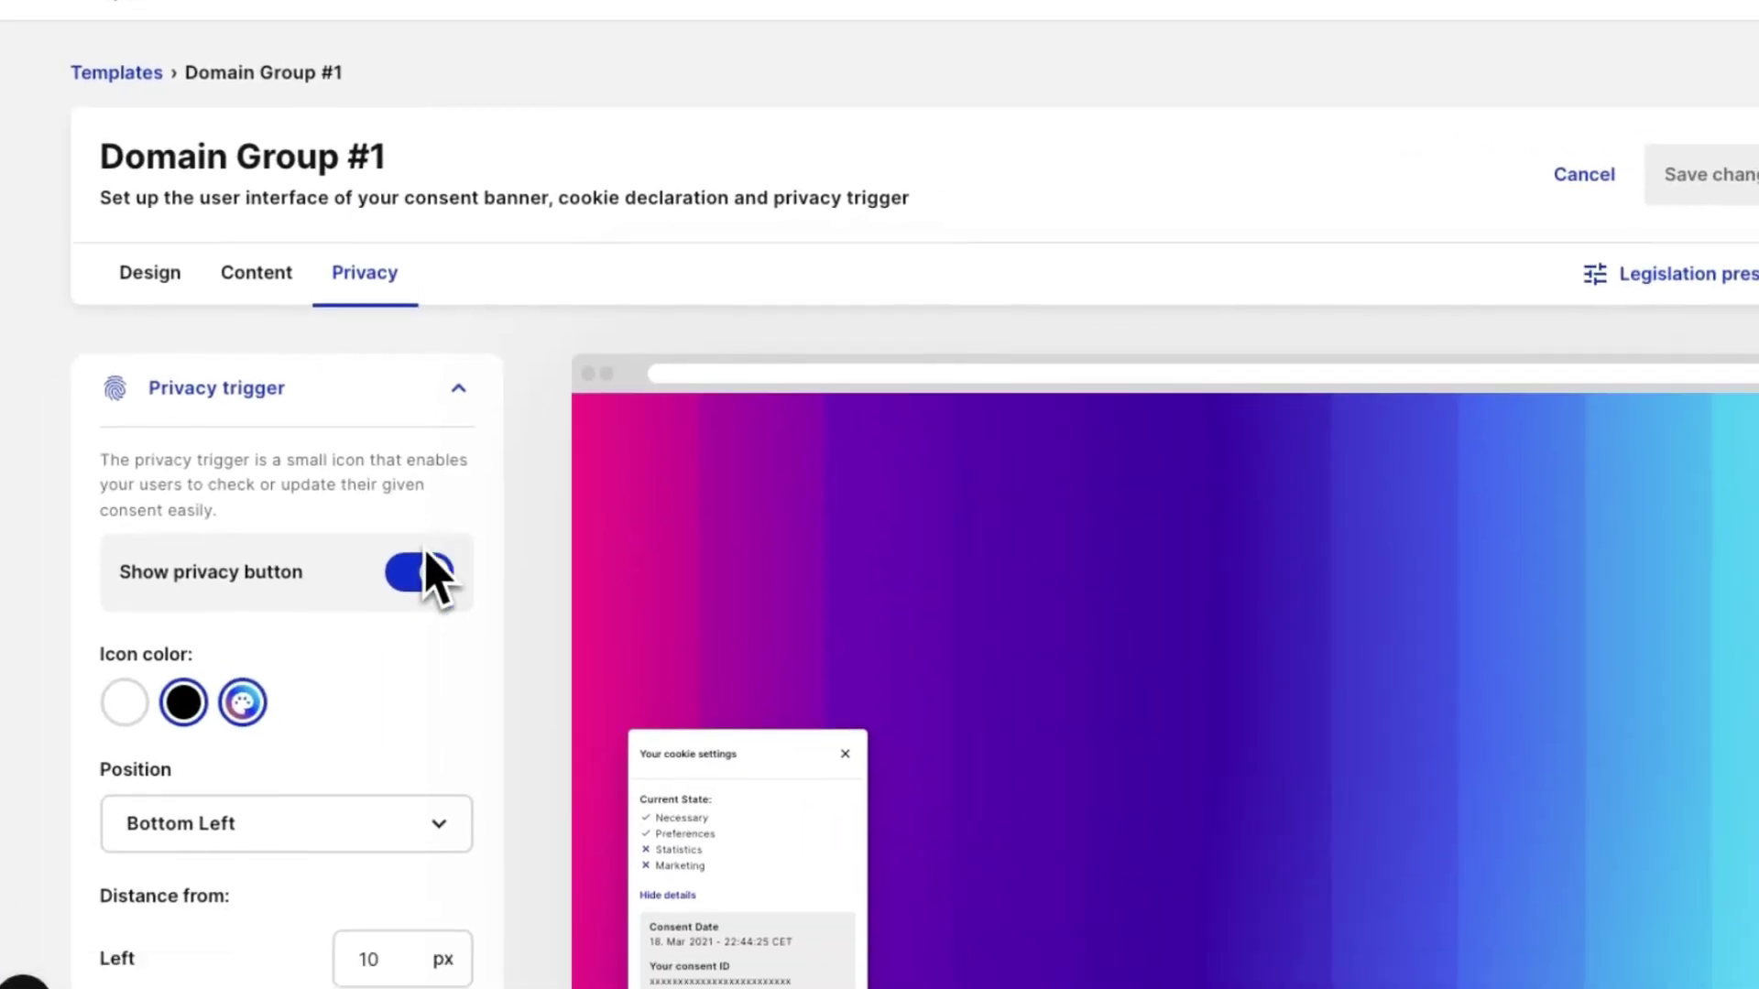
- Switch the Declaration template from Default to Custom to reveal the XSLT editor
{"action": "scroll", "coordinate": [431, 561], "scroll_direction": "down", "scroll_amount": 5}
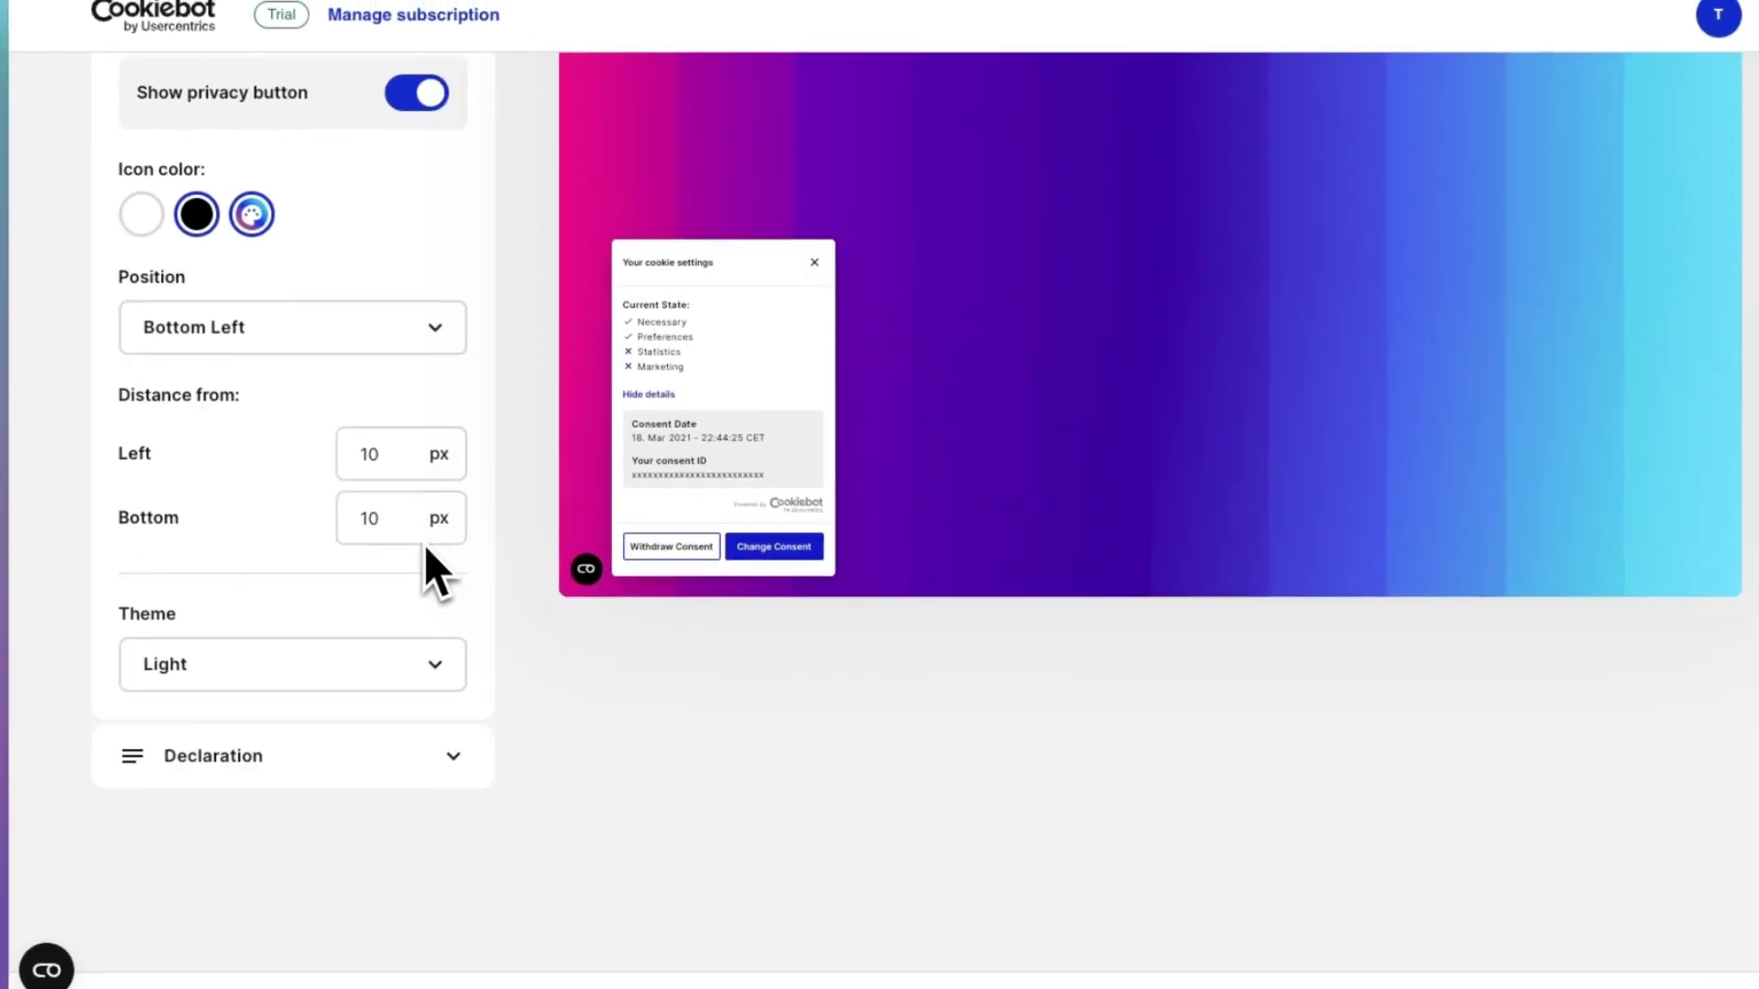
{"action": "left_click", "coordinate": [270, 756]}
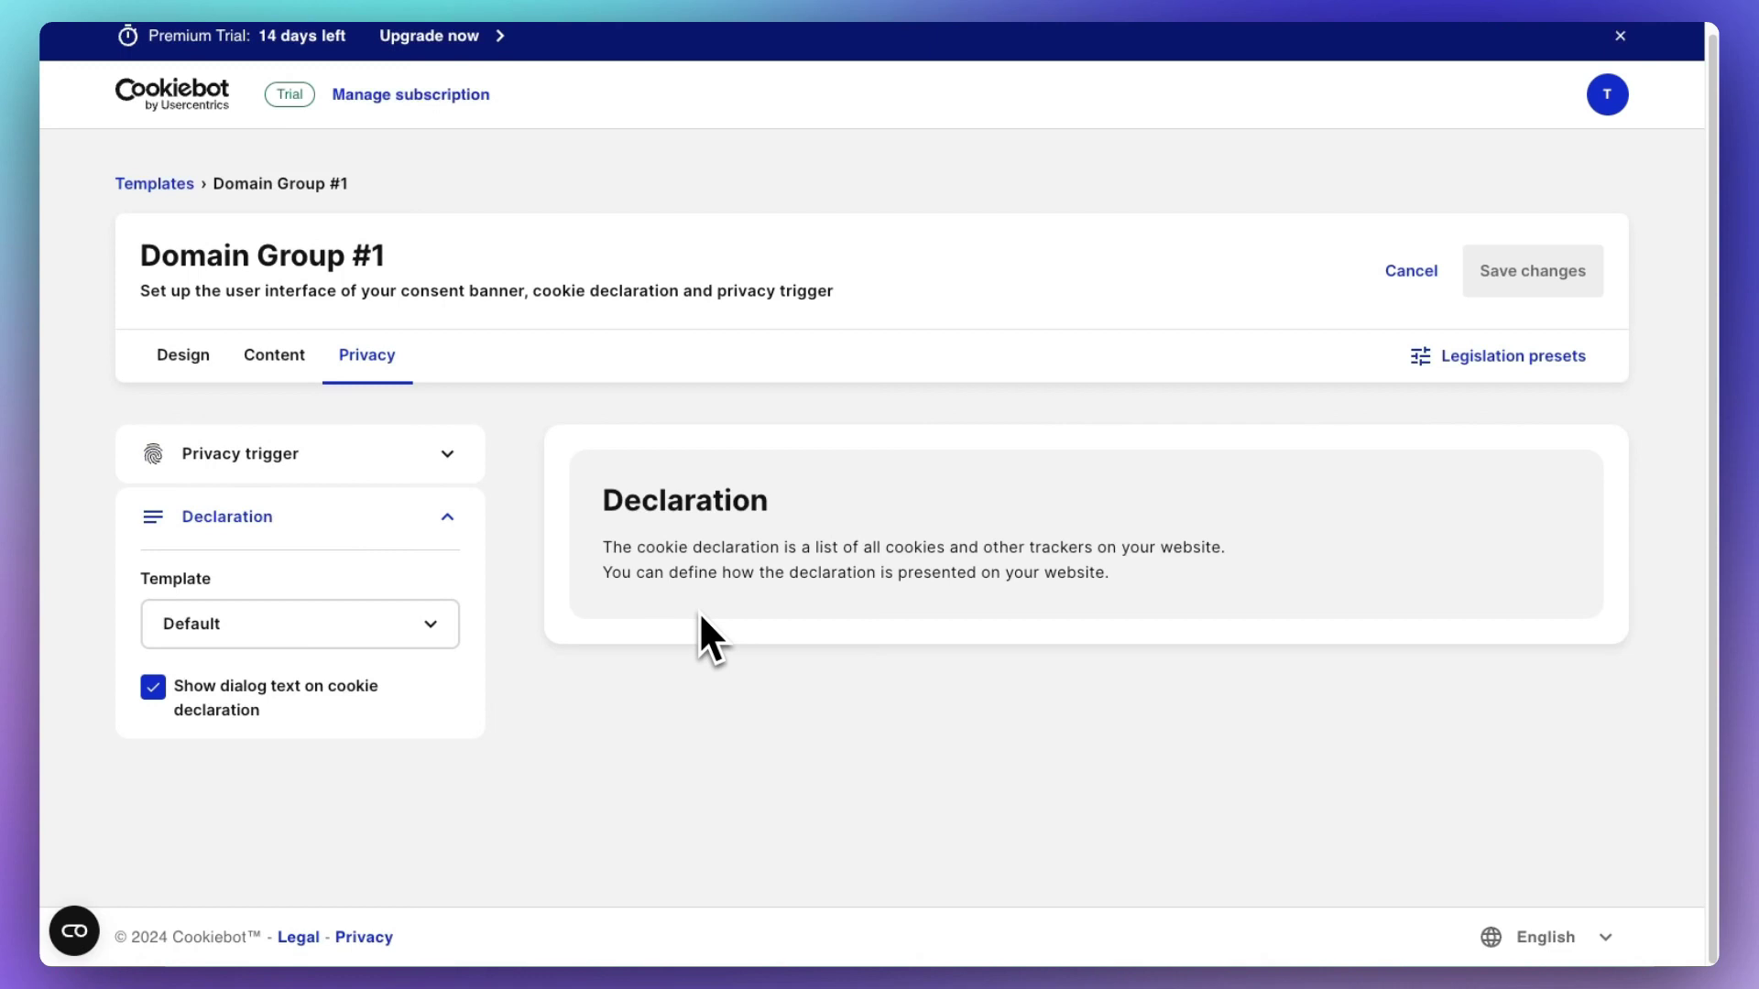
{"action": "left_click", "coordinate": [425, 634]}
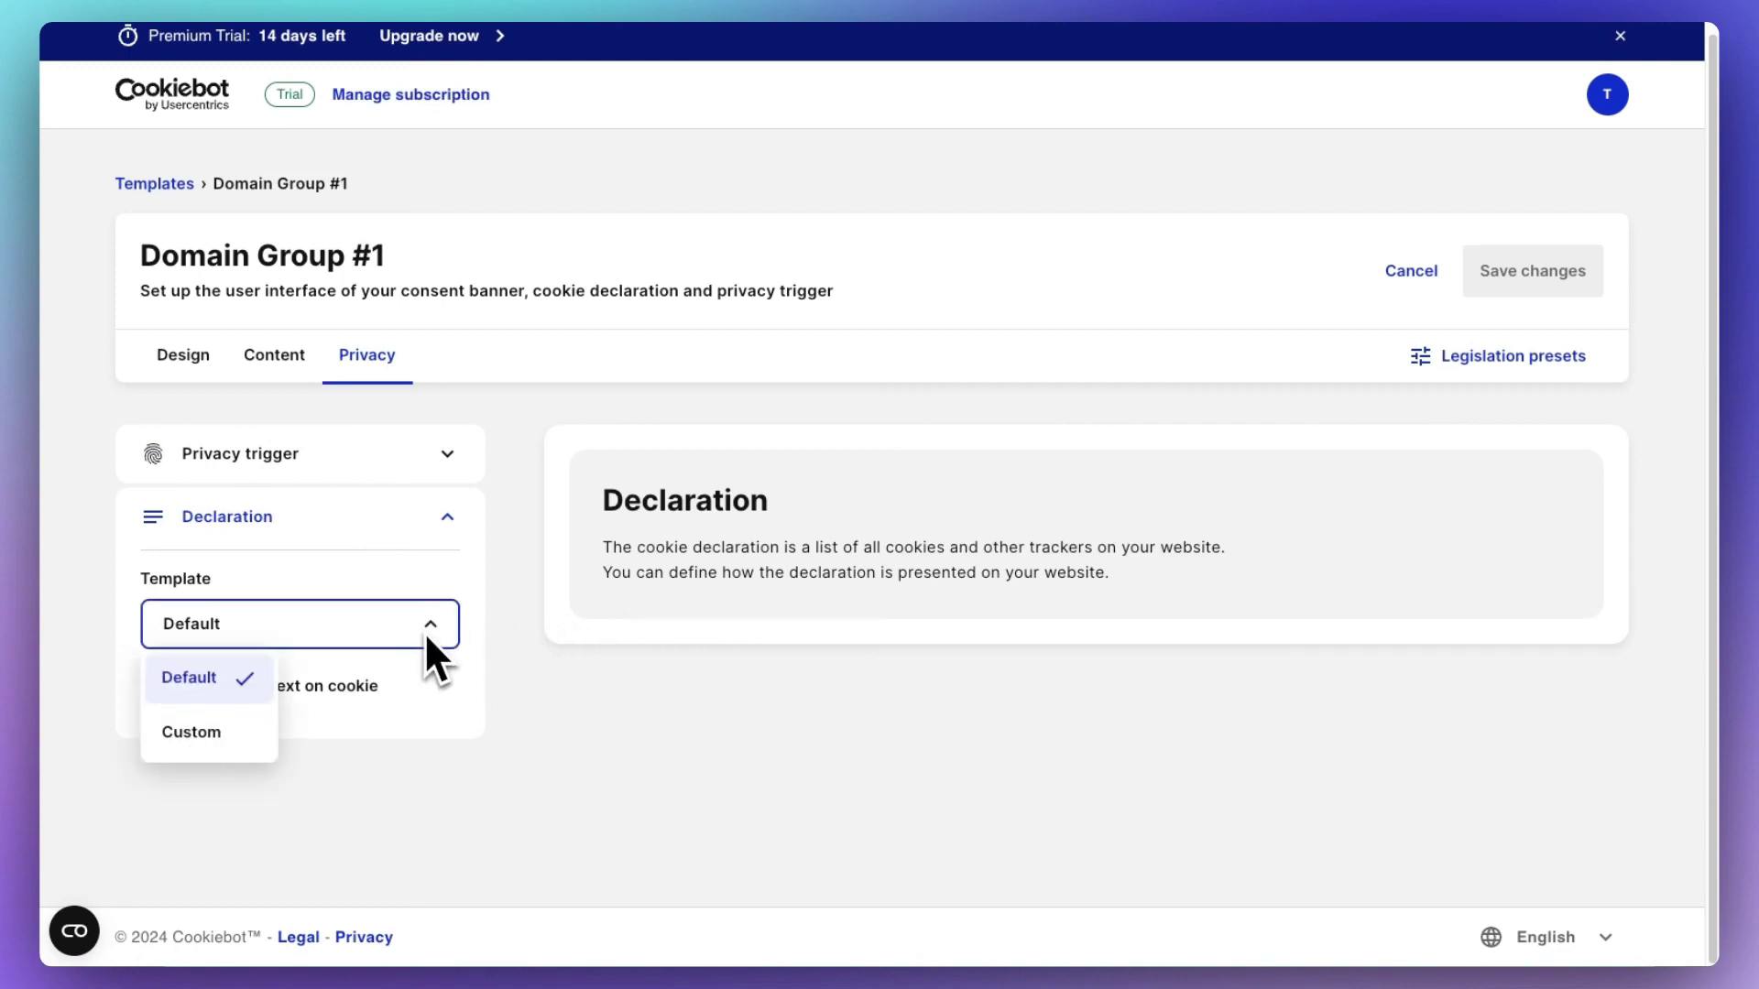
{"action": "left_click", "coordinate": [262, 732]}
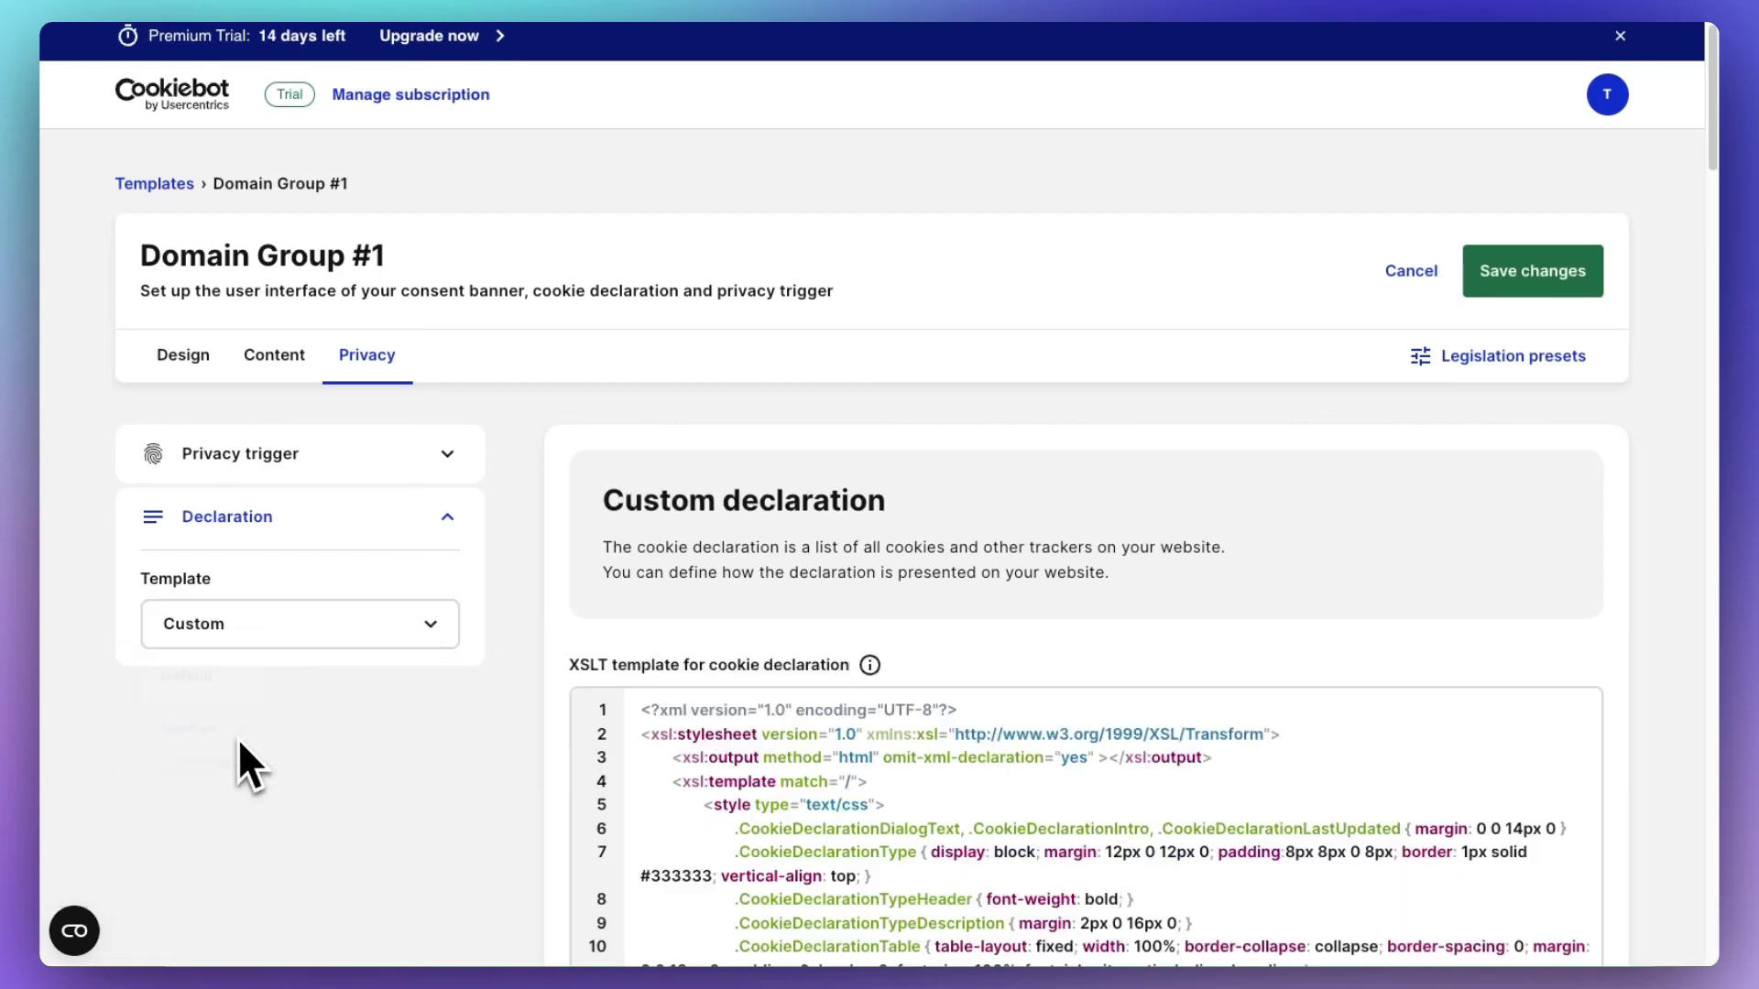
{"action": "scroll", "coordinate": [527, 622], "scroll_direction": "down", "scroll_amount": 1}
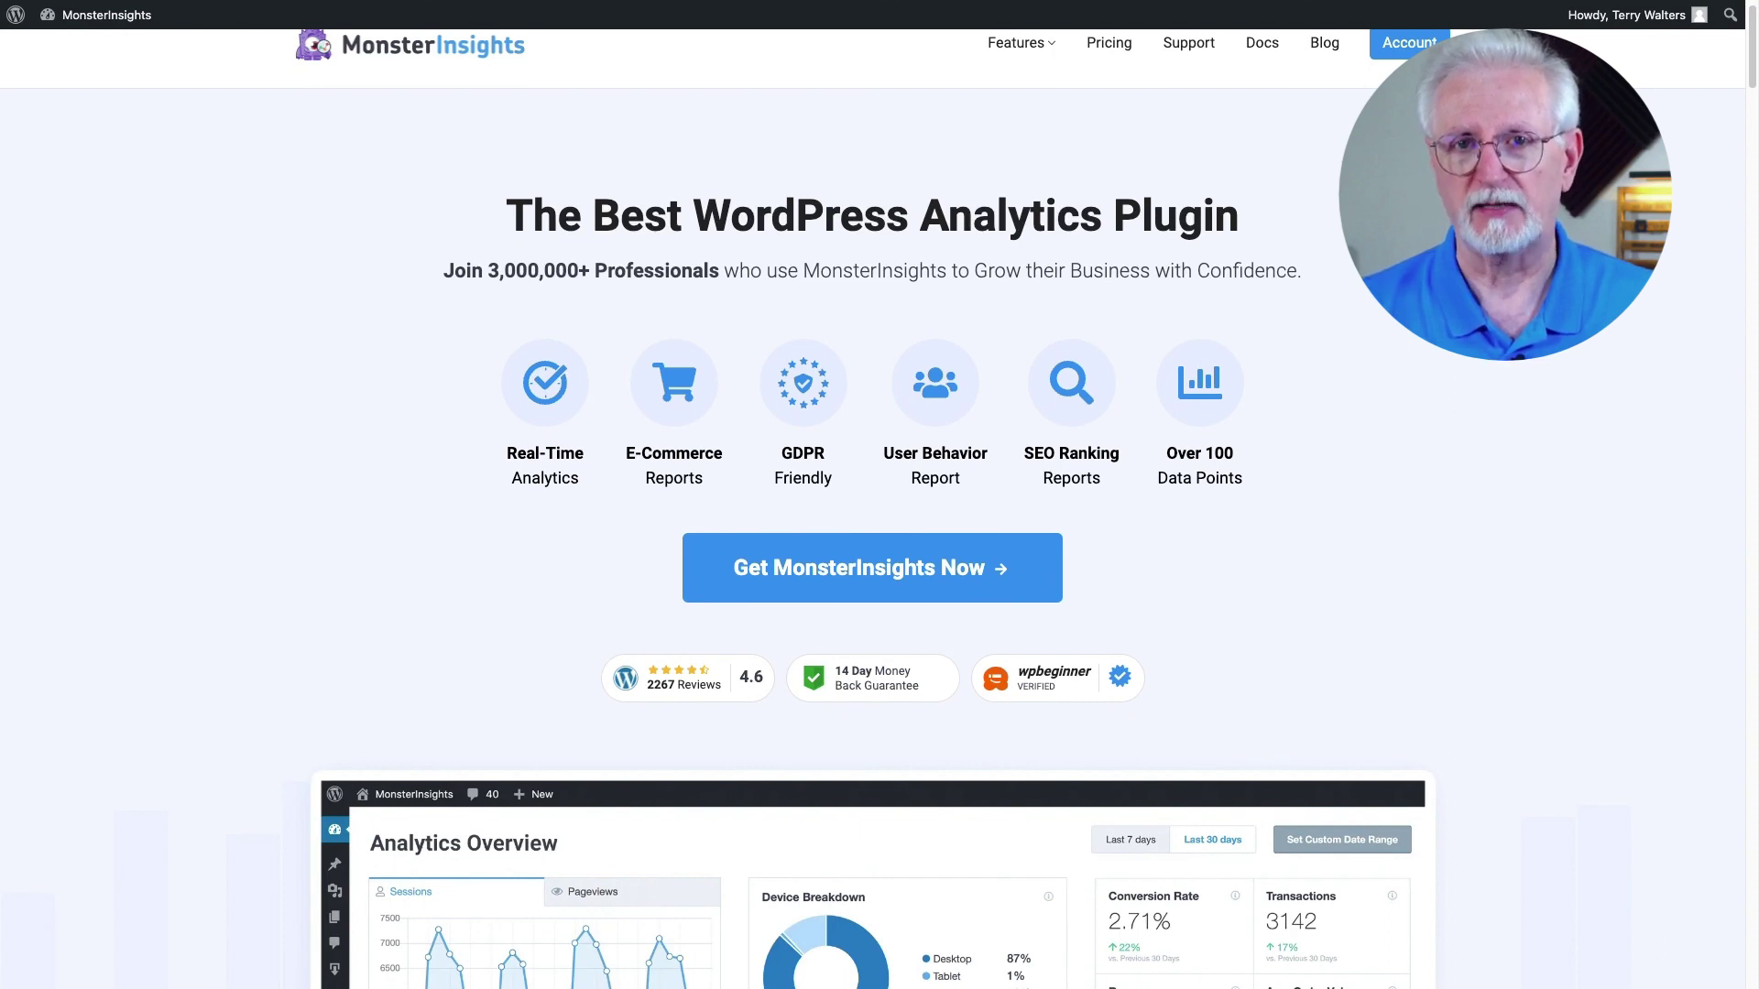
{"action": "scroll", "coordinate": [872, 513], "scroll_direction": "down", "scroll_amount": 5}
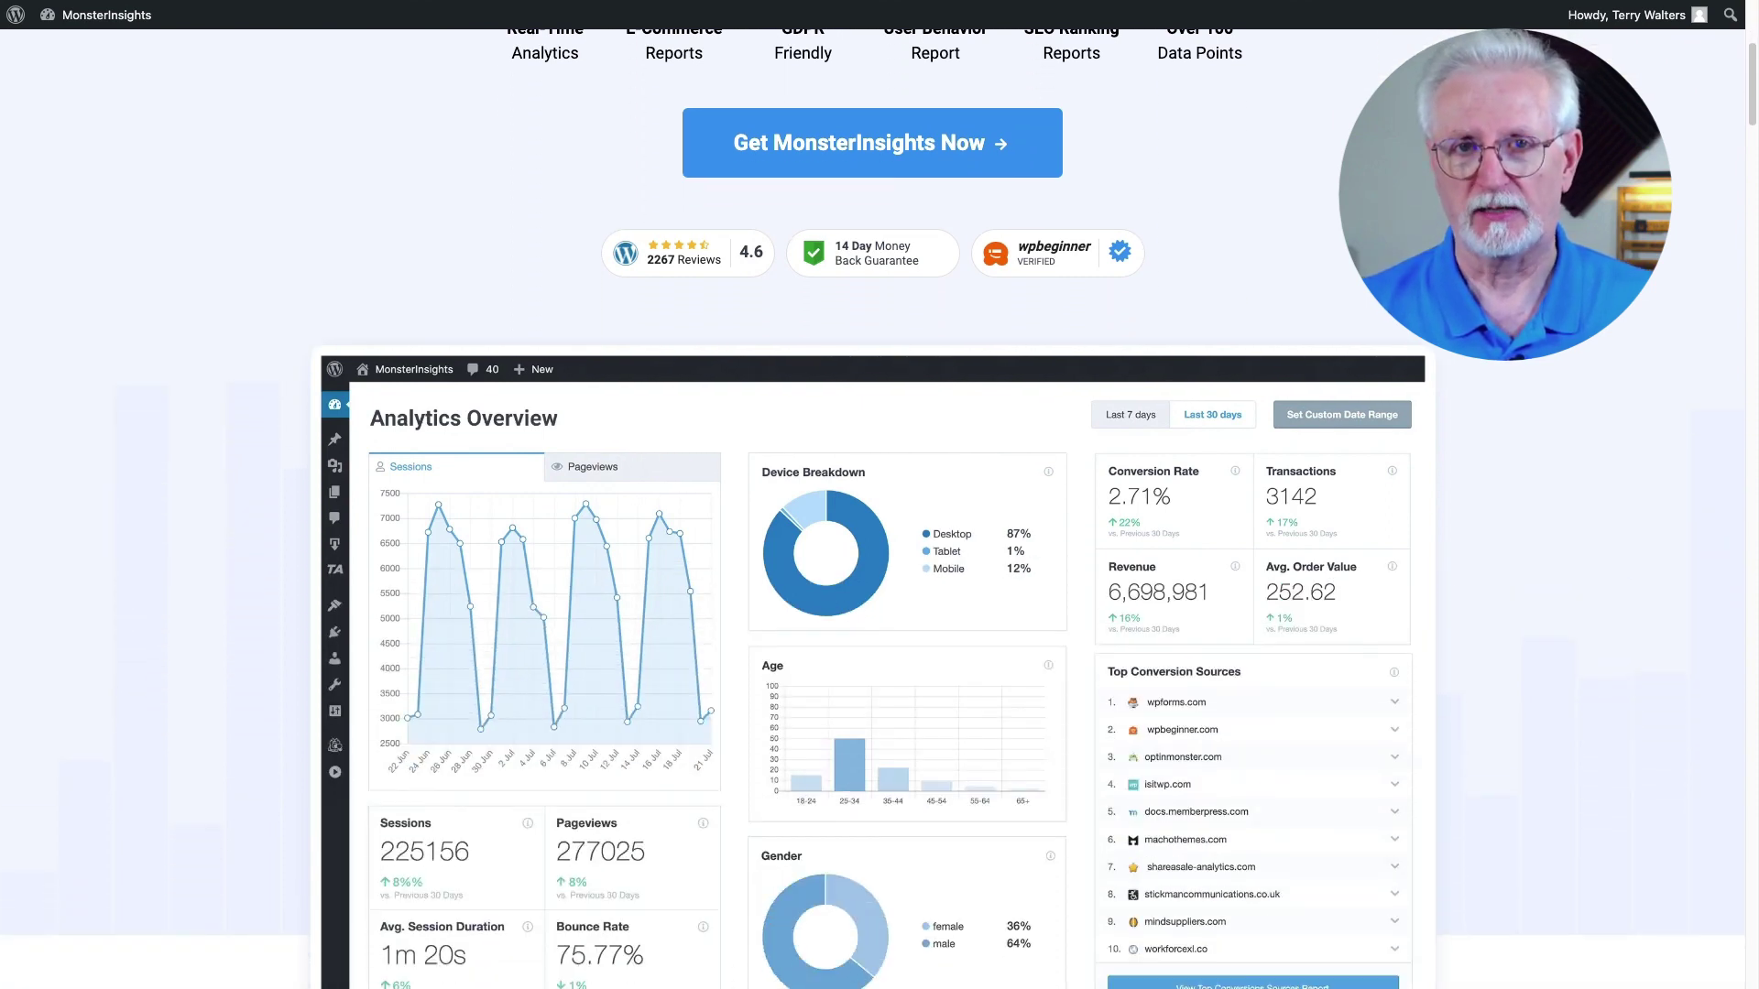
{"action": "scroll", "coordinate": [872, 513], "scroll_direction": "down", "scroll_amount": 5}
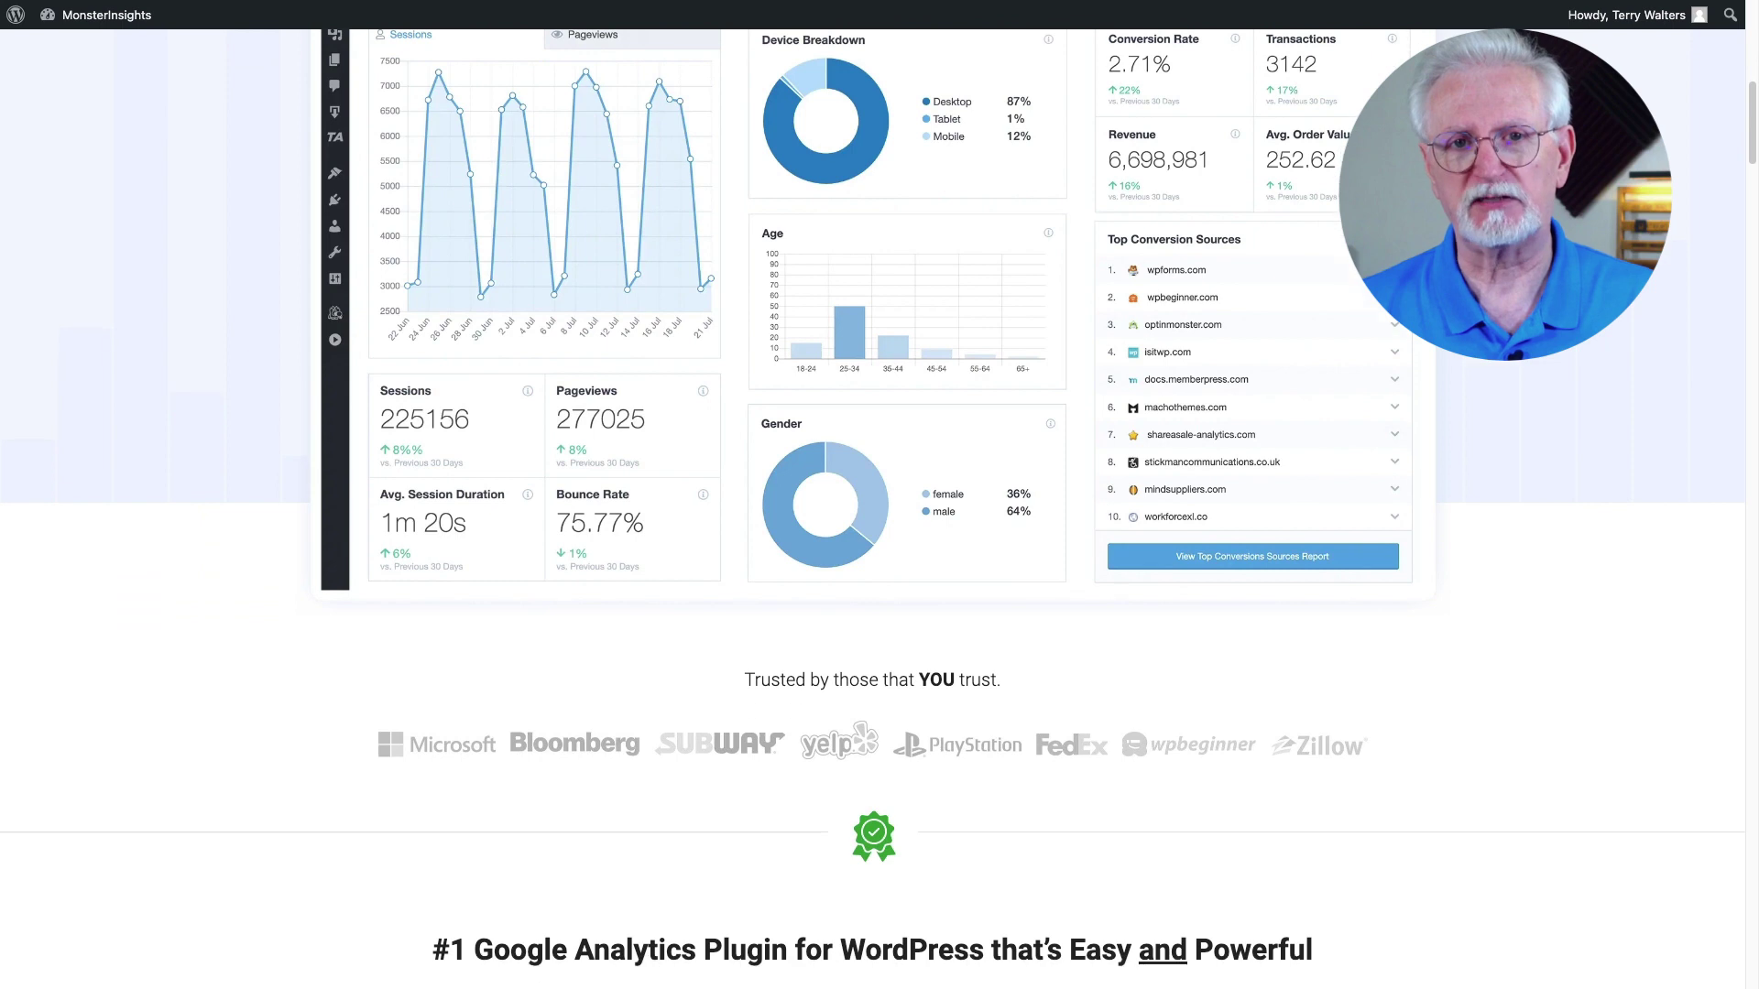
{"action": "scroll", "coordinate": [873, 513], "scroll_direction": "down", "scroll_amount": 5}
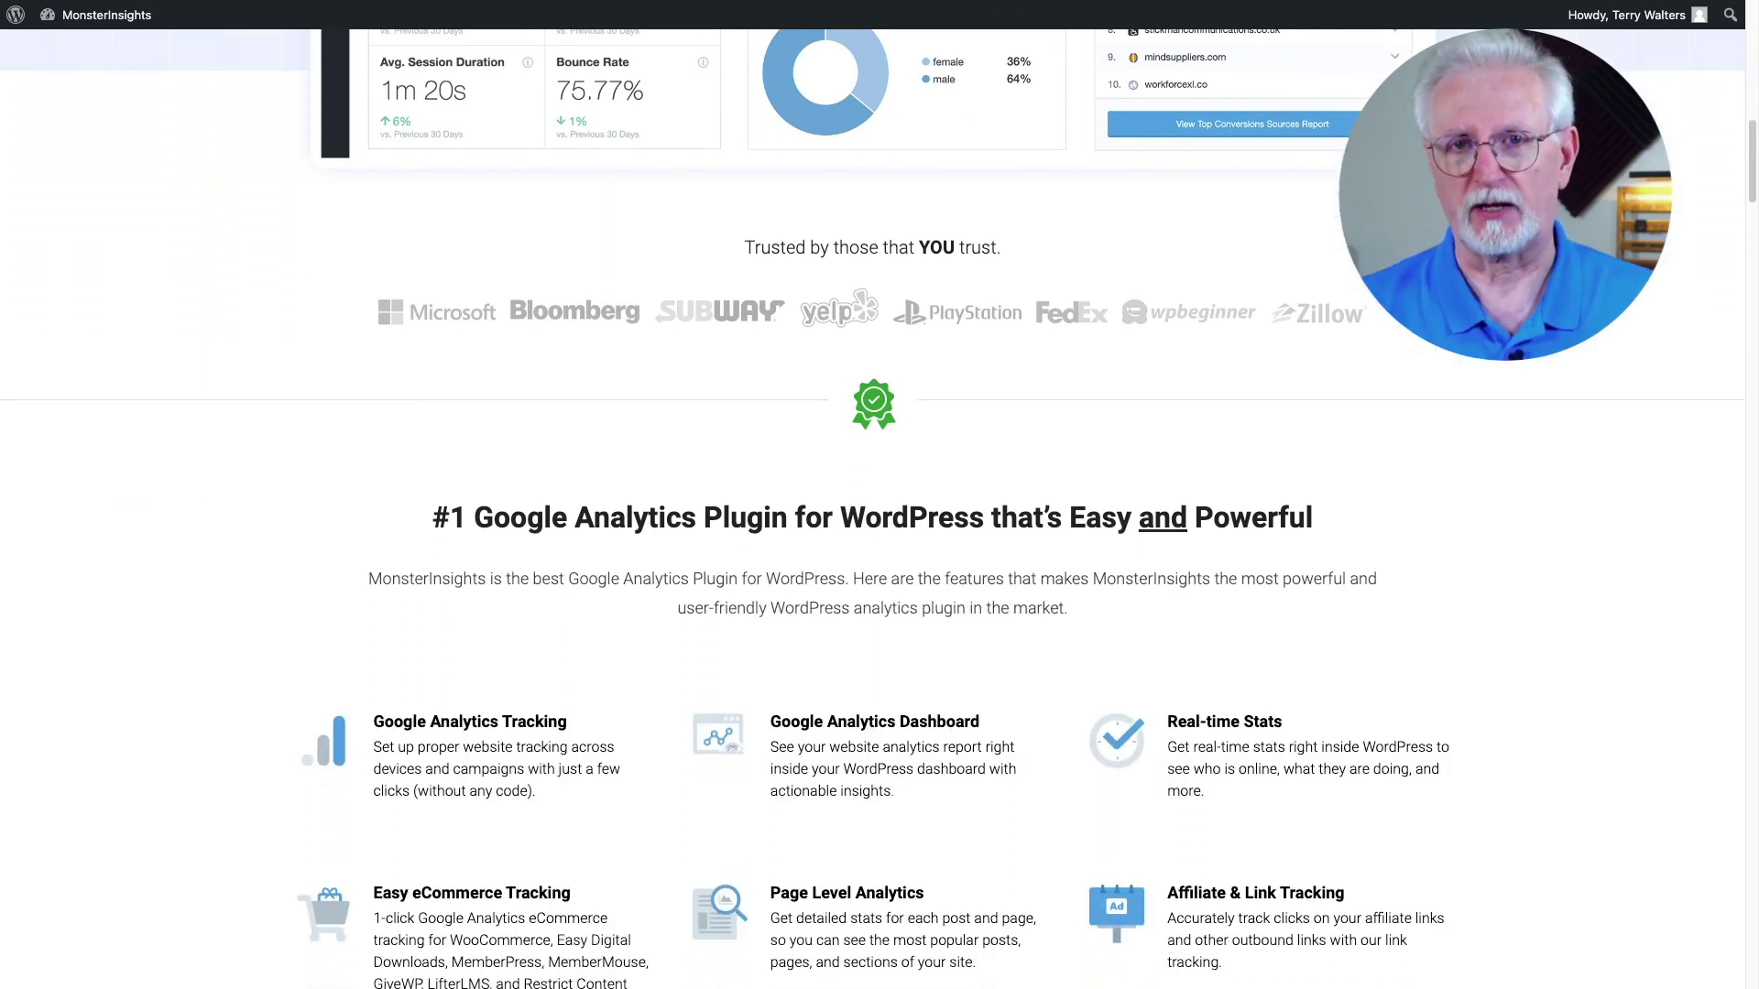
{"action": "scroll", "coordinate": [872, 513], "scroll_direction": "down", "scroll_amount": 1}
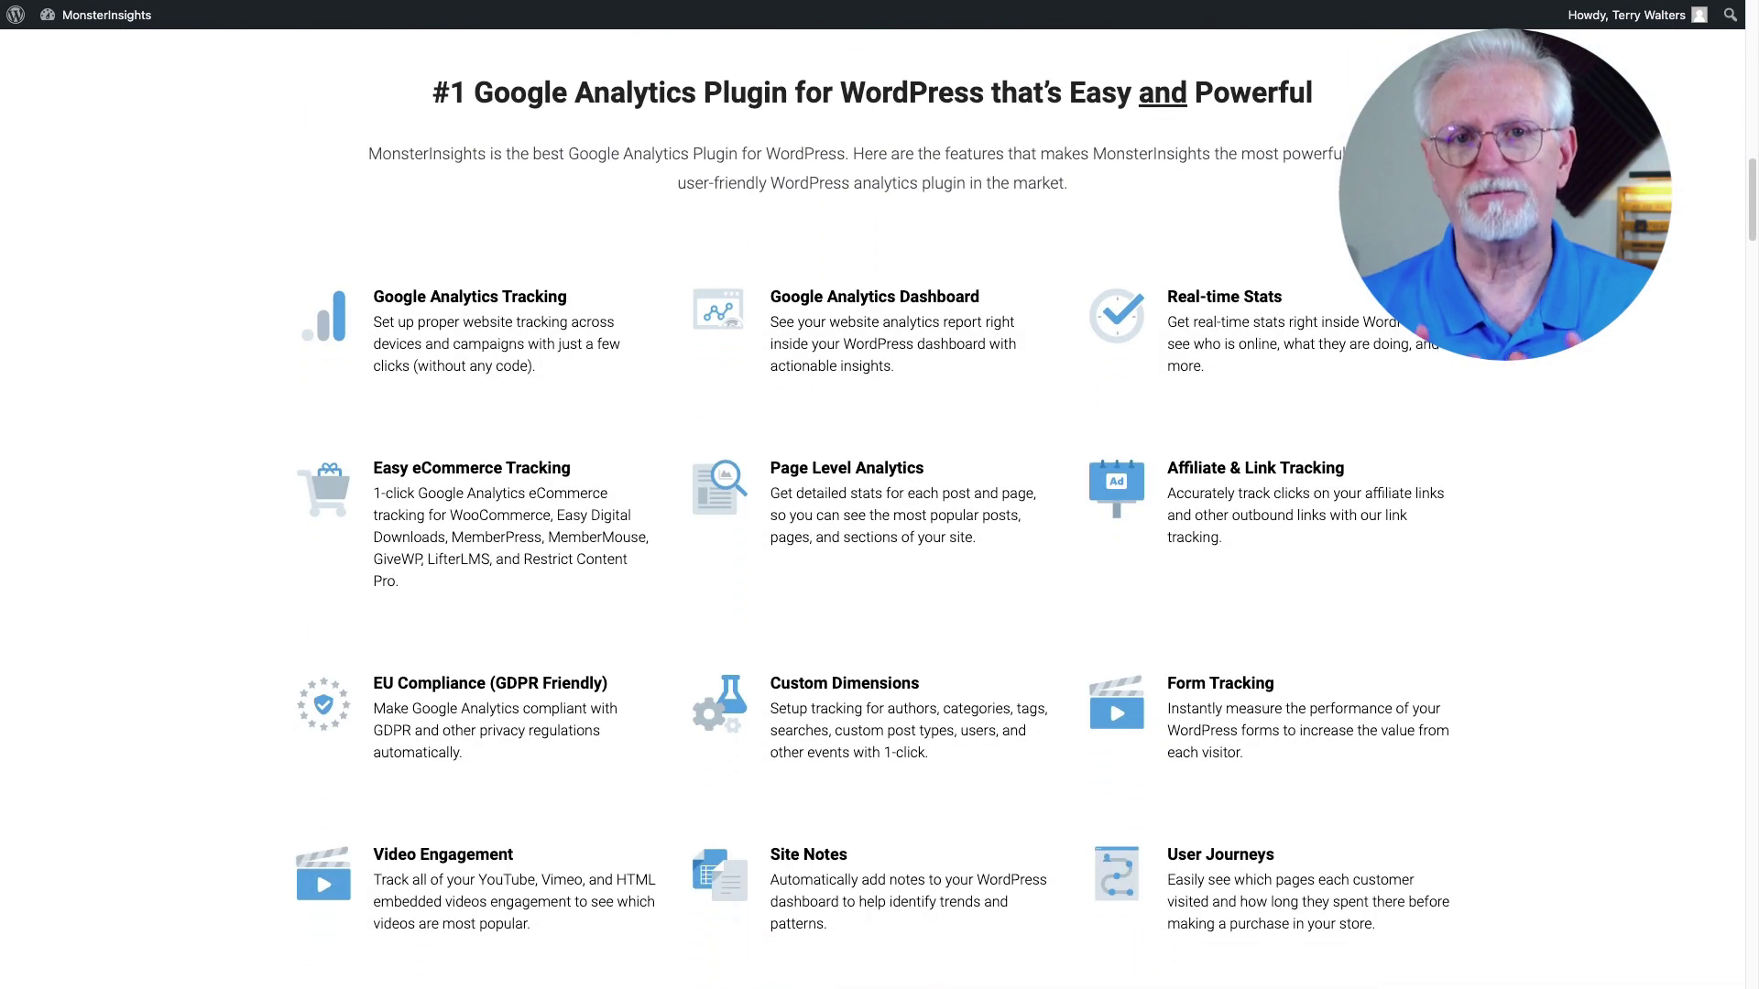
{"action": "scroll", "coordinate": [872, 513], "scroll_direction": "down", "scroll_amount": 5}
{"action": "scroll", "coordinate": [872, 513], "scroll_direction": "down", "scroll_amount": 5}
{"action": "scroll", "coordinate": [872, 513], "scroll_direction": "down", "scroll_amount": 5}
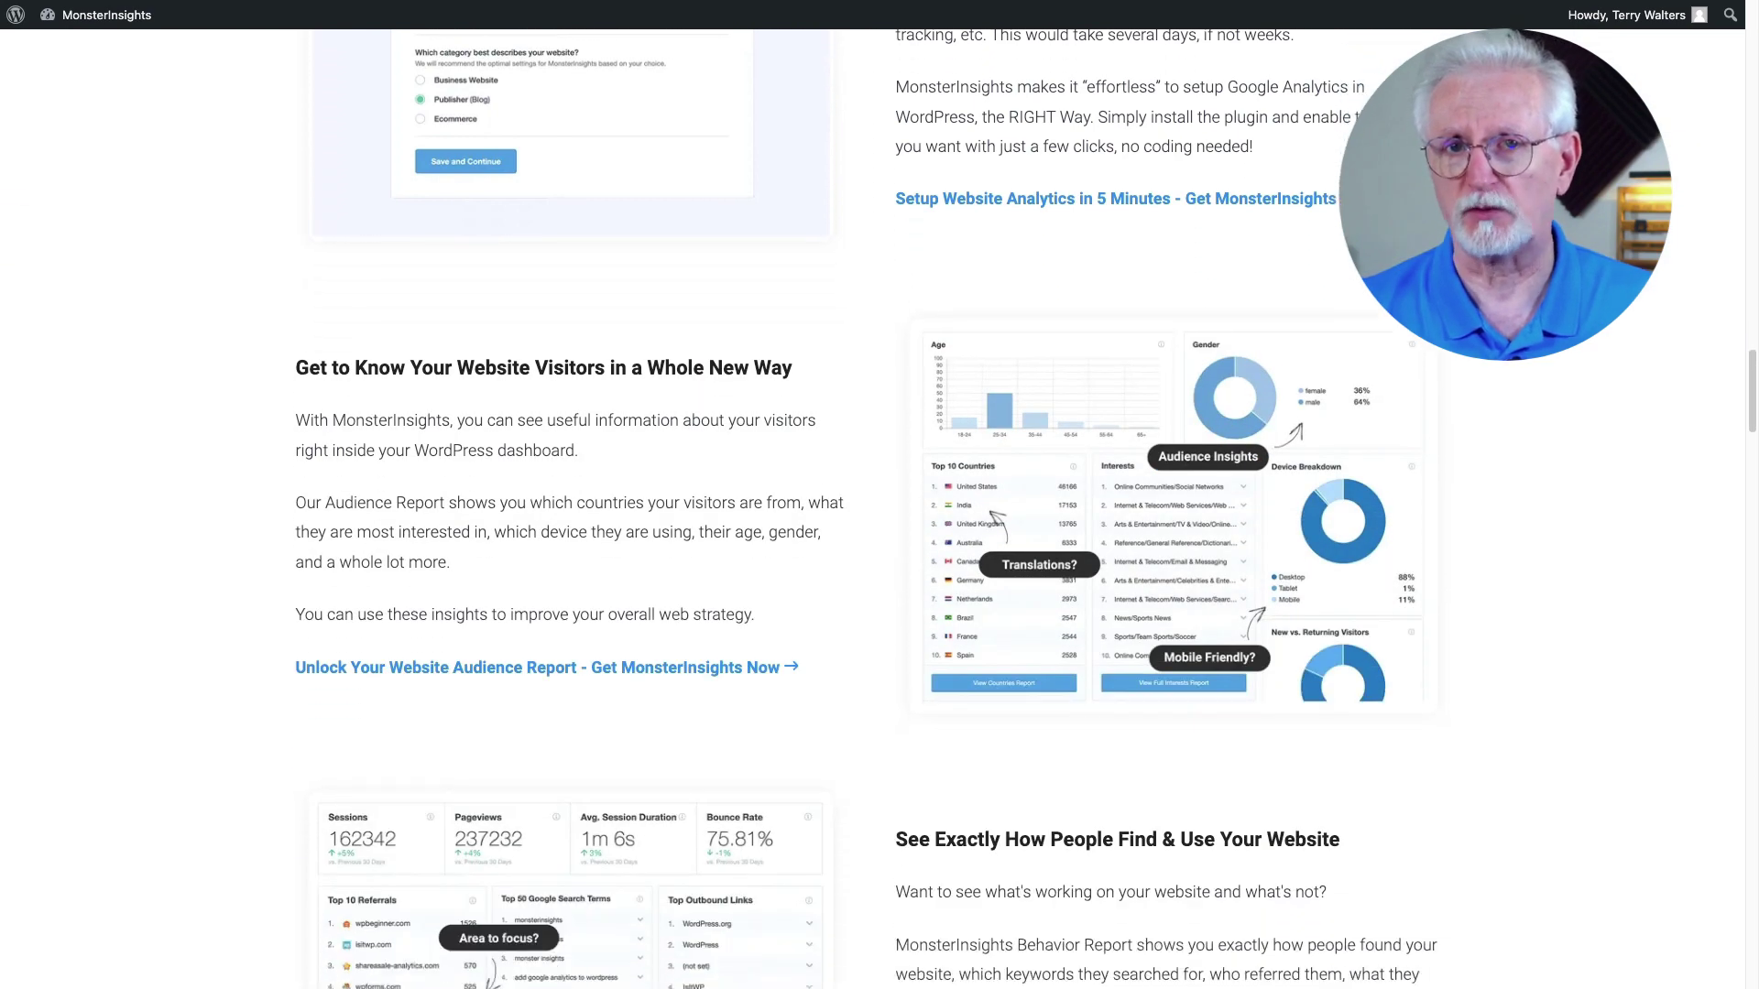
{"action": "scroll", "coordinate": [872, 513], "scroll_direction": "down", "scroll_amount": 5}
{"action": "scroll", "coordinate": [872, 513], "scroll_direction": "down", "scroll_amount": 4}
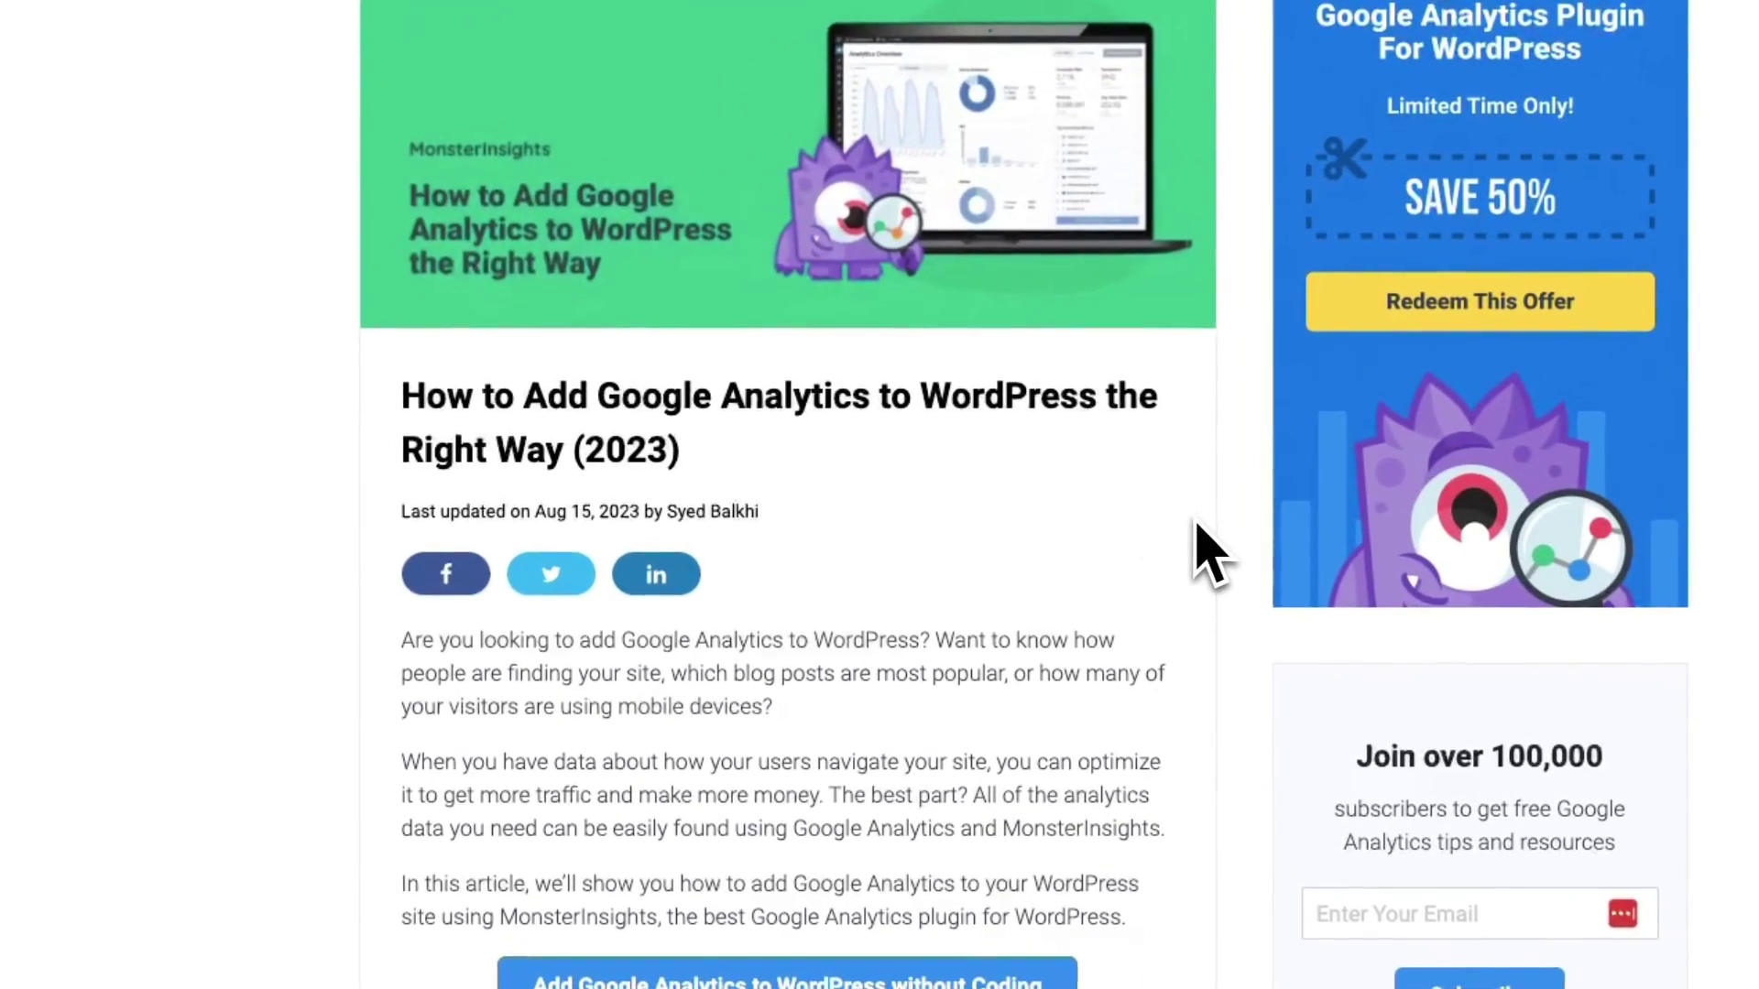
{"action": "scroll", "coordinate": [1181, 550], "scroll_direction": "down", "scroll_amount": 4}
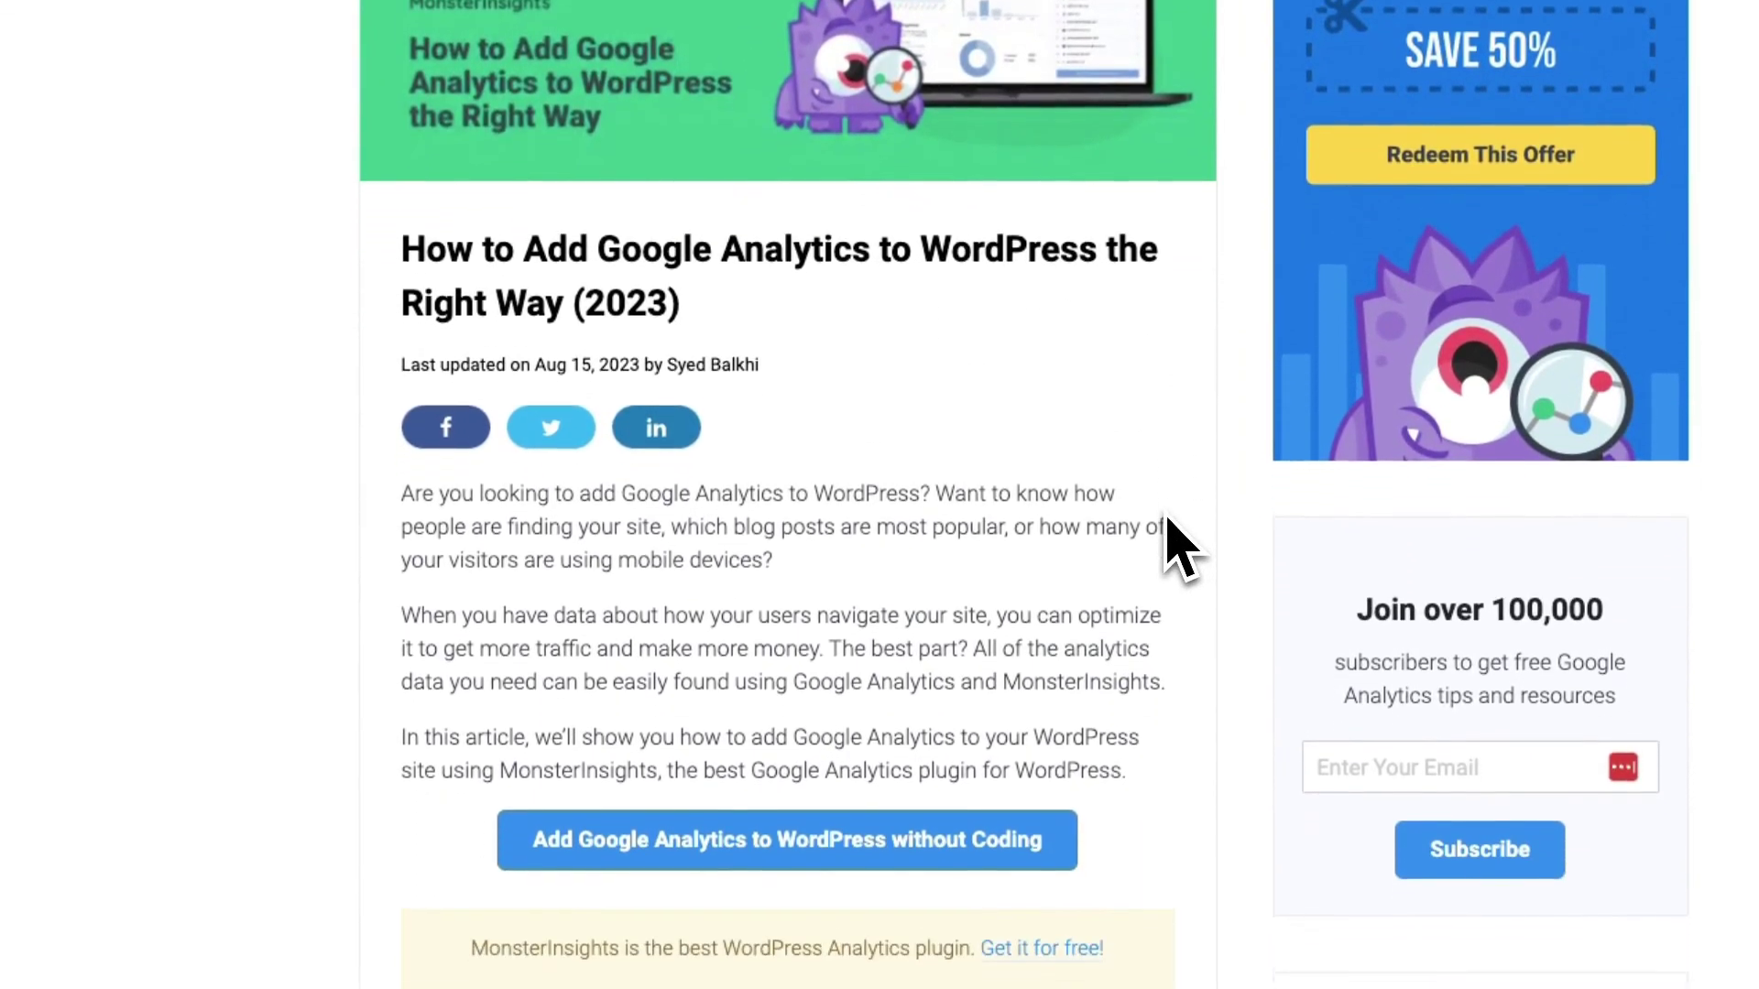
{"action": "scroll", "coordinate": [1182, 550], "scroll_direction": "down", "scroll_amount": 4}
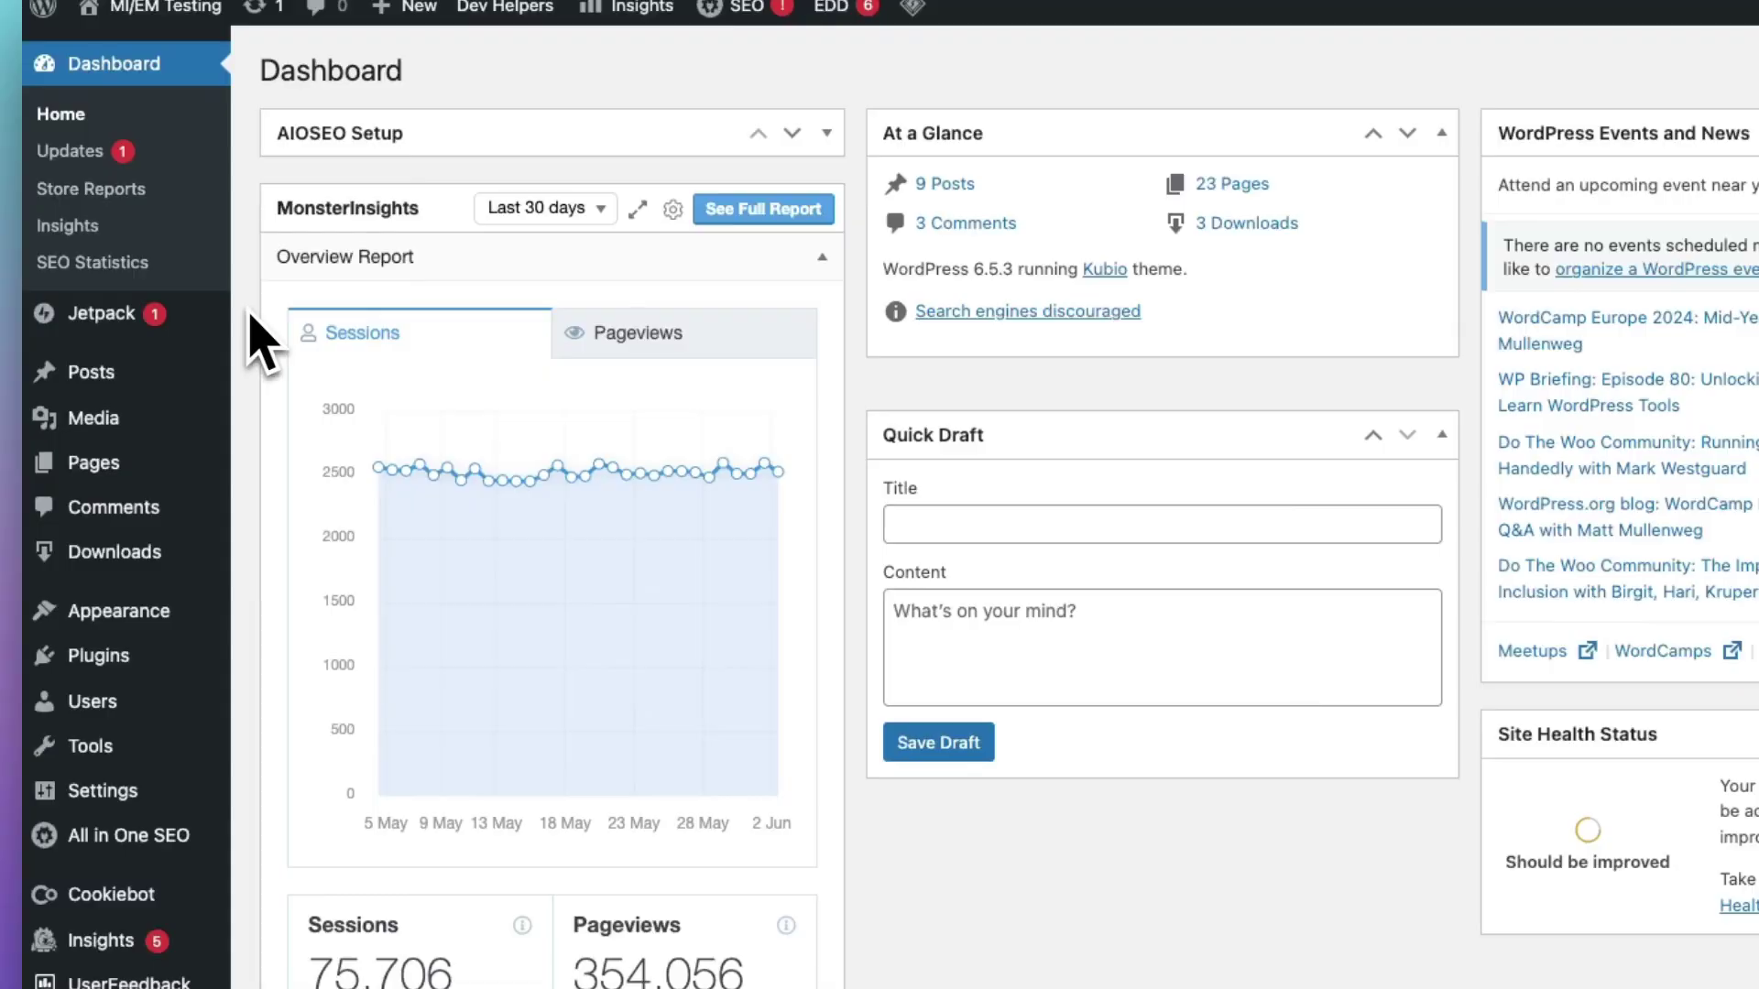
- Activate the EU Compliance addon from the MonsterInsights Addons page
{"action": "scroll", "coordinate": [247, 629], "scroll_direction": "down", "scroll_amount": 3}
{"action": "mouse_move", "coordinate": [149, 797]}
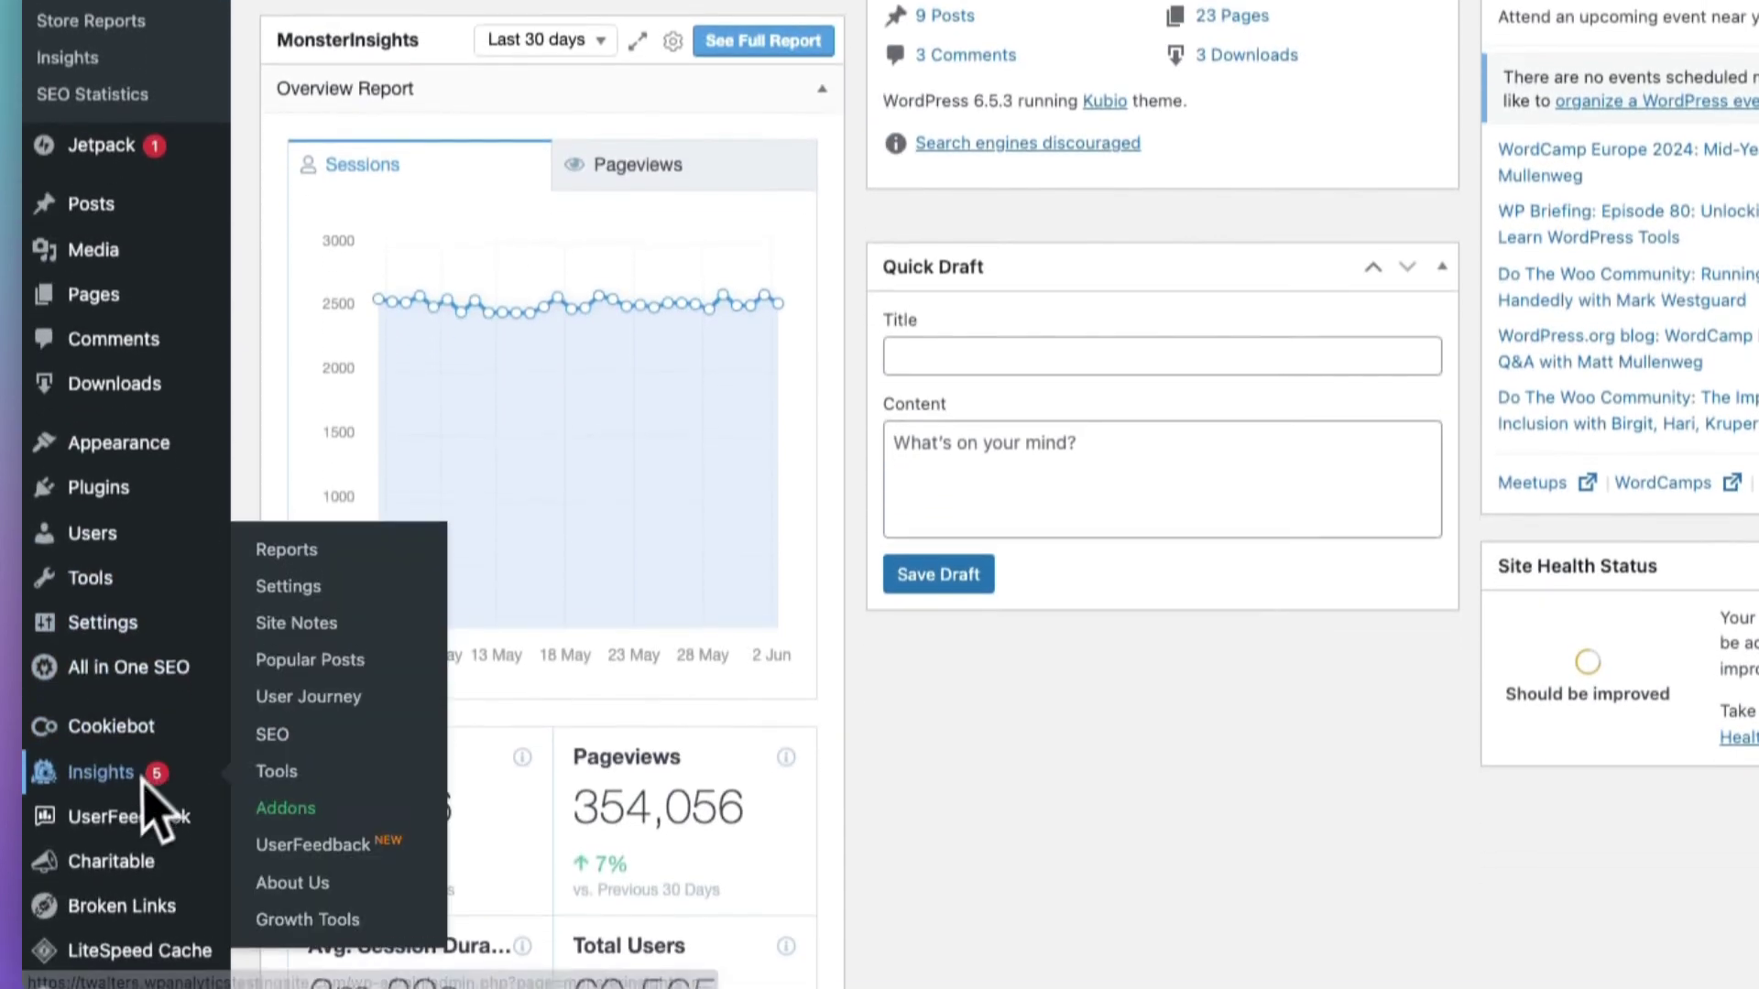
{"action": "left_click", "coordinate": [291, 794]}
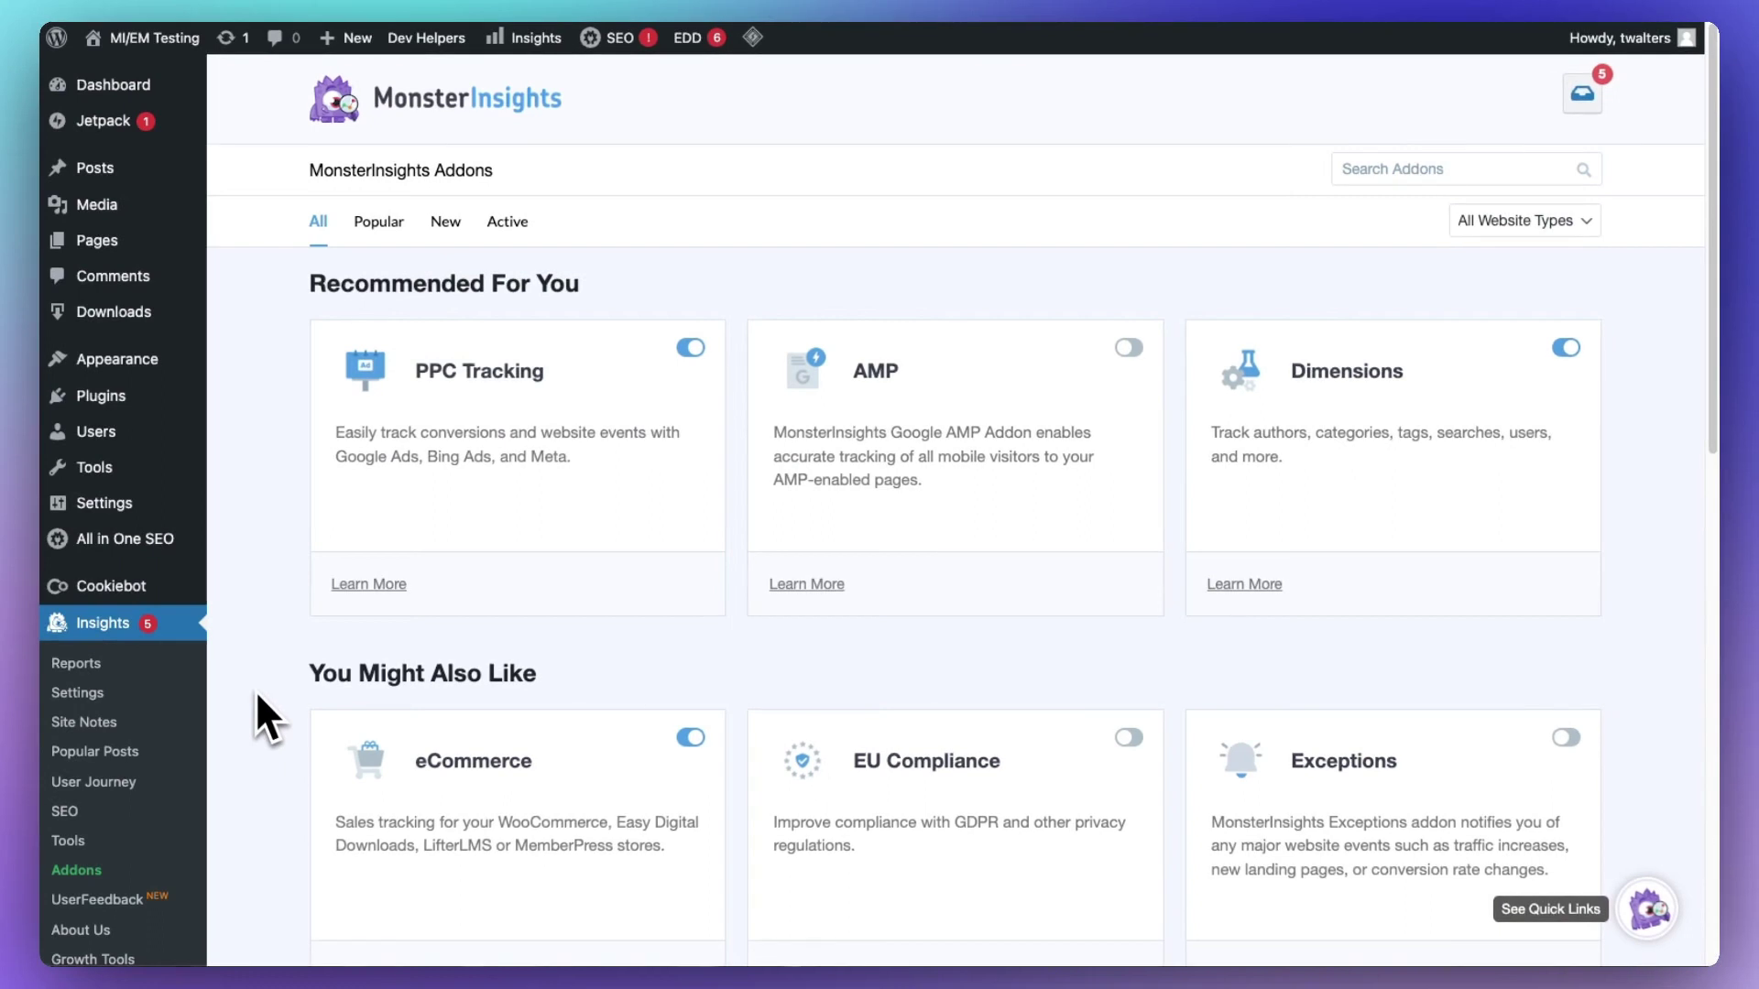
{"action": "scroll", "coordinate": [256, 690], "scroll_direction": "down", "scroll_amount": 5}
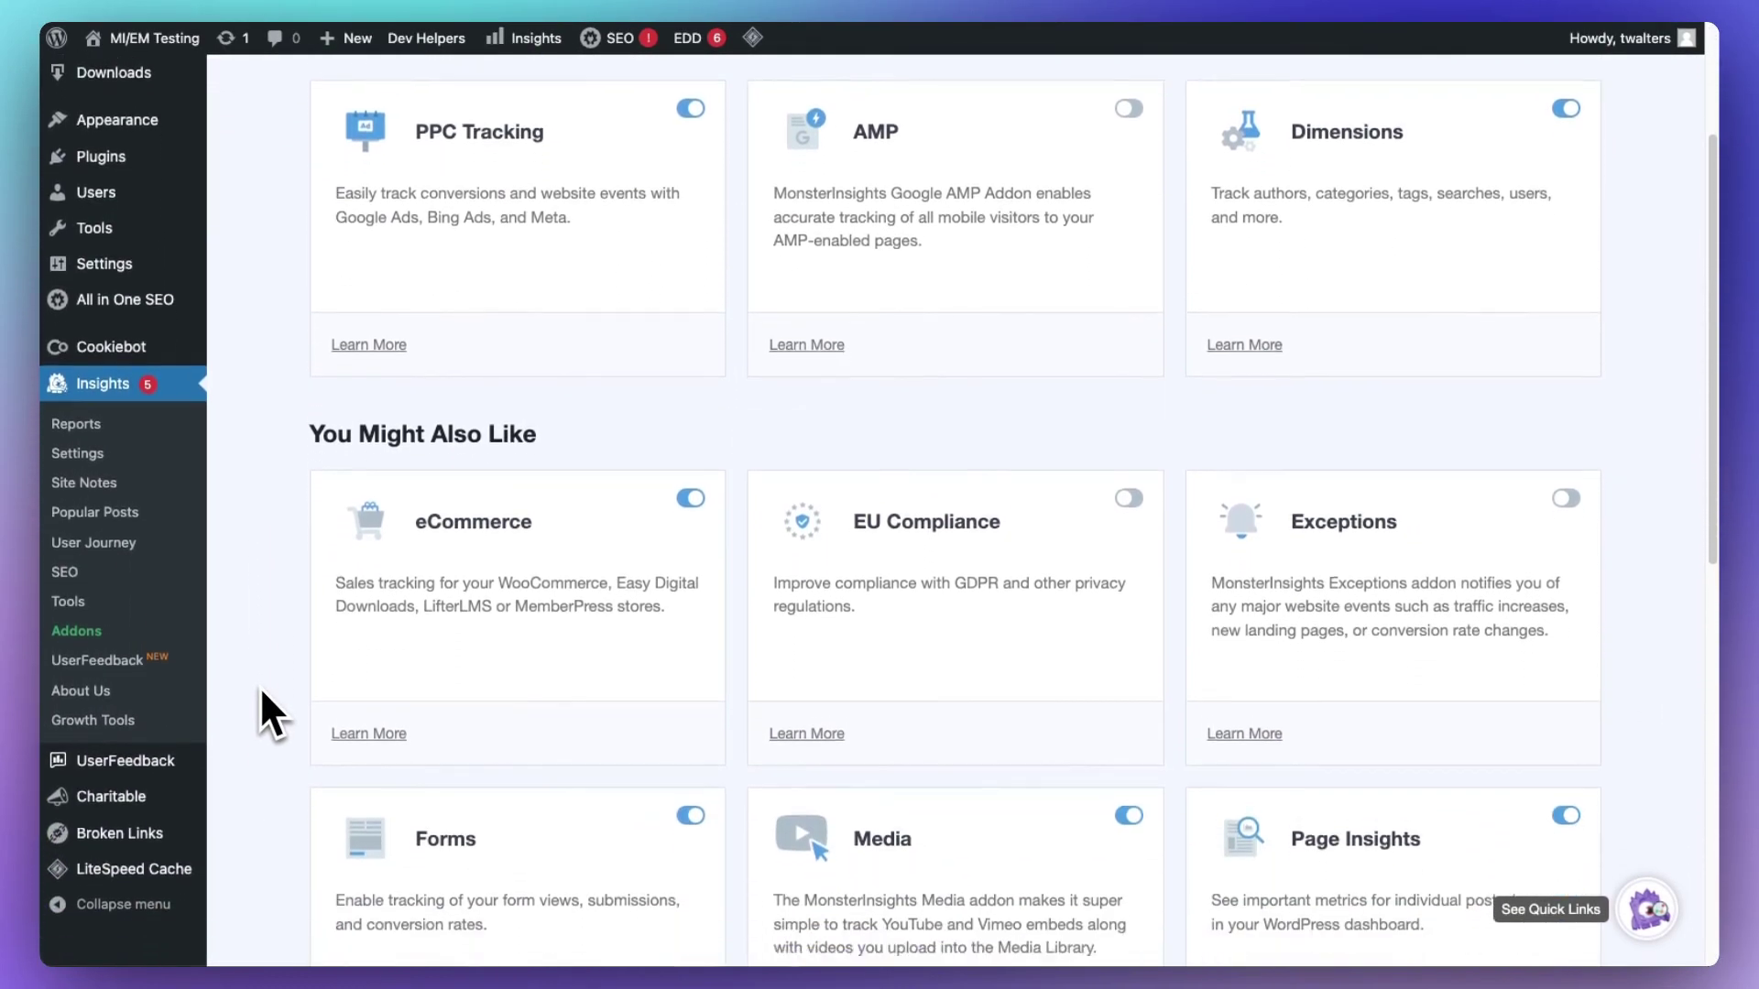
{"action": "scroll", "coordinate": [260, 685], "scroll_direction": "down", "scroll_amount": 3}
{"action": "left_click", "coordinate": [1128, 360]}
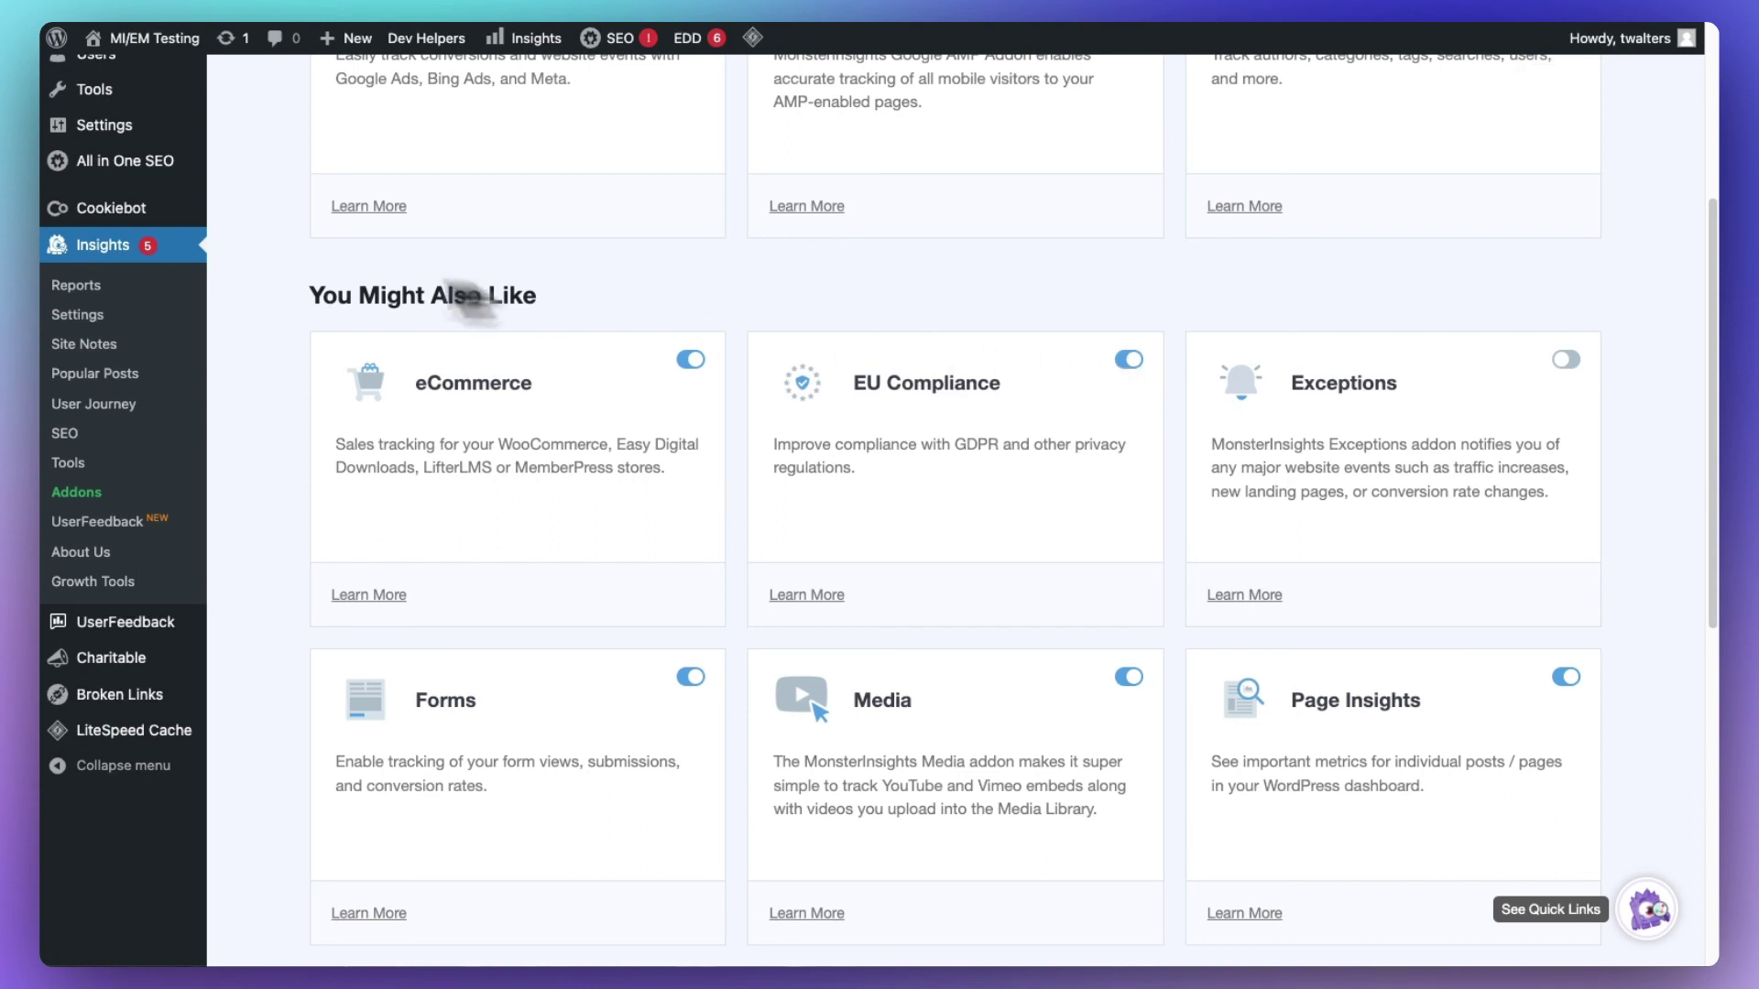
- Show the MonsterInsights Engagement settings down to the Compliance Plugins Integration toggles
{"action": "left_click", "coordinate": [88, 313]}
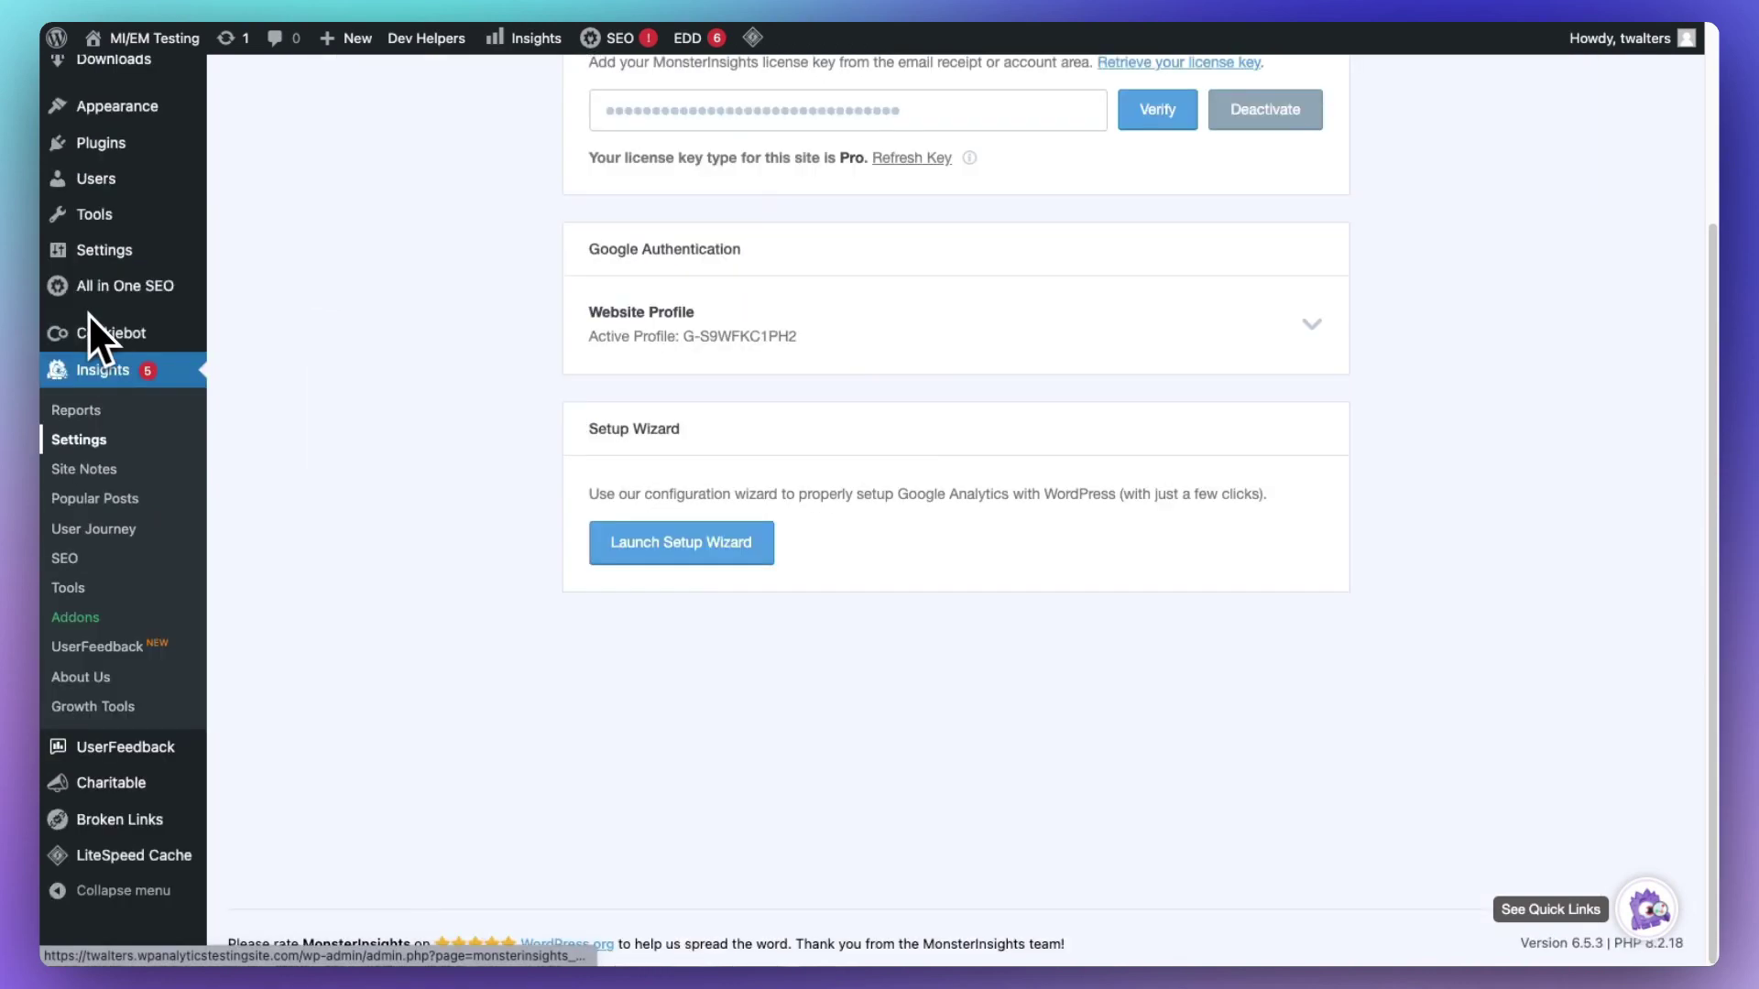
{"action": "scroll", "coordinate": [311, 317], "scroll_direction": "up", "scroll_amount": 5}
{"action": "left_click", "coordinate": [679, 172]}
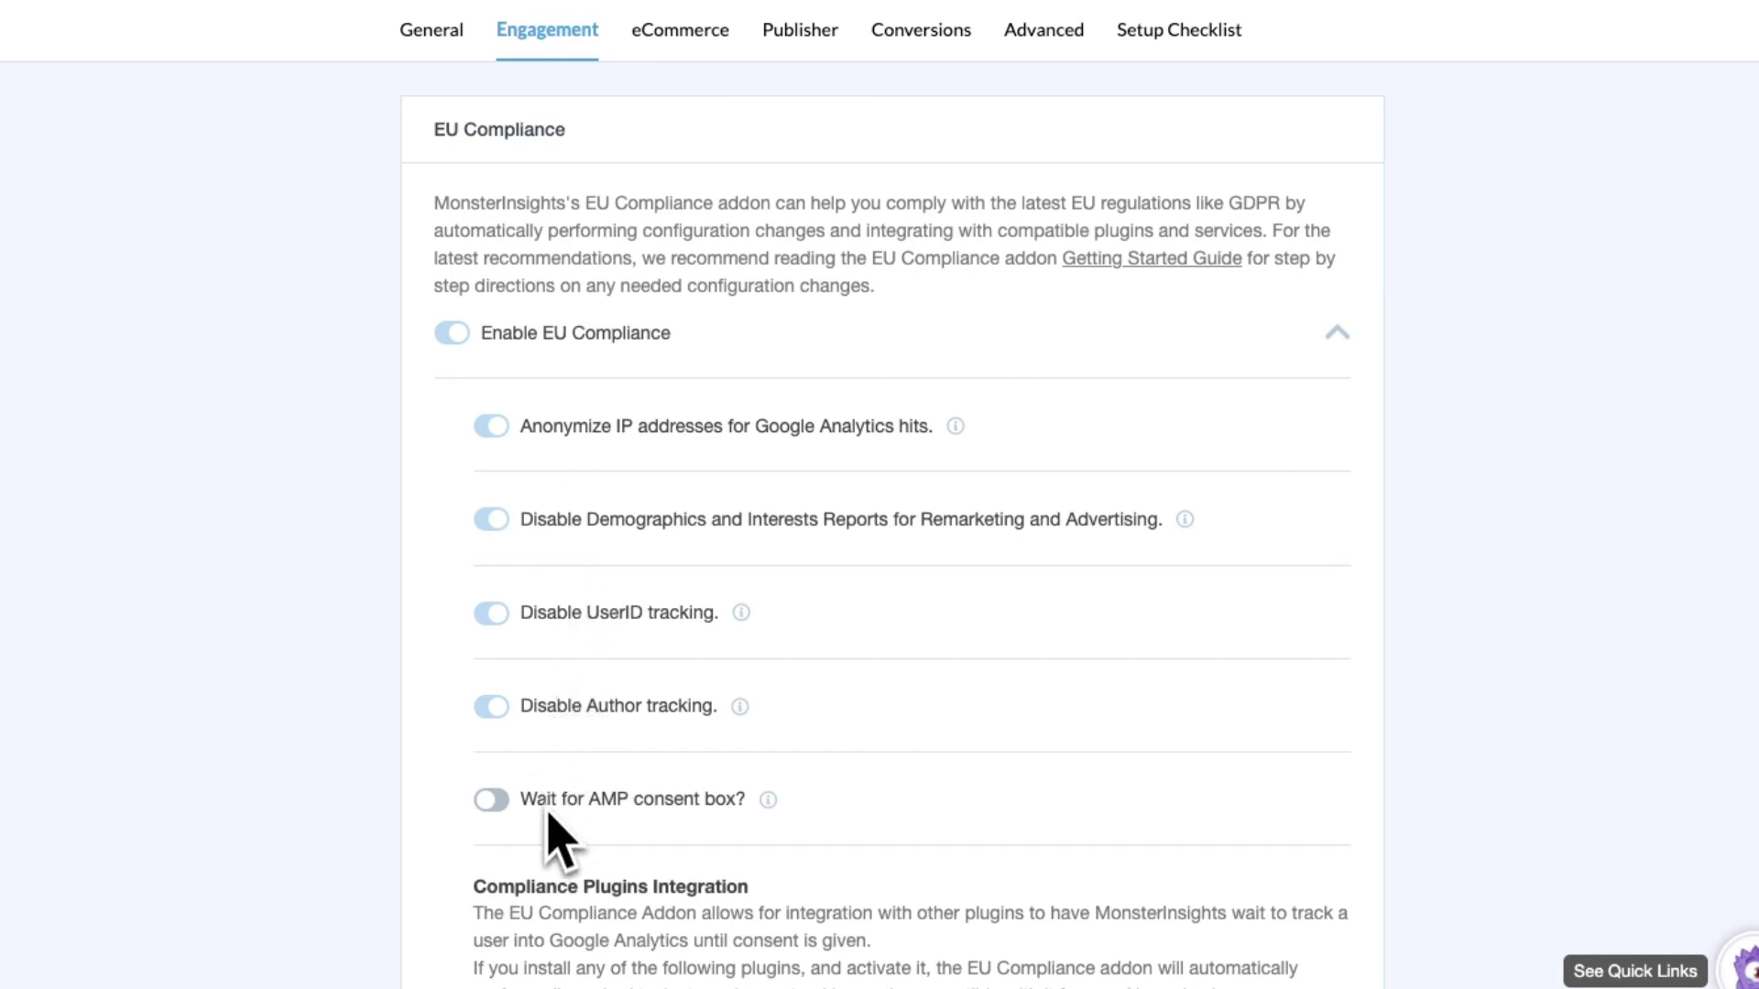
{"action": "scroll", "coordinate": [395, 781], "scroll_direction": "down", "scroll_amount": 4}
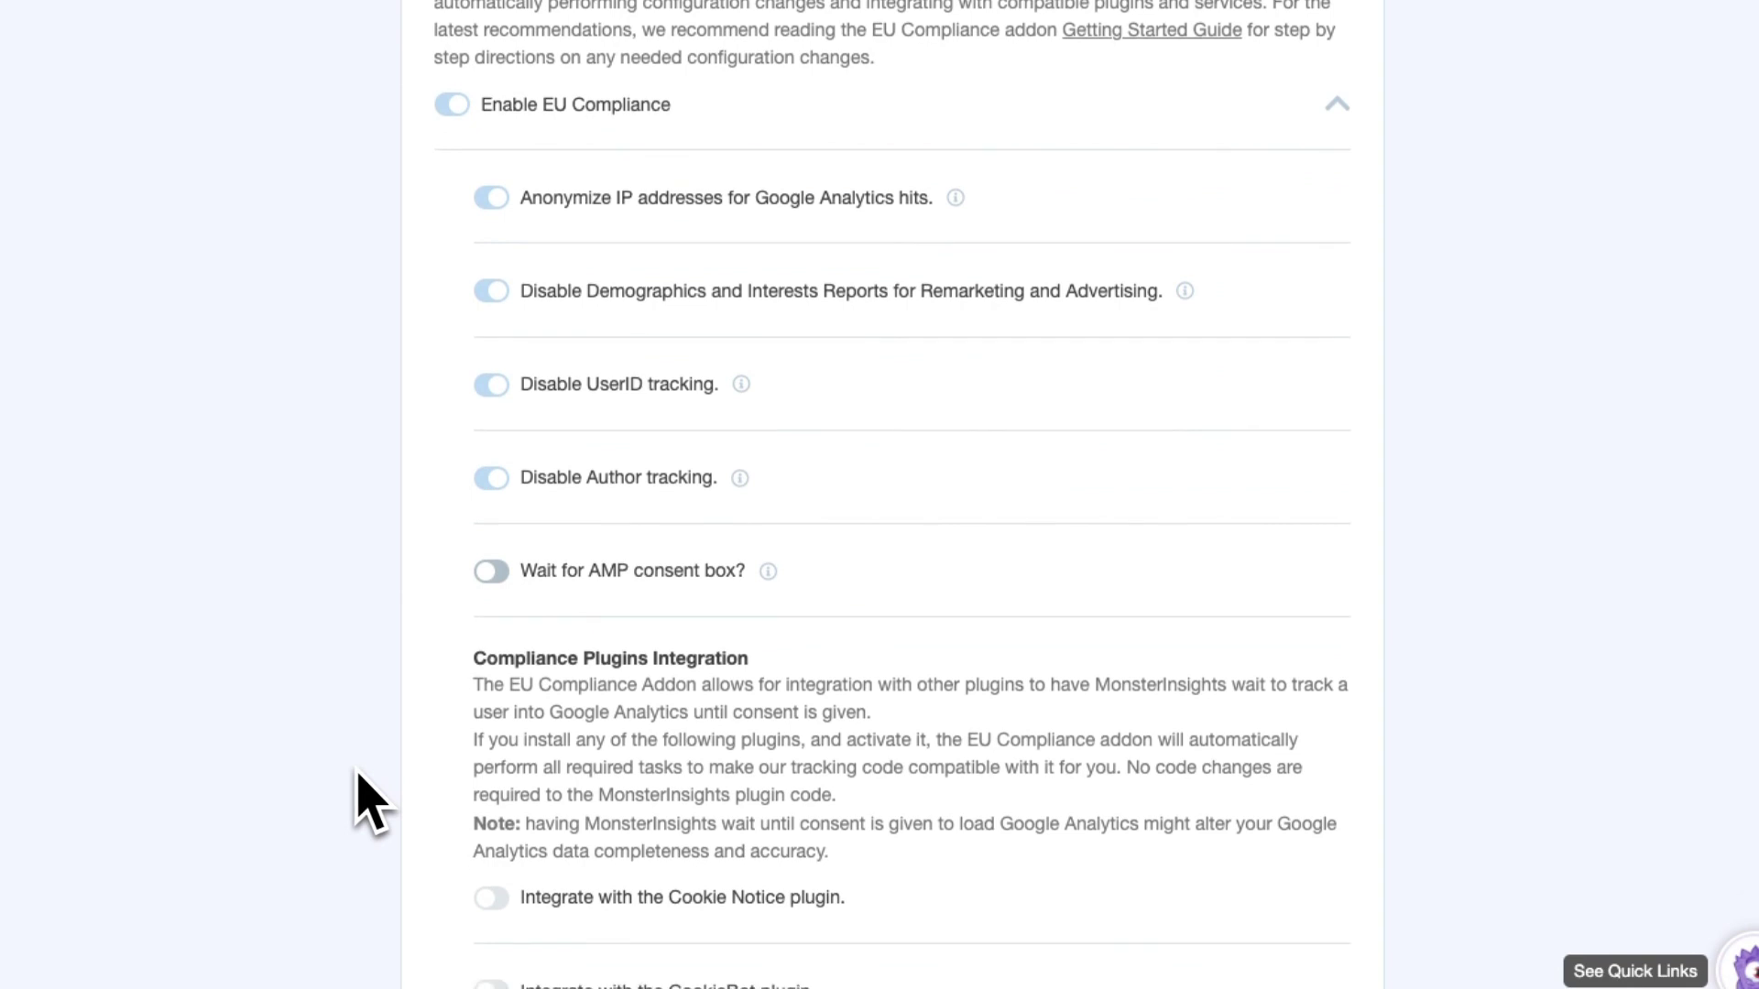
{"action": "scroll", "coordinate": [359, 775], "scroll_direction": "down", "scroll_amount": 4}
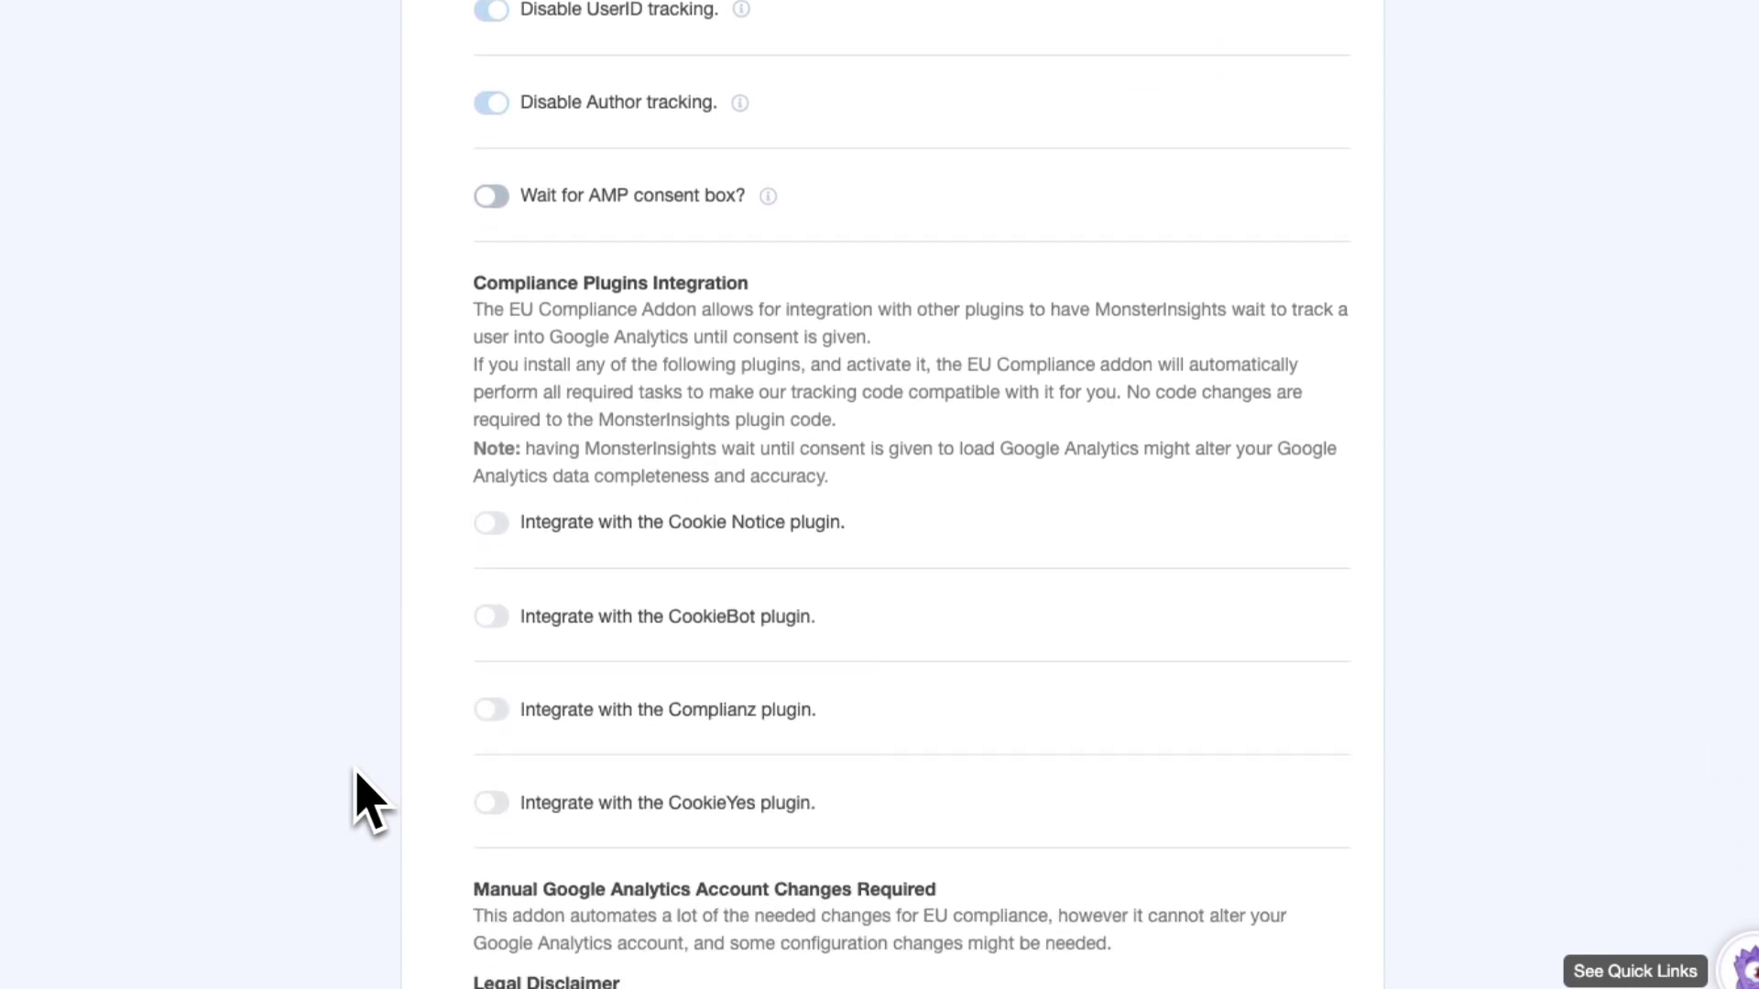
{"action": "scroll", "coordinate": [359, 795], "scroll_direction": "down", "scroll_amount": 3}
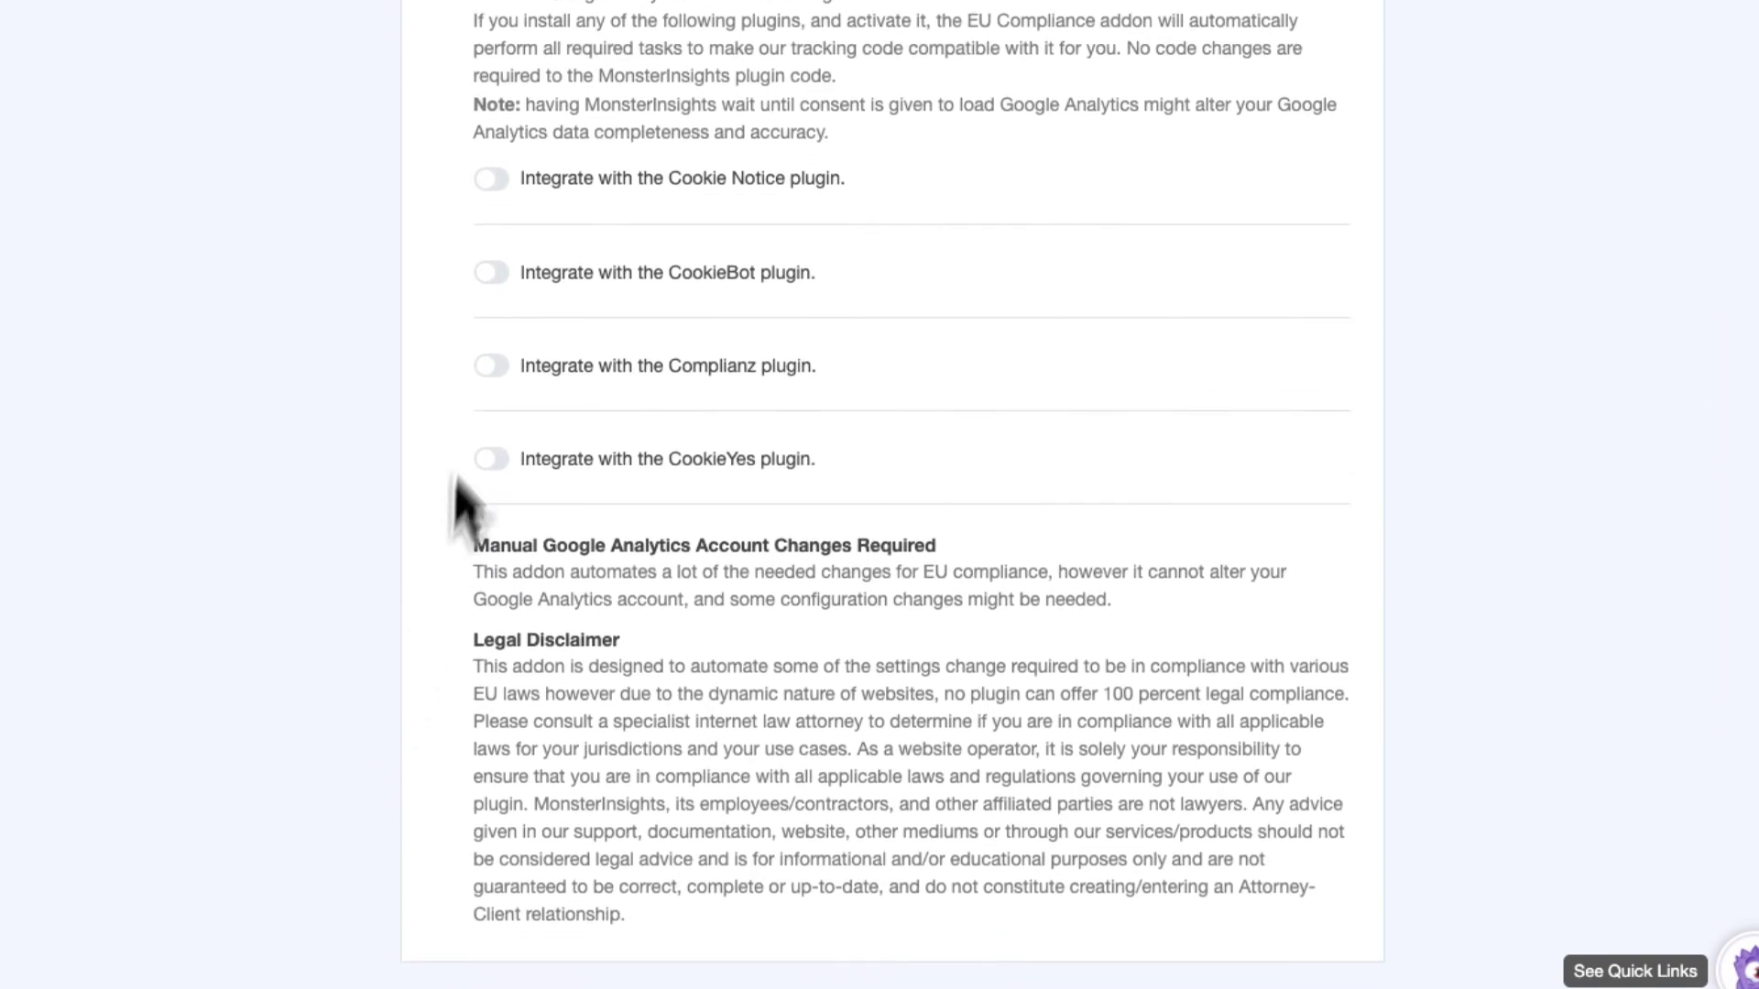
{"action": "mouse_move", "coordinate": [511, 196]}
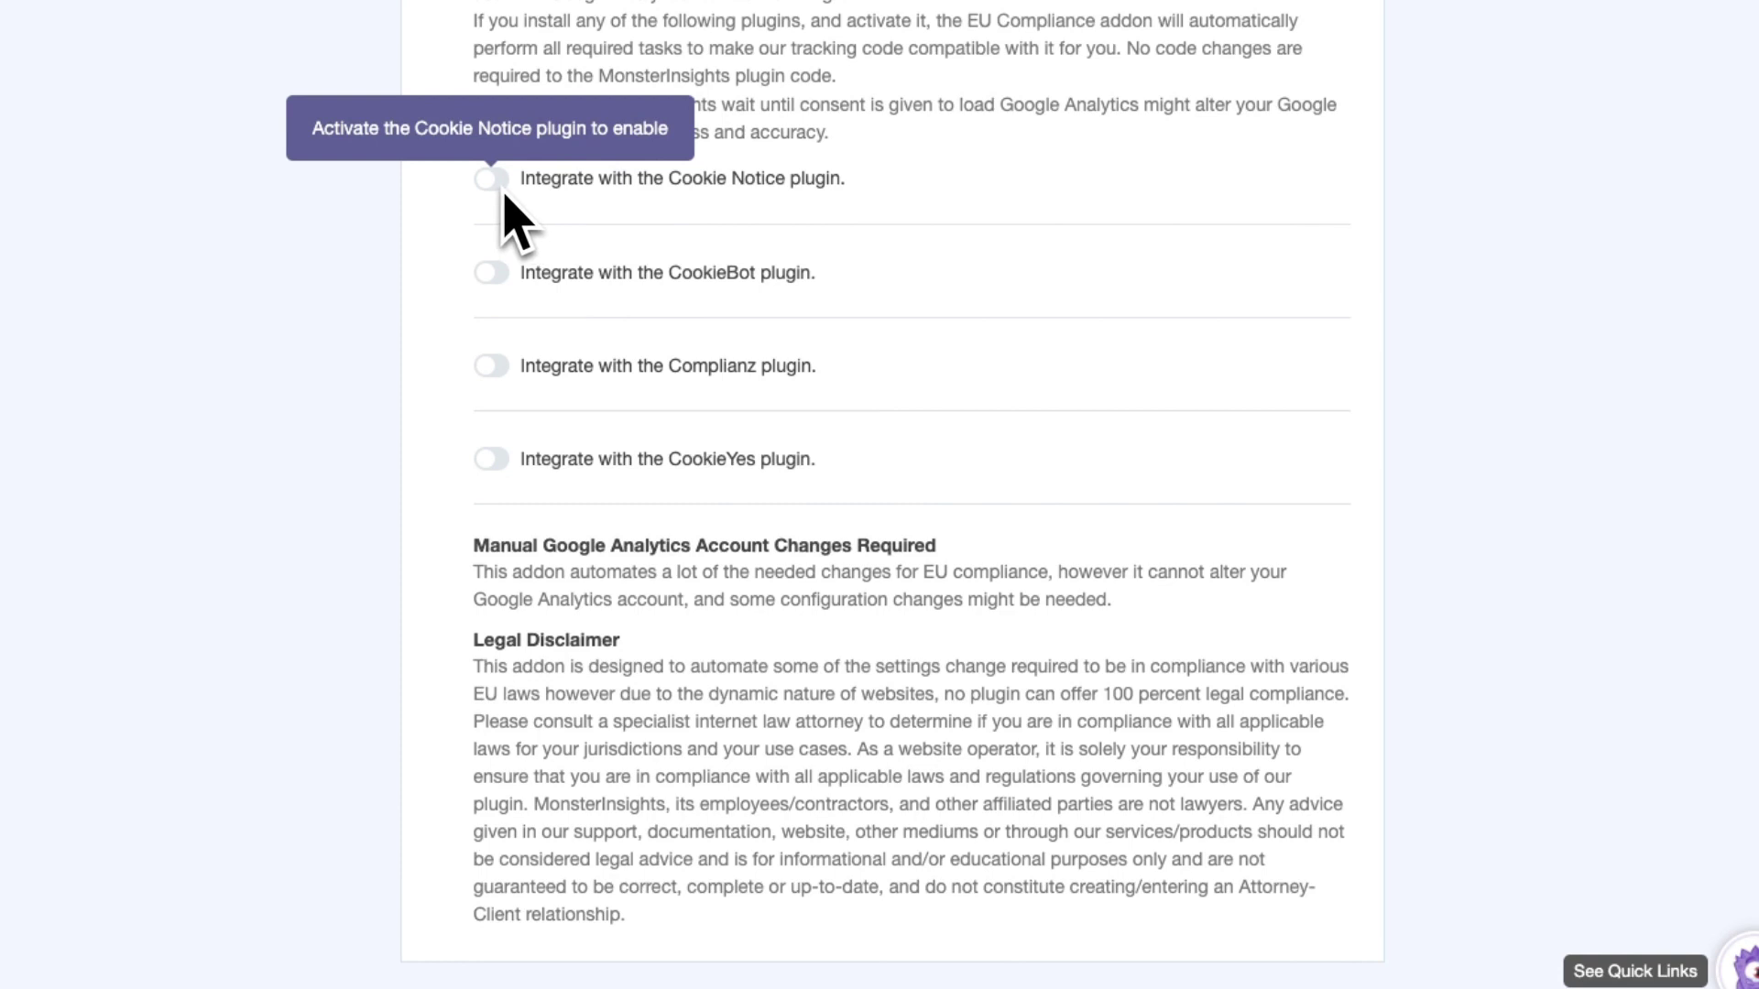